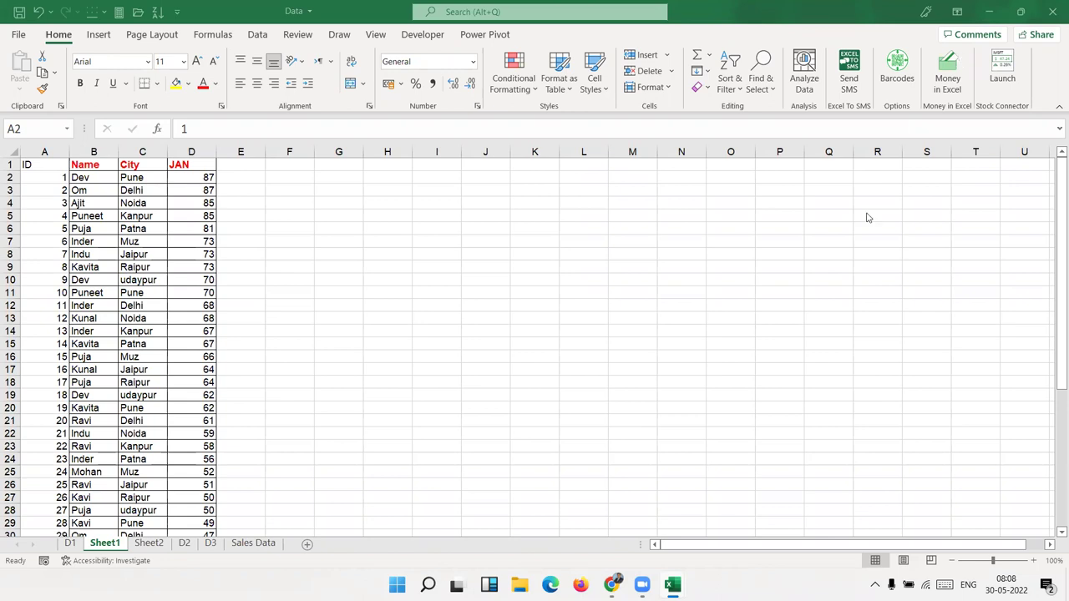
- Label H4 as ID and enter the ID value 10 in H5
click(396, 200)
text(ID)
key(Return)
text(12)
key(BackSpace)
text(0)
key(Tab)
- In I5, VLOOKUP ID 10 in columns A:D, returning the column 4 JAN value 70
text(=vl)
key(Tab)
key(Left)
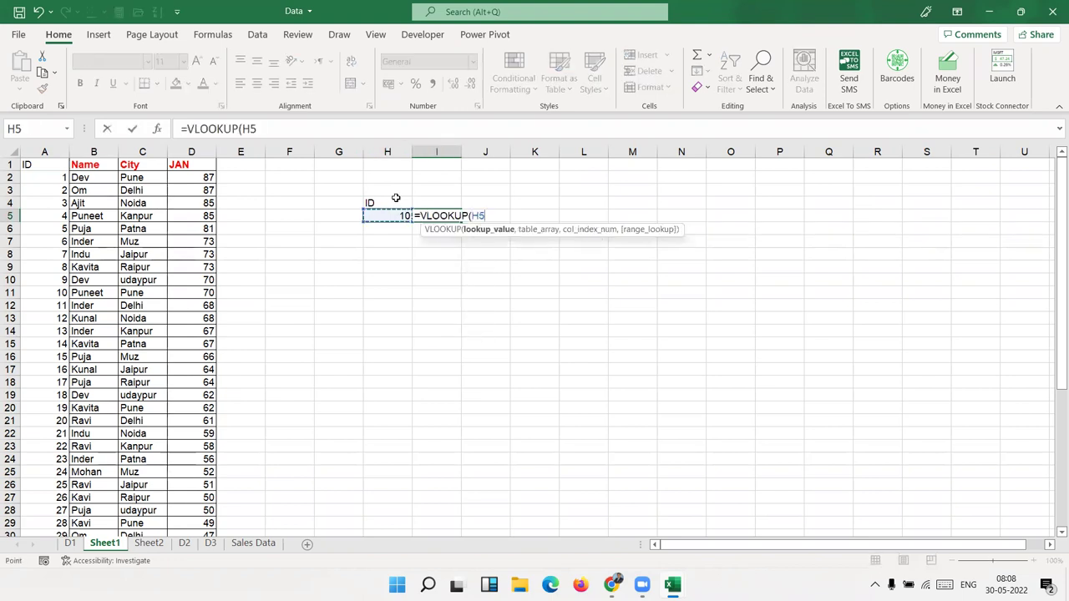
text(,)
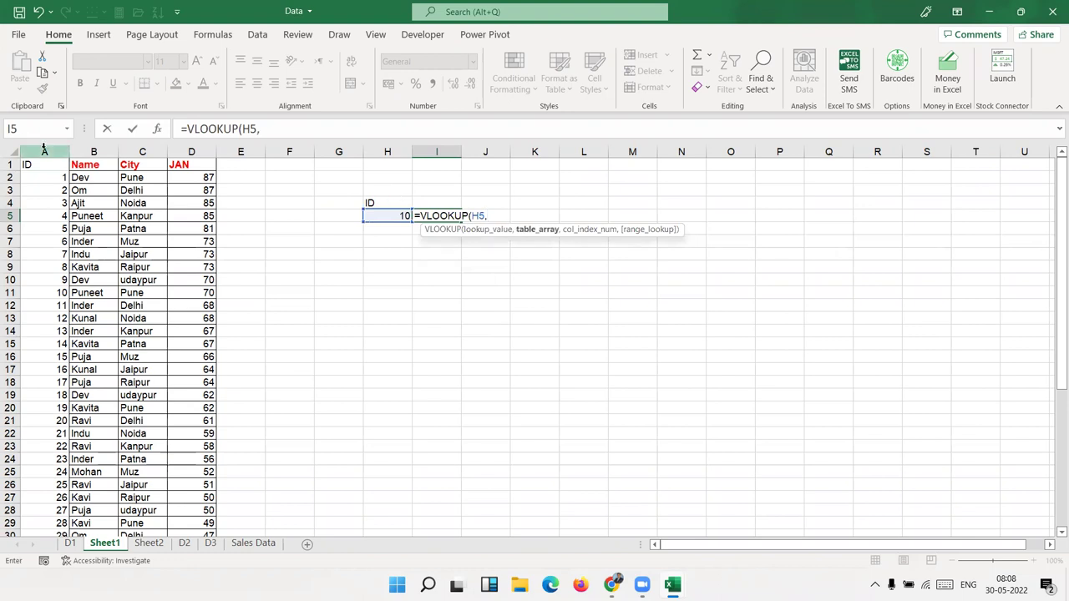
drag(45, 151, 214, 152)
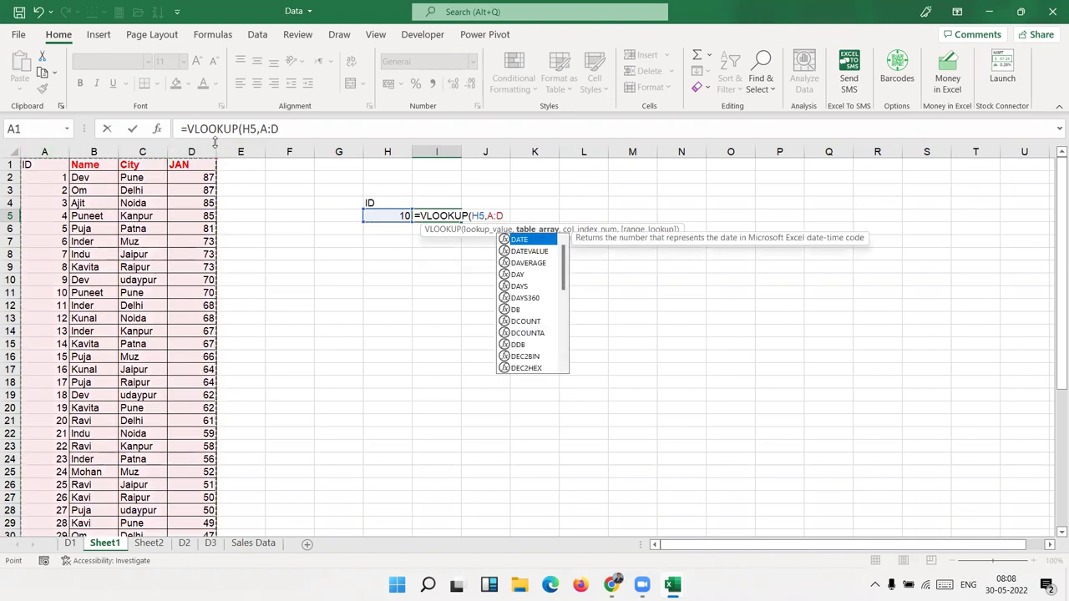
text(,4,)
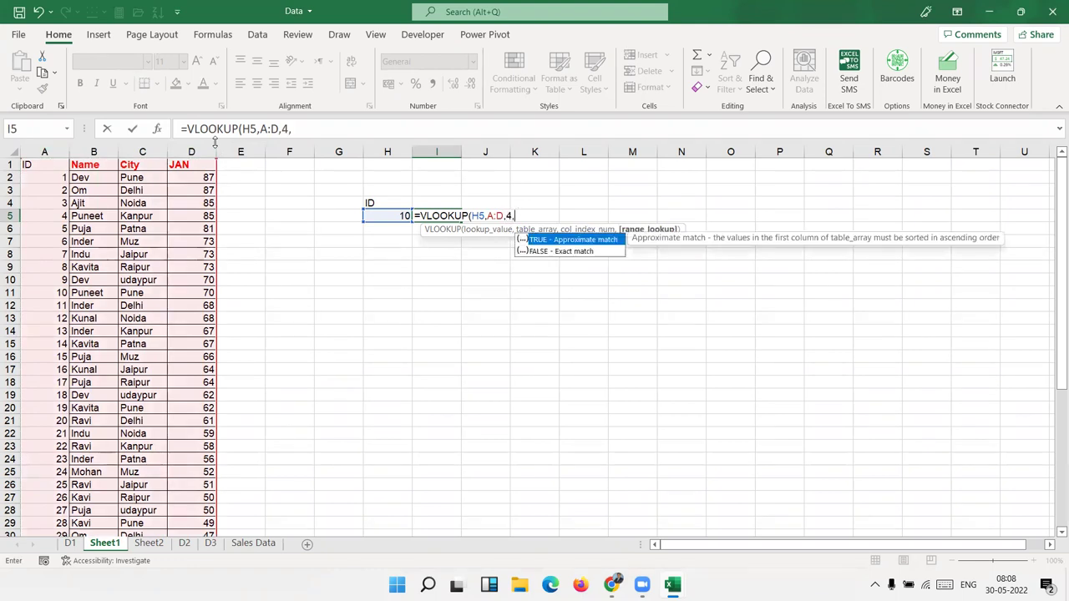
text(0)
key(Return)
key(Up)
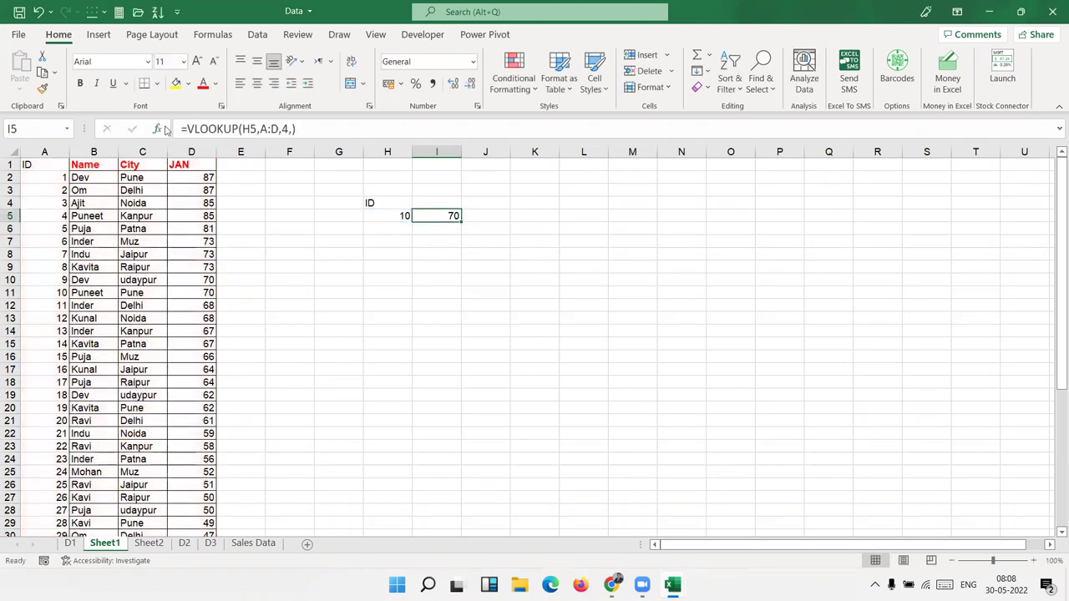
click(294, 129)
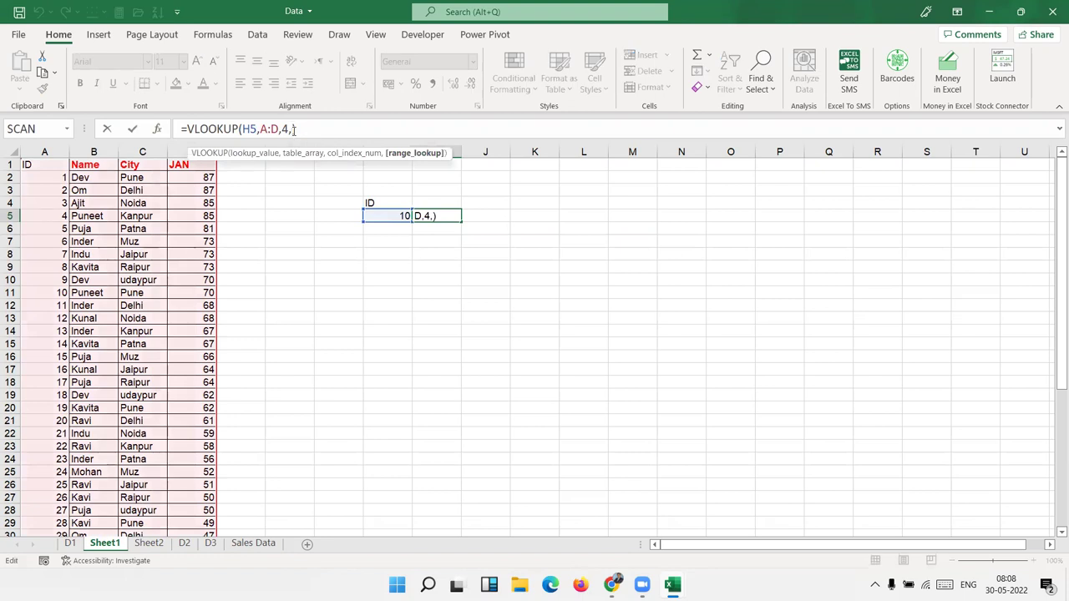
key(Return)
key(Return)
key(Down)
key(Down)
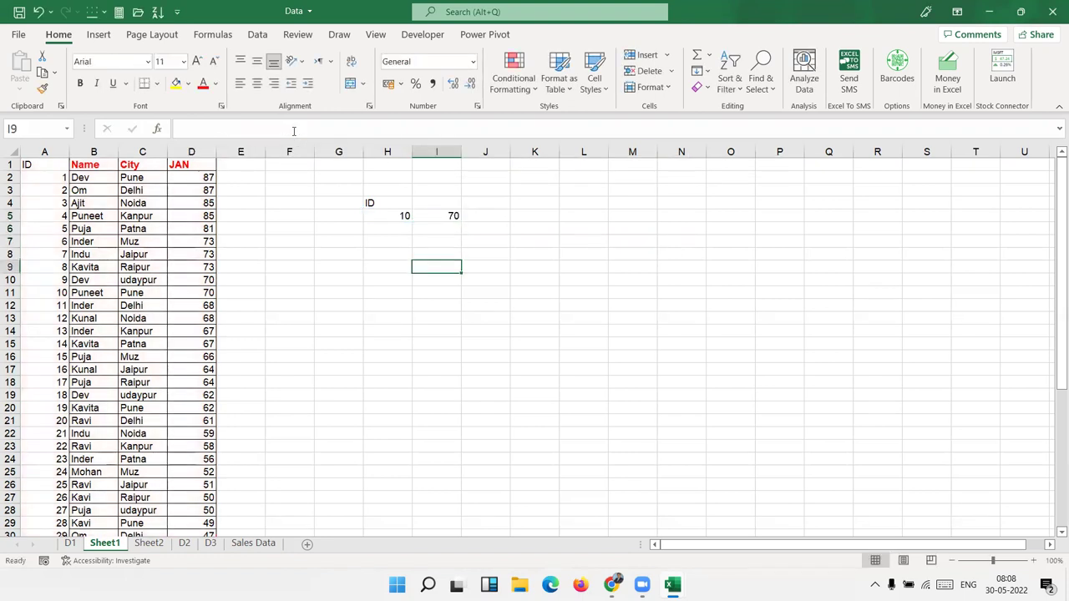
- Enter Noida in I9 with the heading City above it in I8
text(nOID)
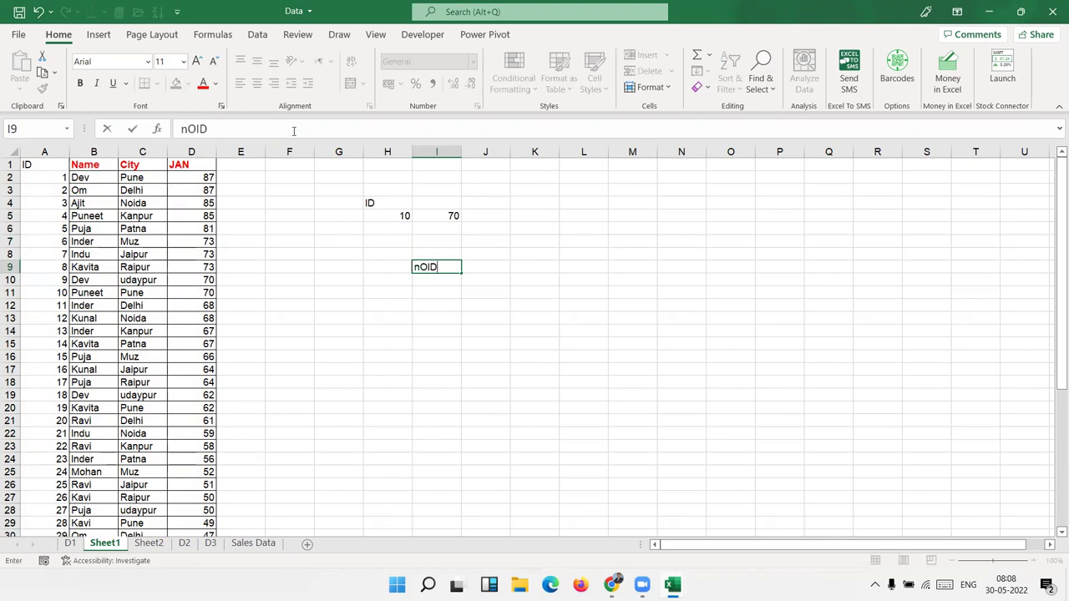
text(A)
key(Tab)
key(Up)
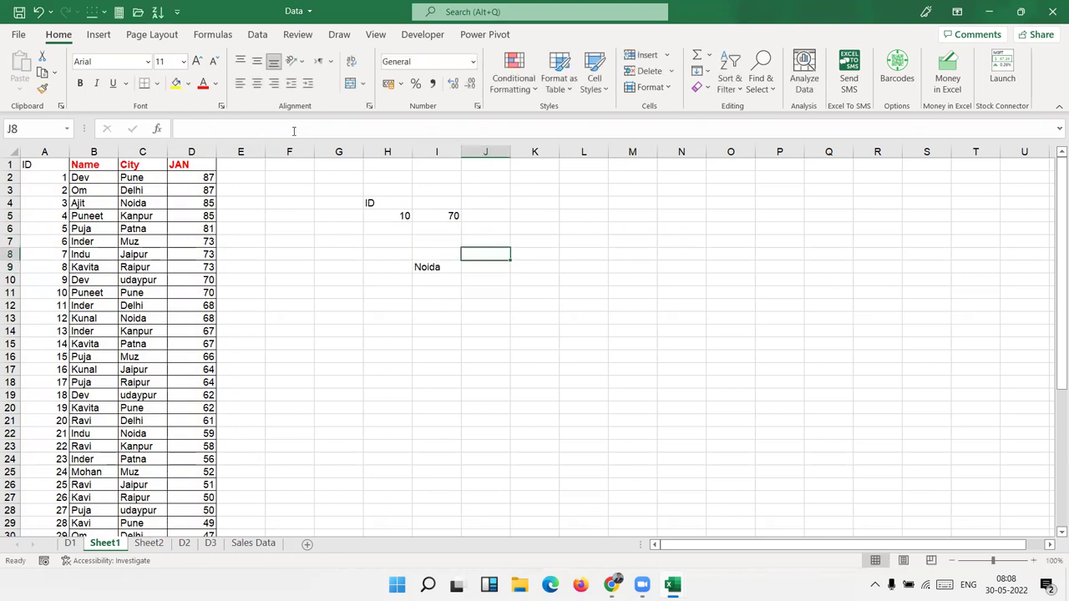
key(Left)
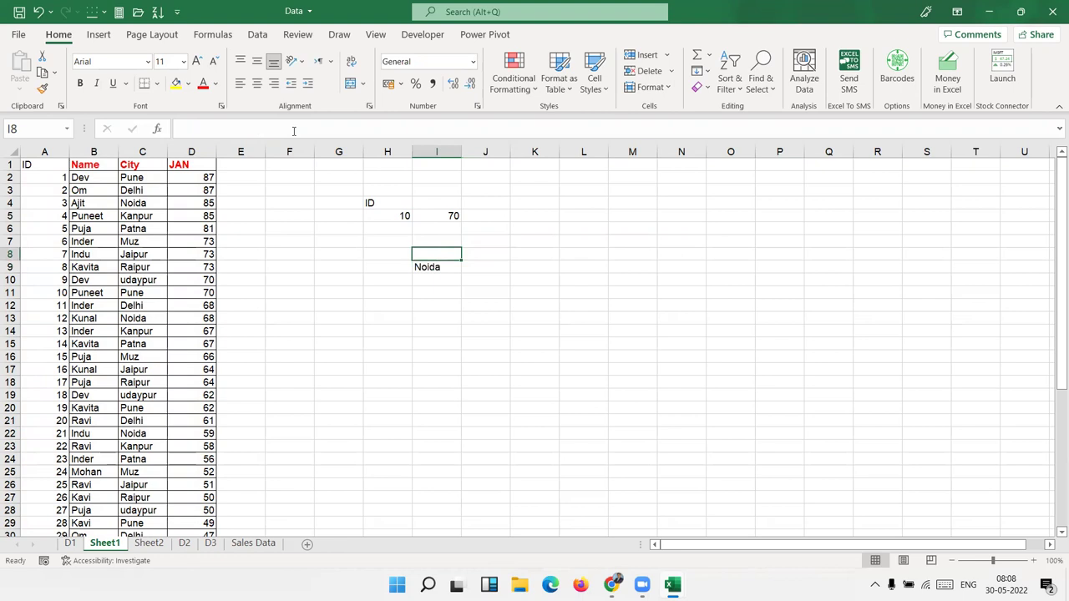
text(City)
key(Tab)
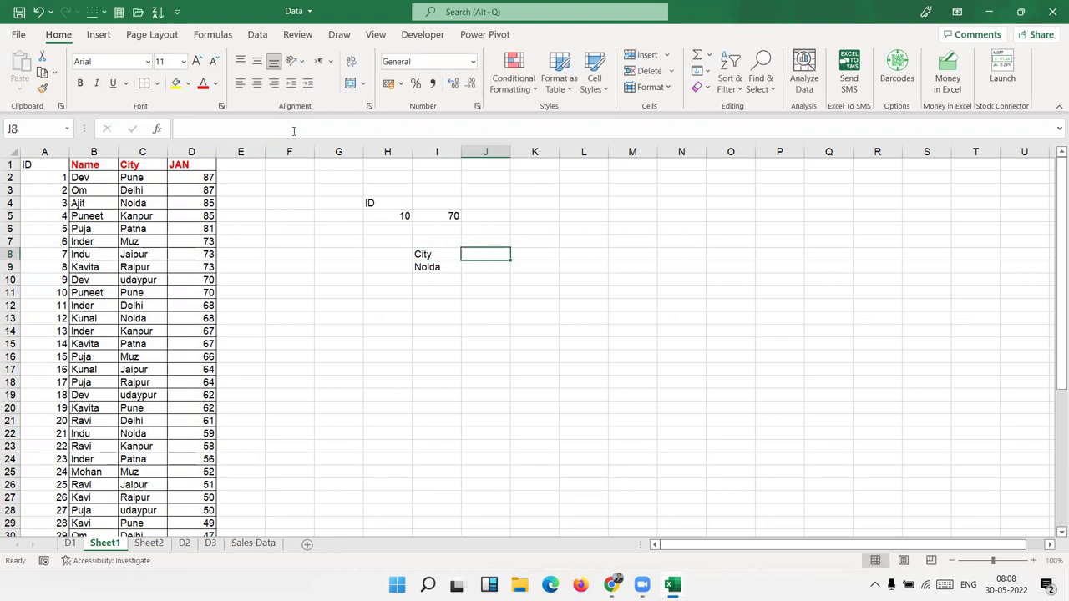
- Label J8 as Name and select the table's data columns
text(Nm)
key(BackSpace)
text(a)
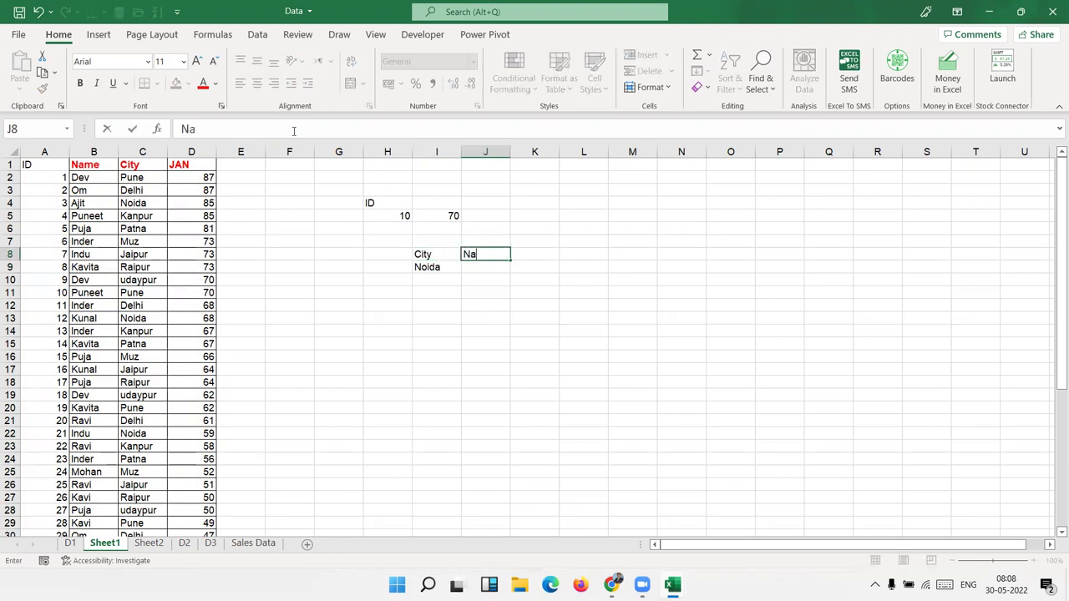
text(me)
key(Return)
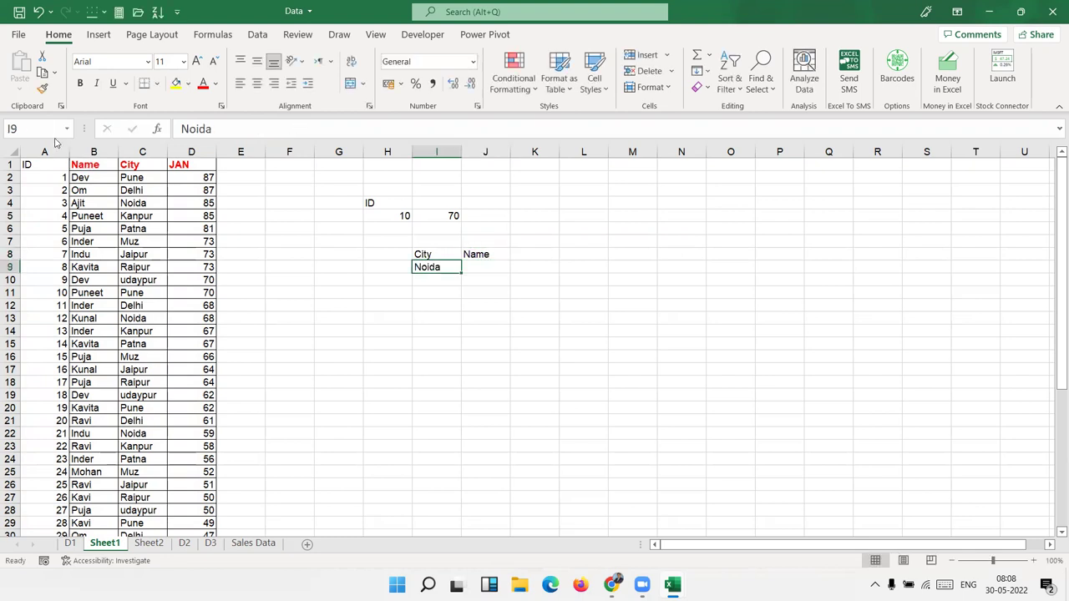
click(122, 161)
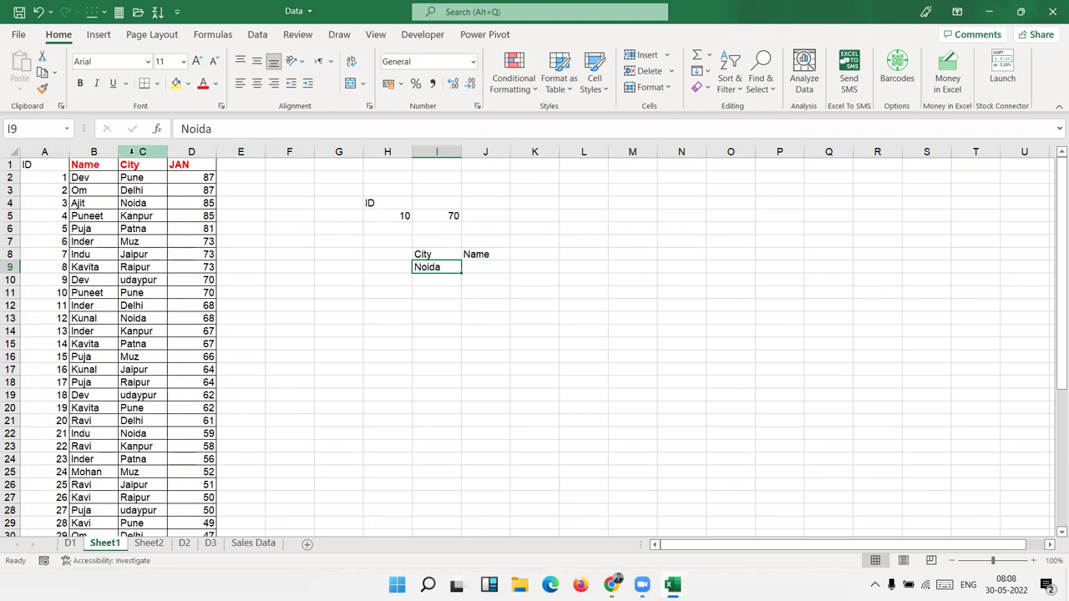
key(ctrl+shift+Down)
key(ctrl+shift+Left)
- In J9, start an XLOOKUP of Noida (I9) against the City range C1:C46
click(489, 265)
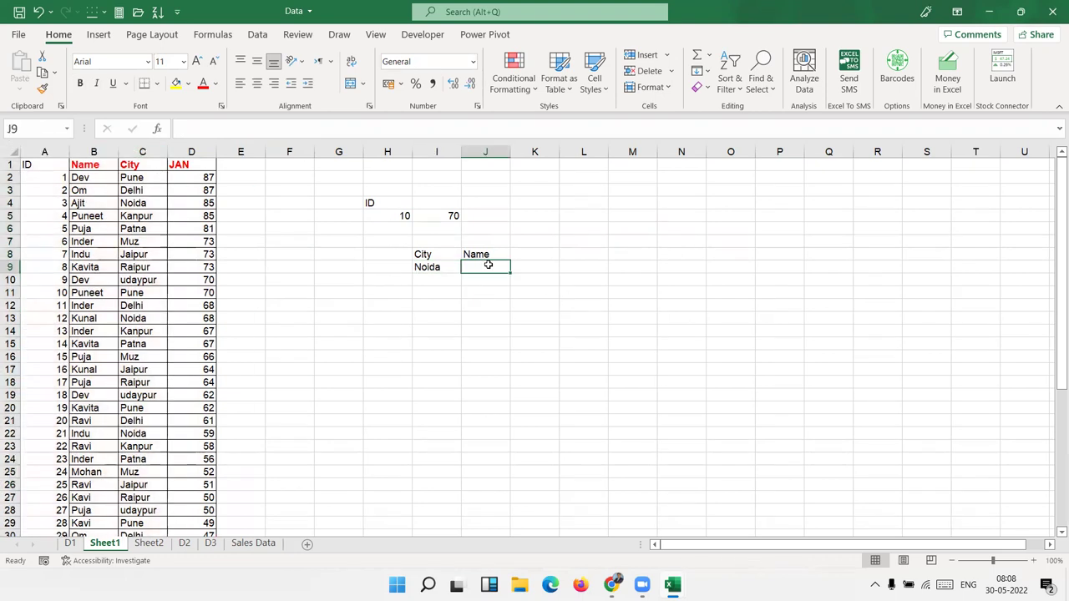
text(=)
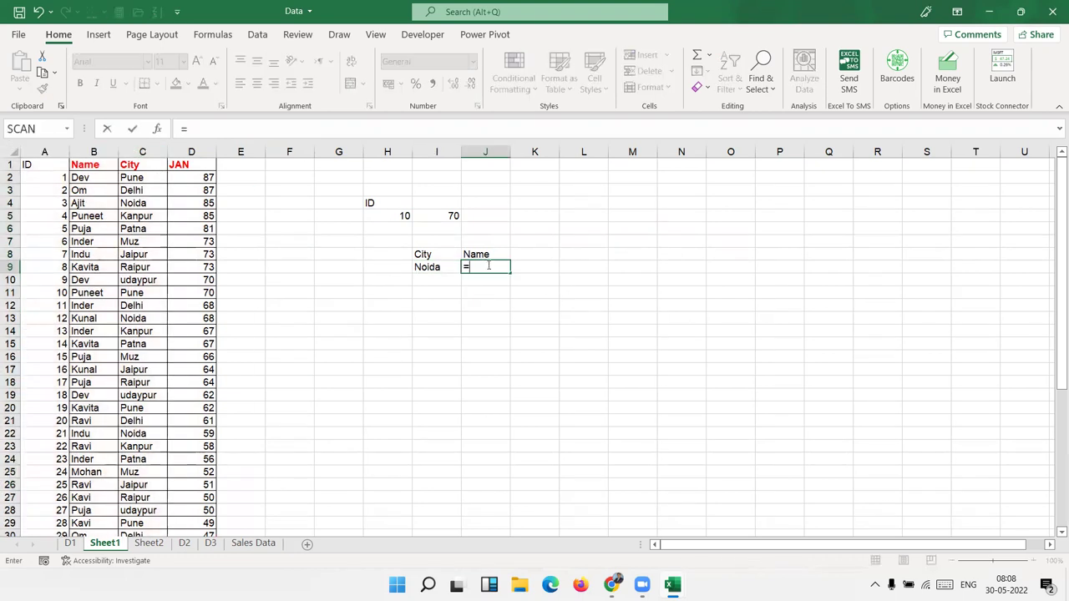
text(xl)
key(Tab)
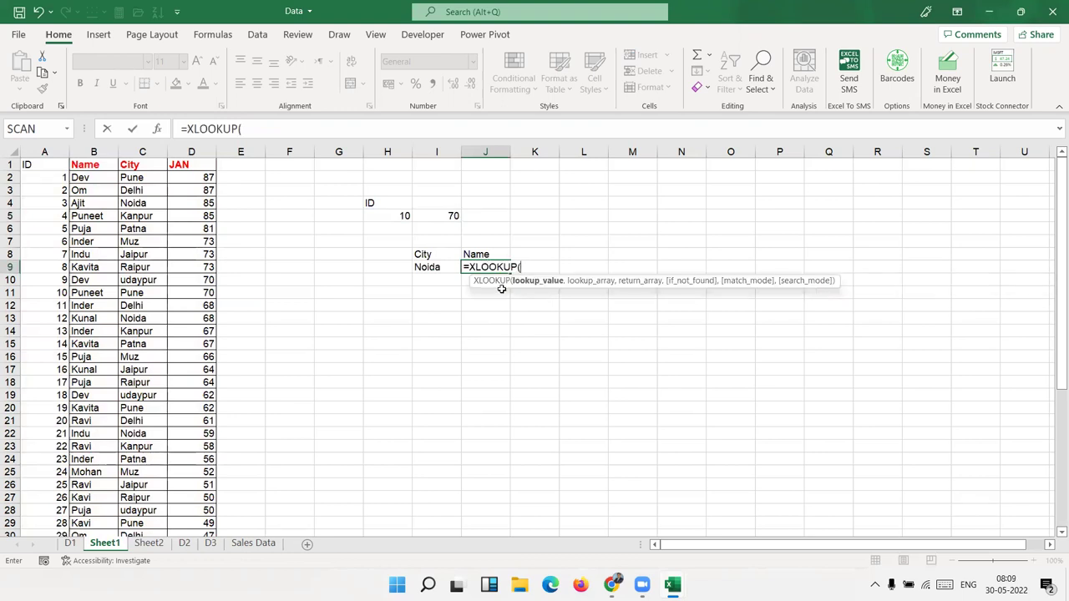
click(449, 267)
text(,)
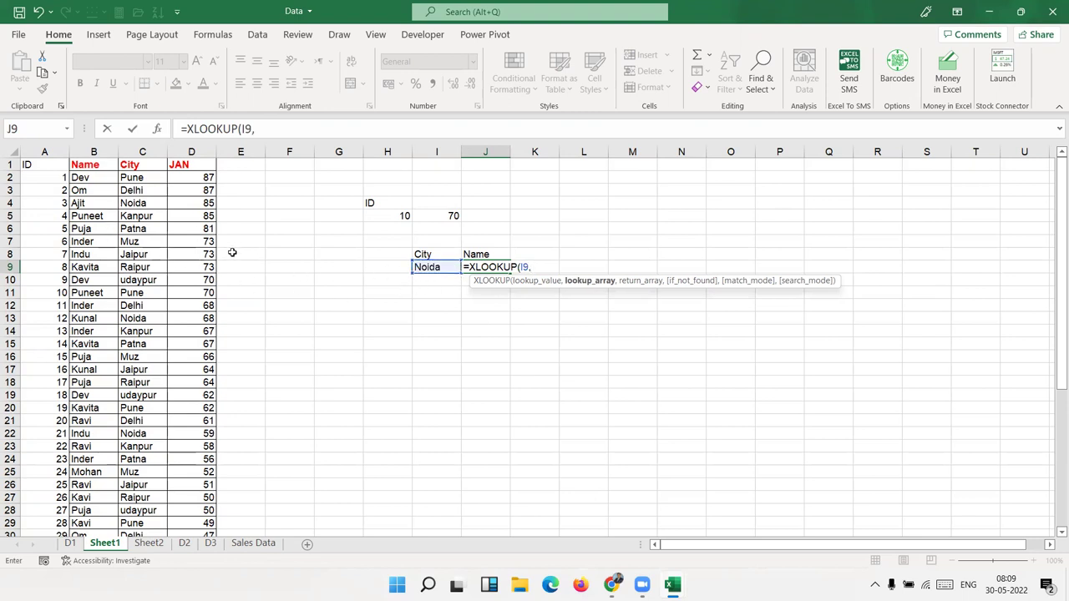
click(140, 180)
key(Up)
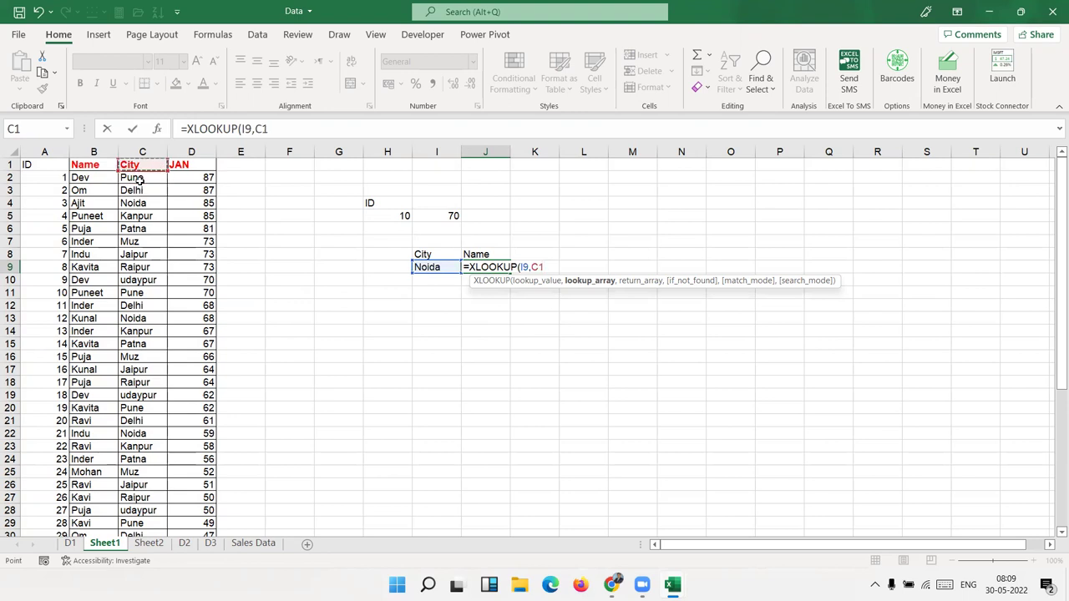
key(ctrl+shift+Down)
text(:C46,)
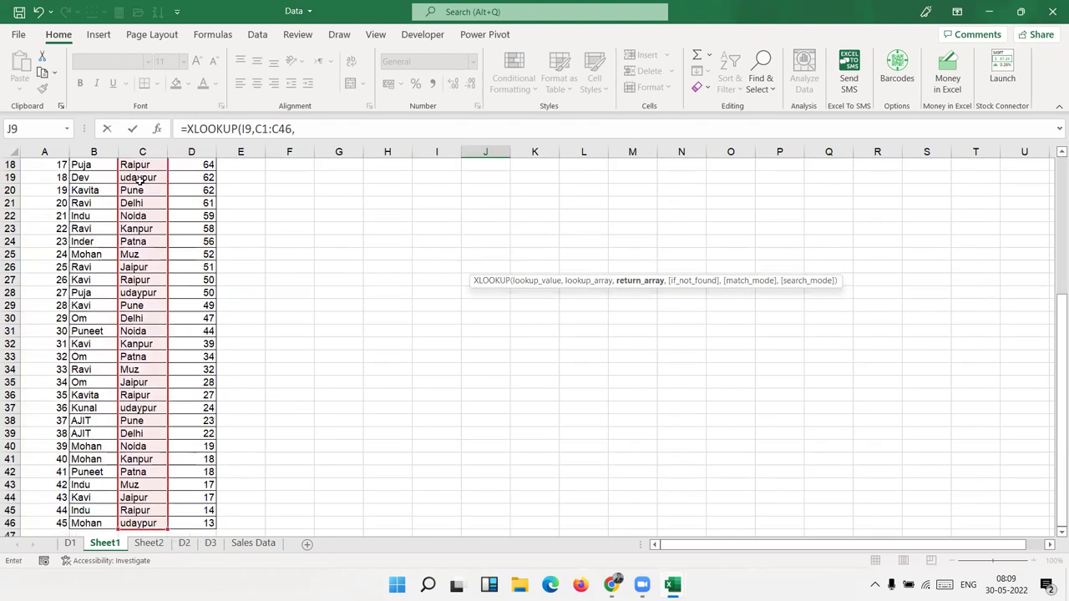
- Complete the XLOOKUP with return range B1:B46 and "N-A" when not found, returning Ajit
key(Left)
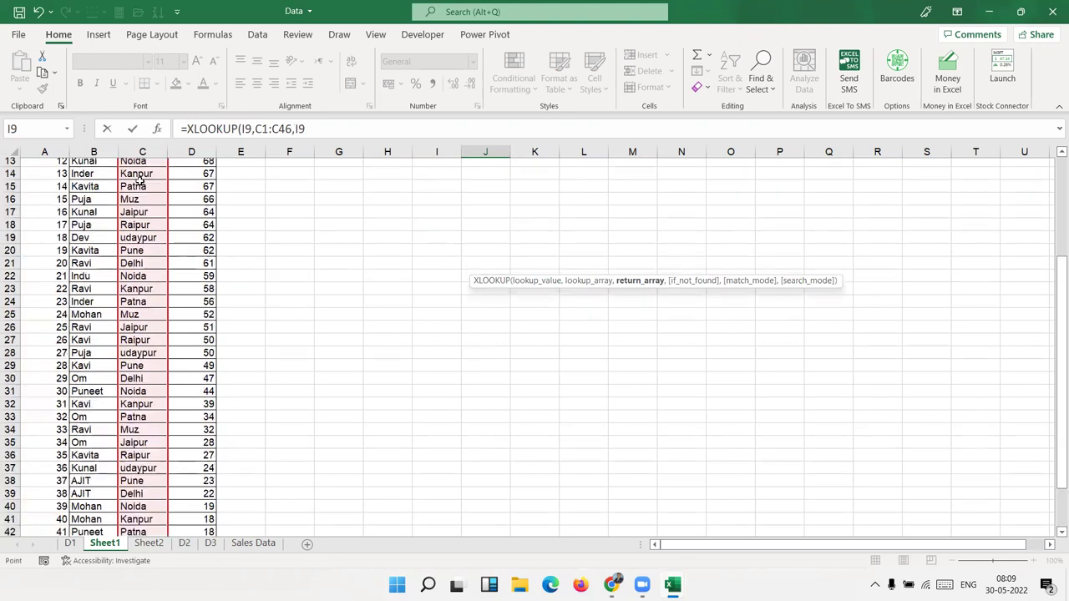
key(Left)
key(Left)
key(Left)
key(Left)
key(Left)
key(Left)
key(Left)
key(ctrl+Up)
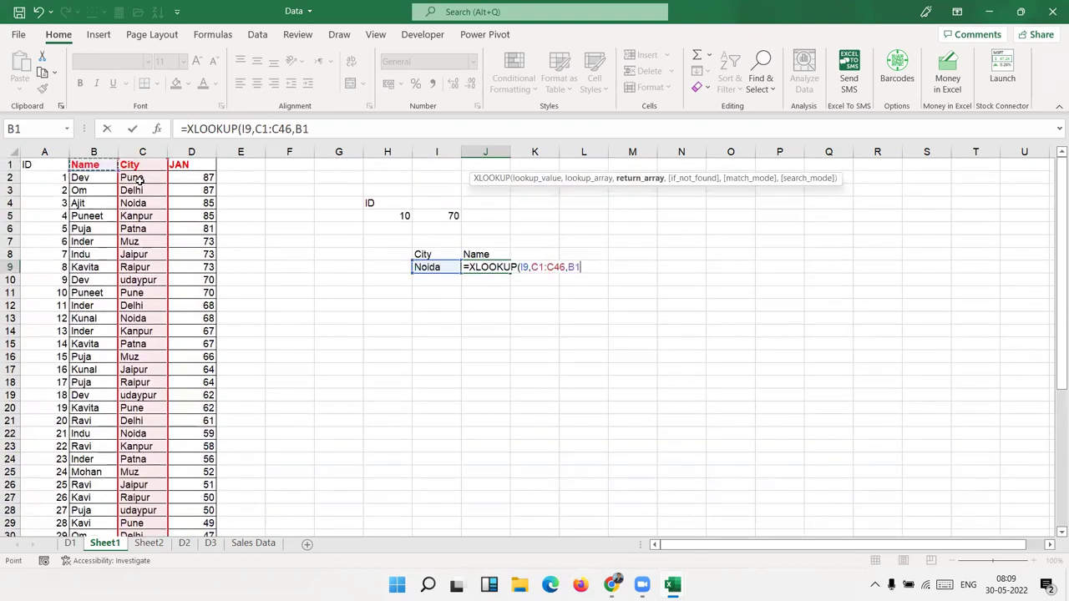
key(ctrl+shift+Down)
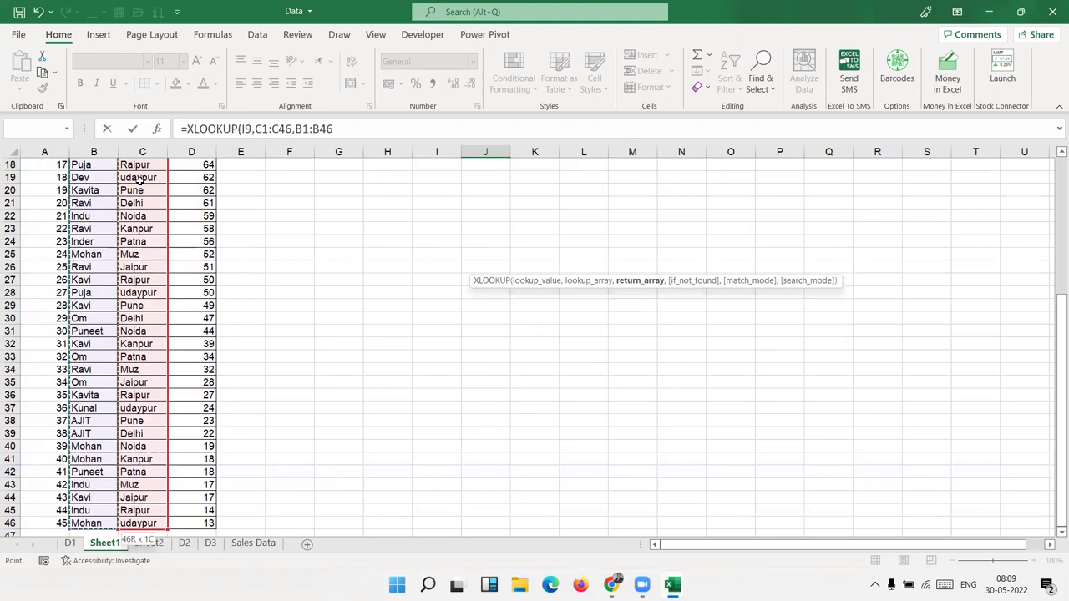
text(,)
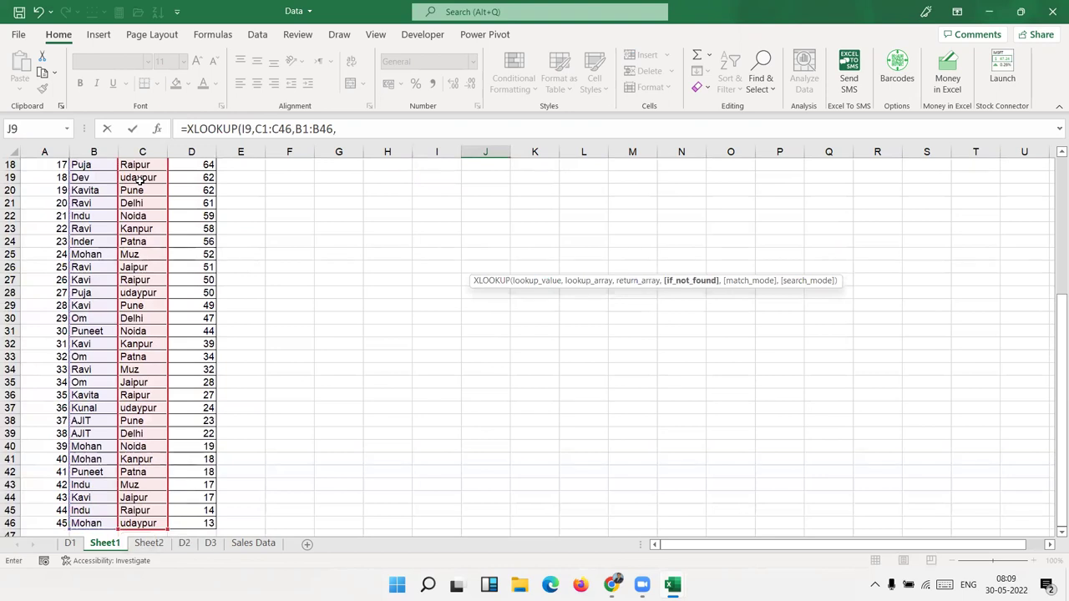
text("NO)
key(BackSpace)
text(A")
key(Up)
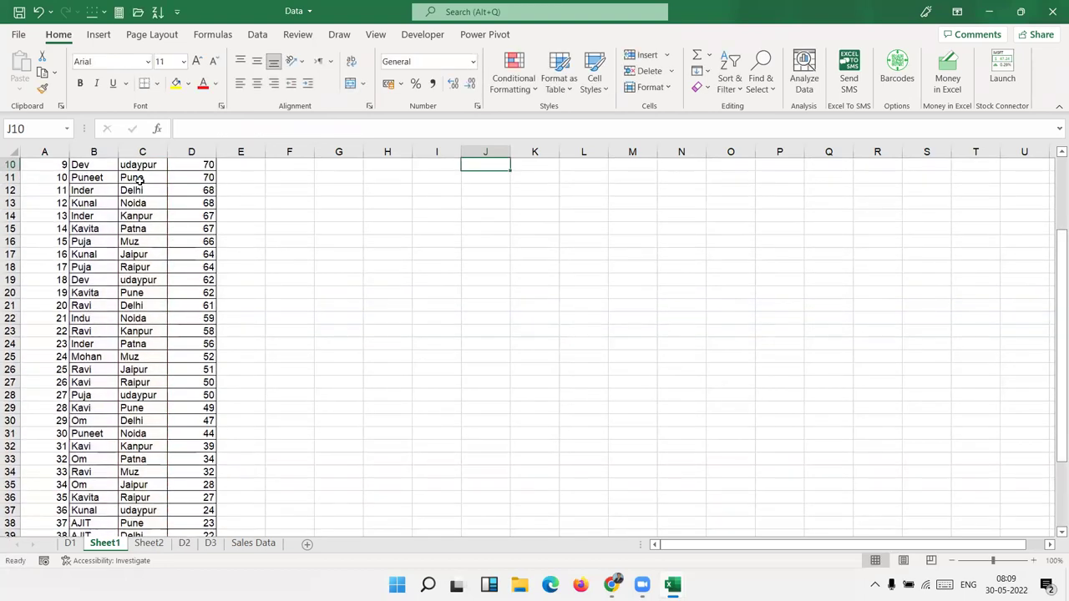
scroll(139, 178, up, 1)
key(Down)
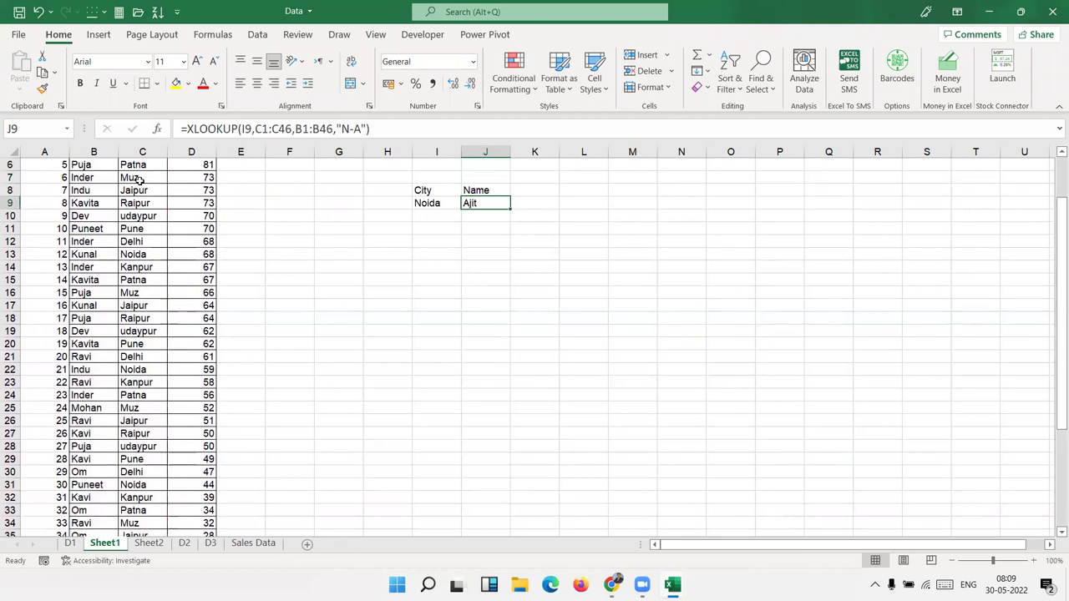
- Select and copy the ID, Name, City and JAN table from the top of the sheet
key(ctrl+Up)
key(ctrl+Up)
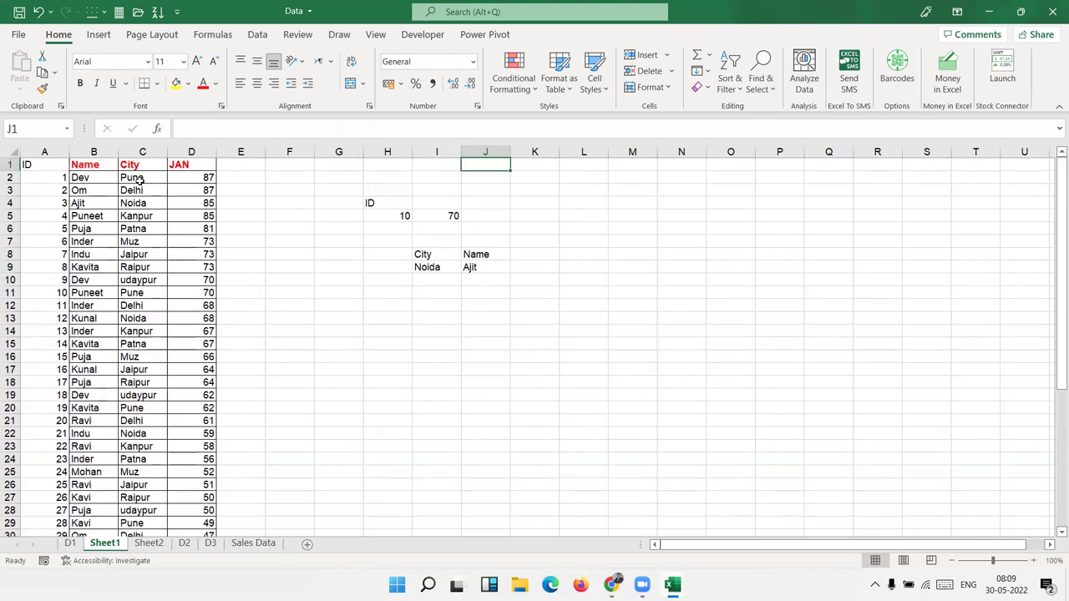
key(ctrl+Left)
key(ctrl+Left)
key(shift+Right)
key(shift+Right)
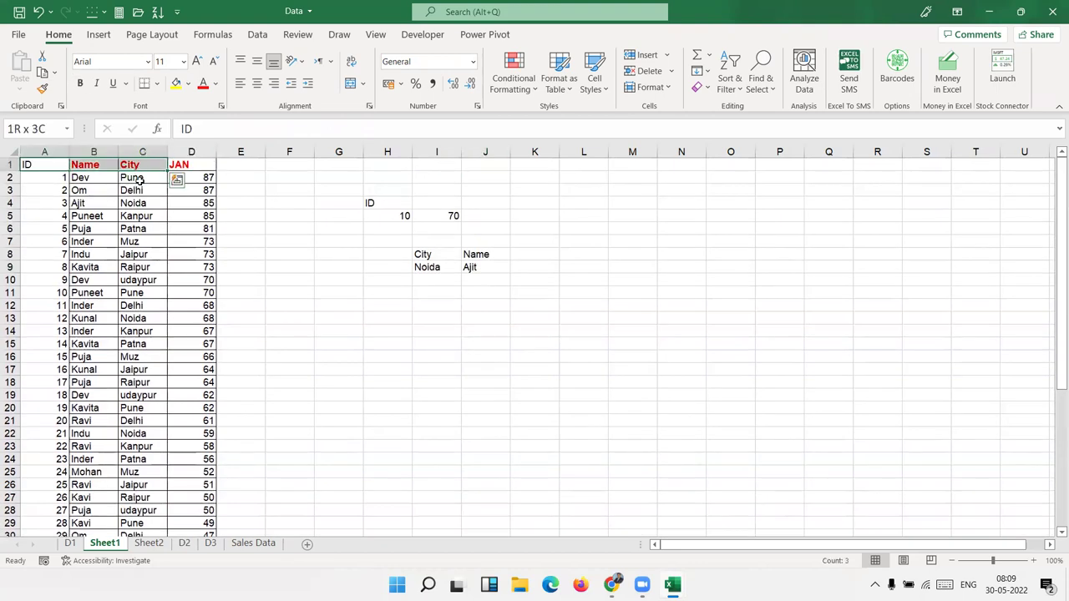
key(shift+Right)
key(shift+Down)
key(shift+Down)
key(shift+Down)
key(shift+Down)
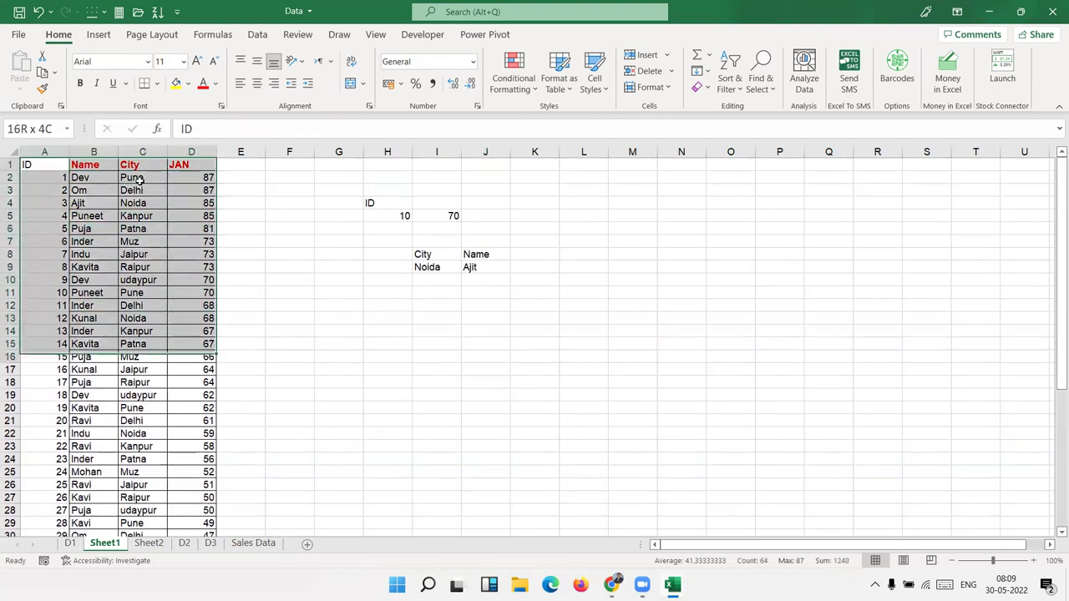
key(shift+Down)
key(shift+Down)
key(shift+Down)
key(shift+Down)
key(shift+Down)
key(shift+Down)
key(ctrl+c)
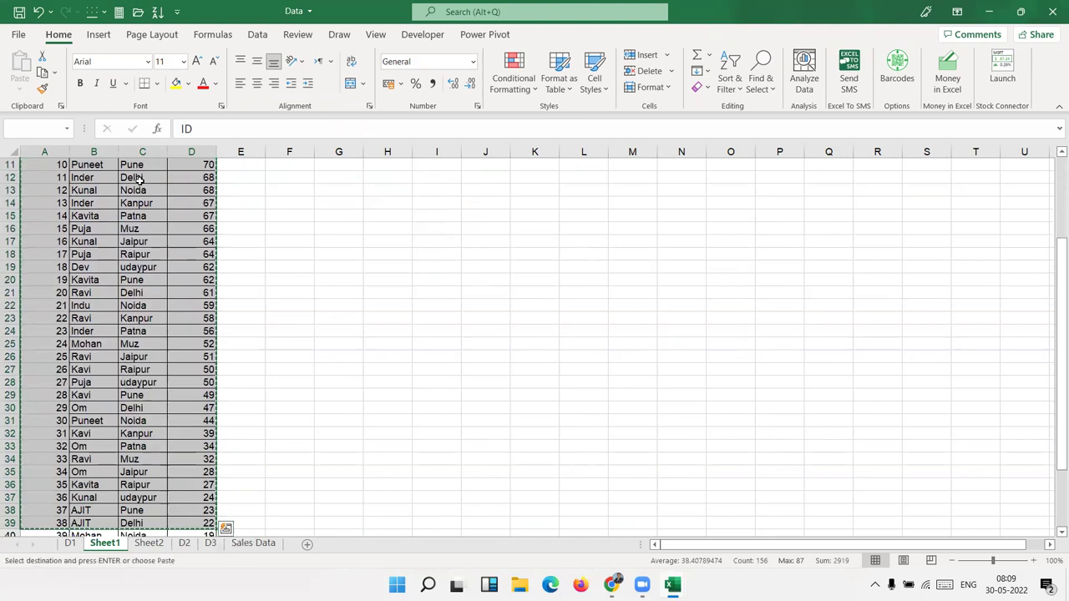
- Paste the table transposed into A1 of a new Sheet3 and clear the copy marquee
click(309, 545)
right_click(56, 159)
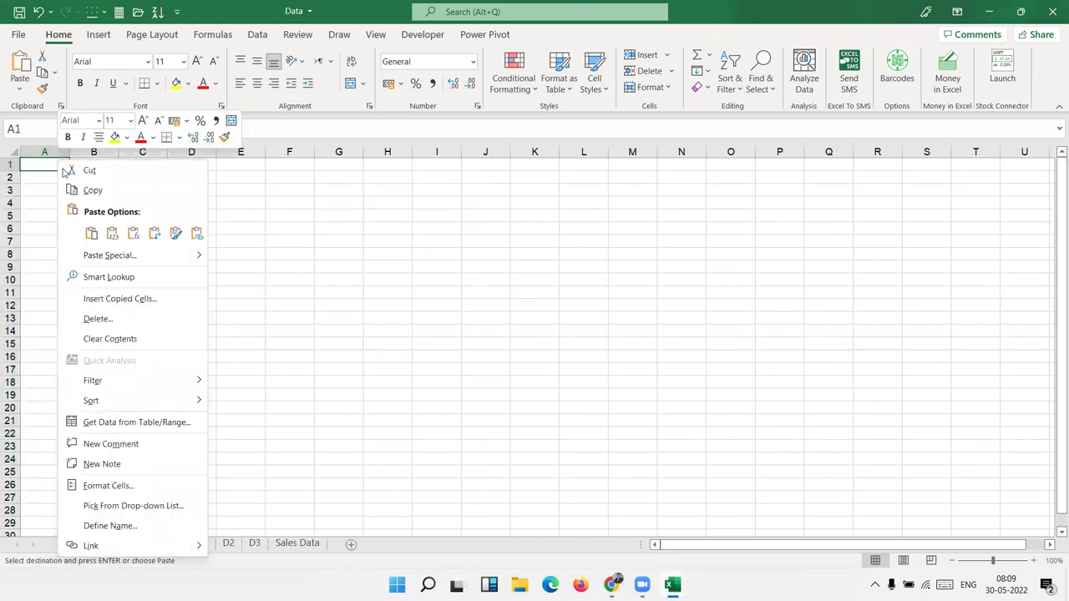
click(124, 255)
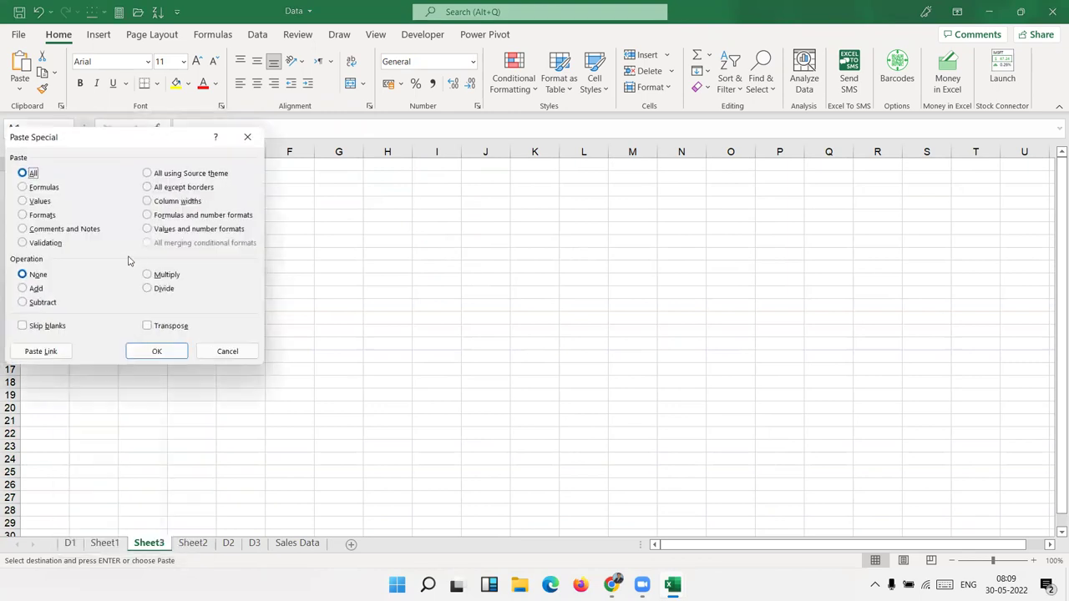
click(148, 326)
click(157, 352)
click(234, 253)
key(Escape)
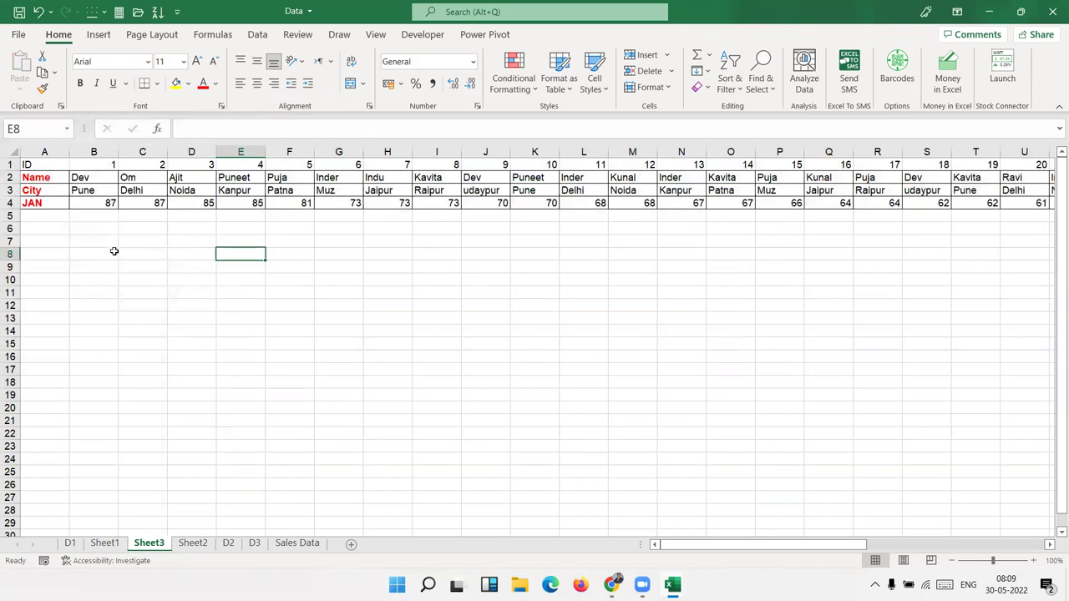
click(105, 252)
- Enter ID 12 in B8 and the label Name in C7
text(12)
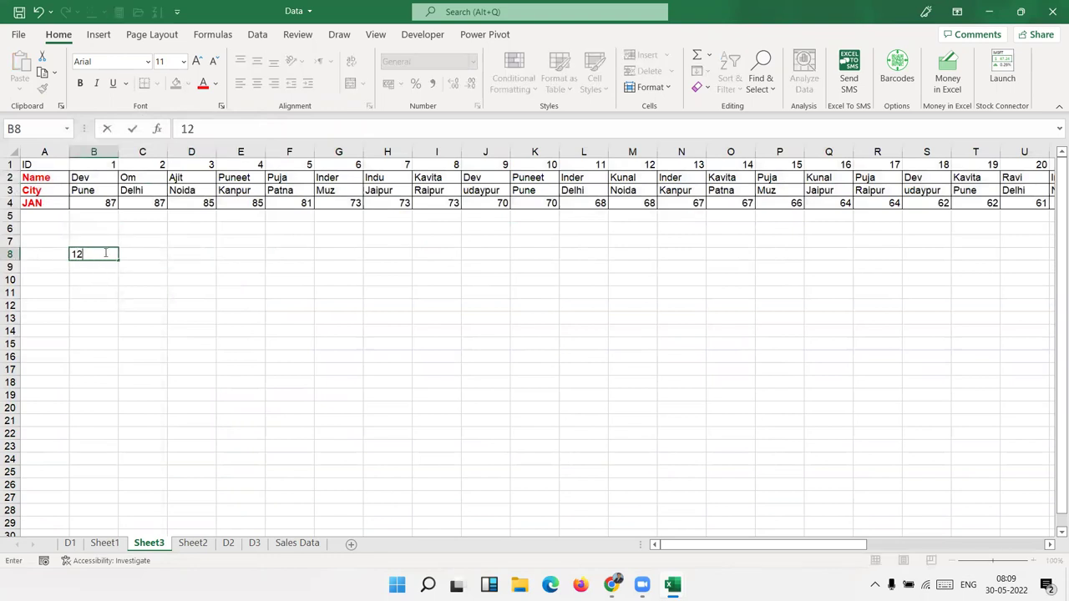
key(Tab)
key(Up)
text(Name)
key(Return)
- Enter =HLOOKUP(B8,1:4,2,0) in C8, returning Kunal for ID 12
text(=vl)
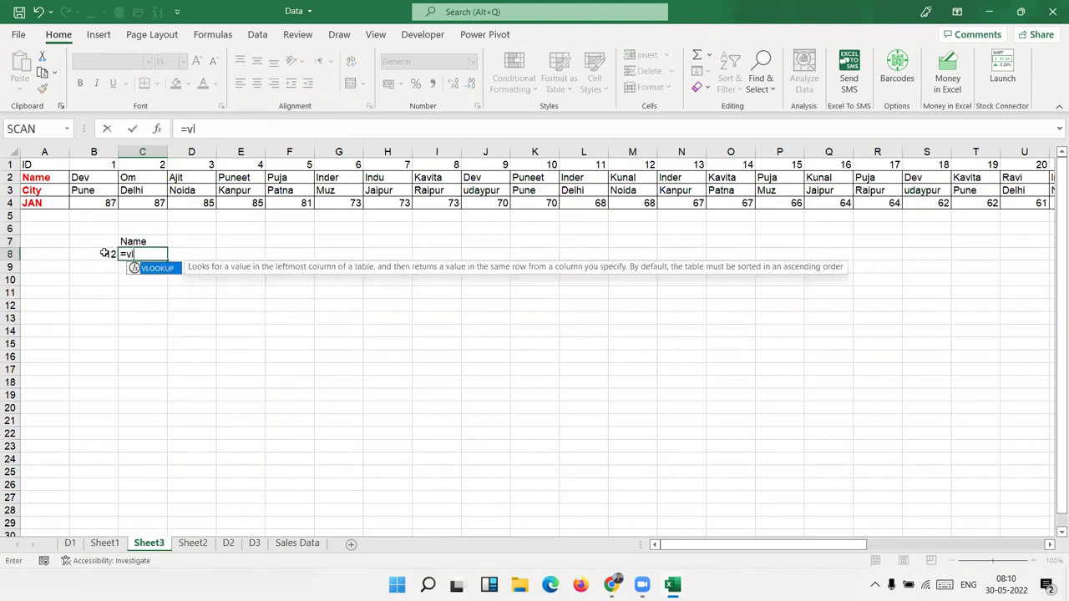
key(Escape)
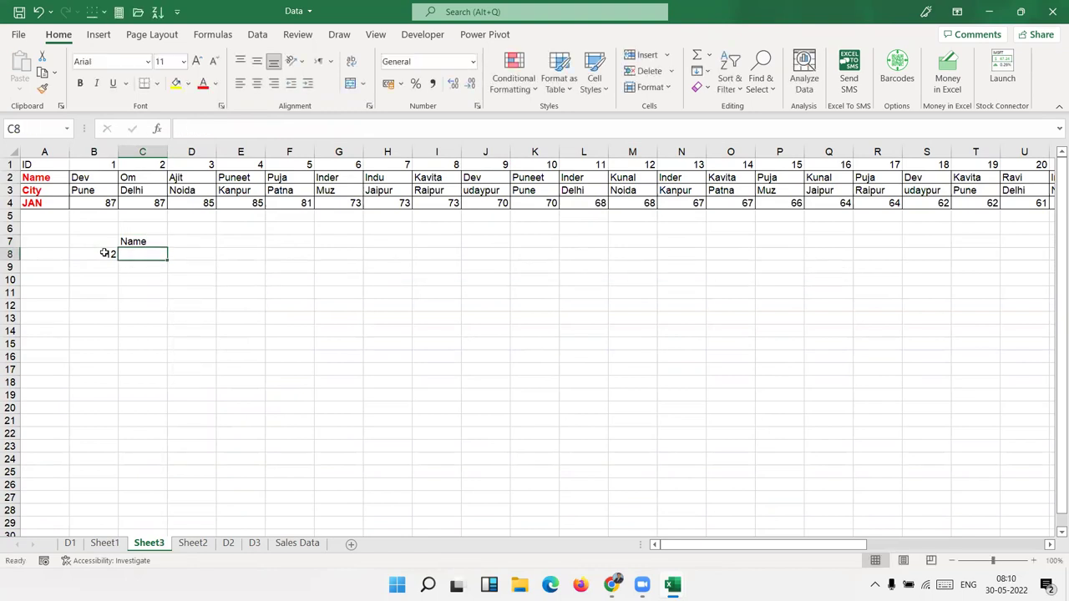
text(=hl)
key(Tab)
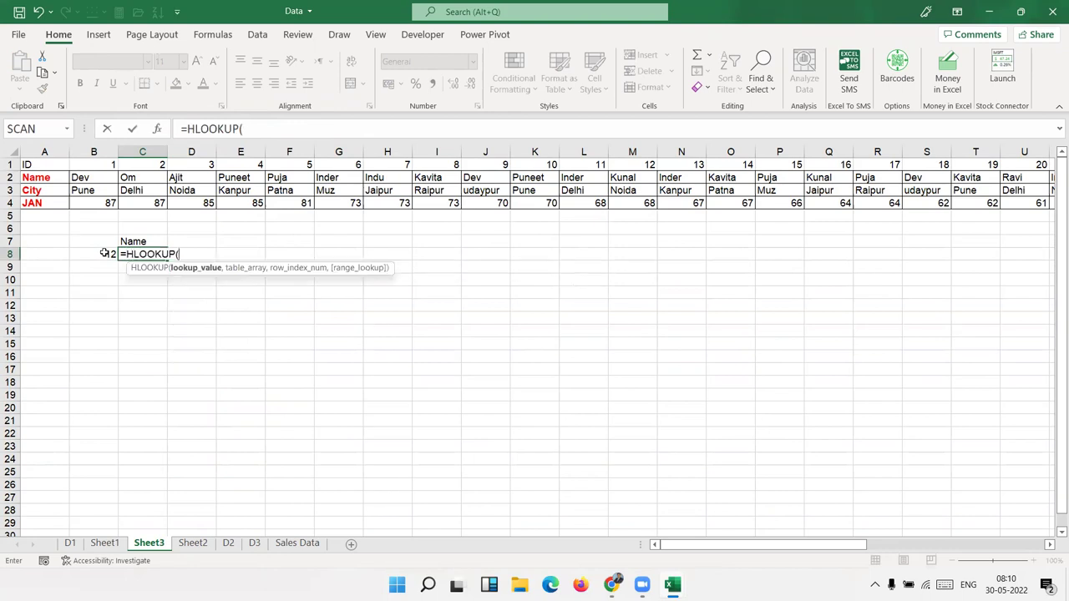
click(105, 253)
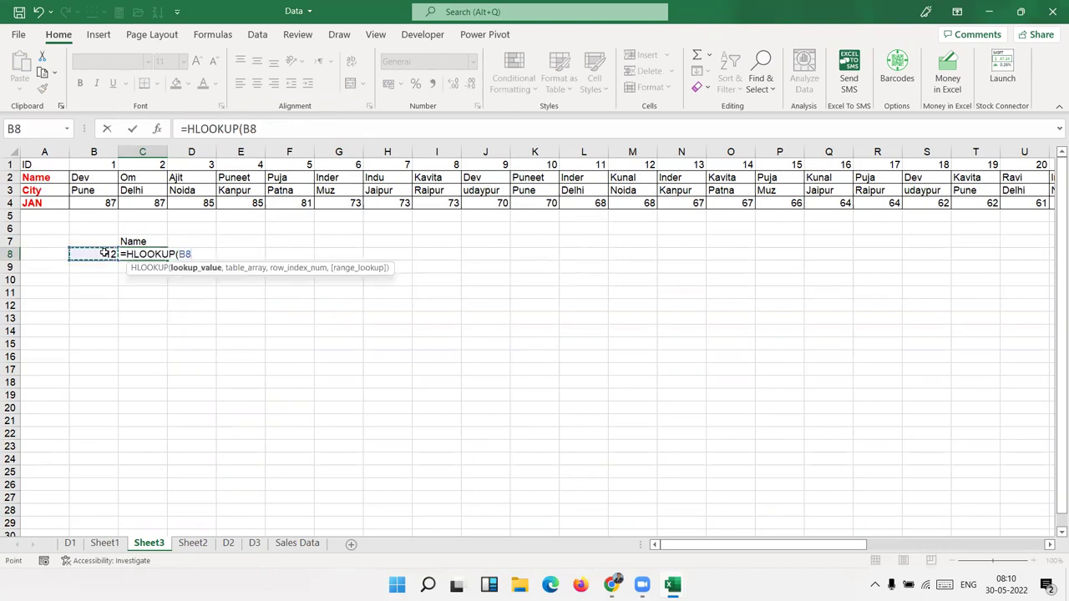
text(,)
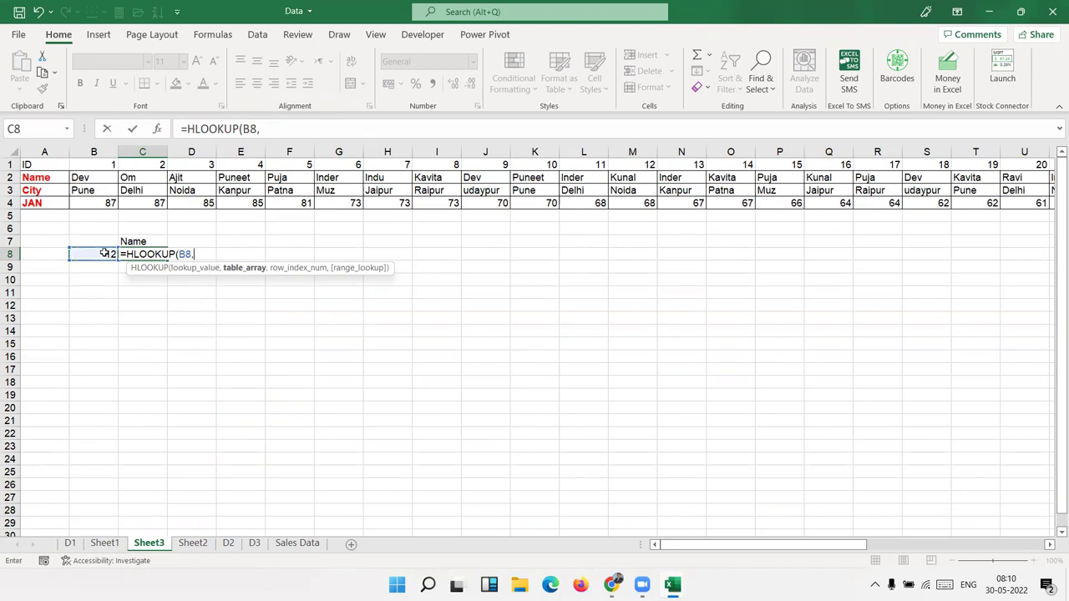
drag(12, 164, 13, 203)
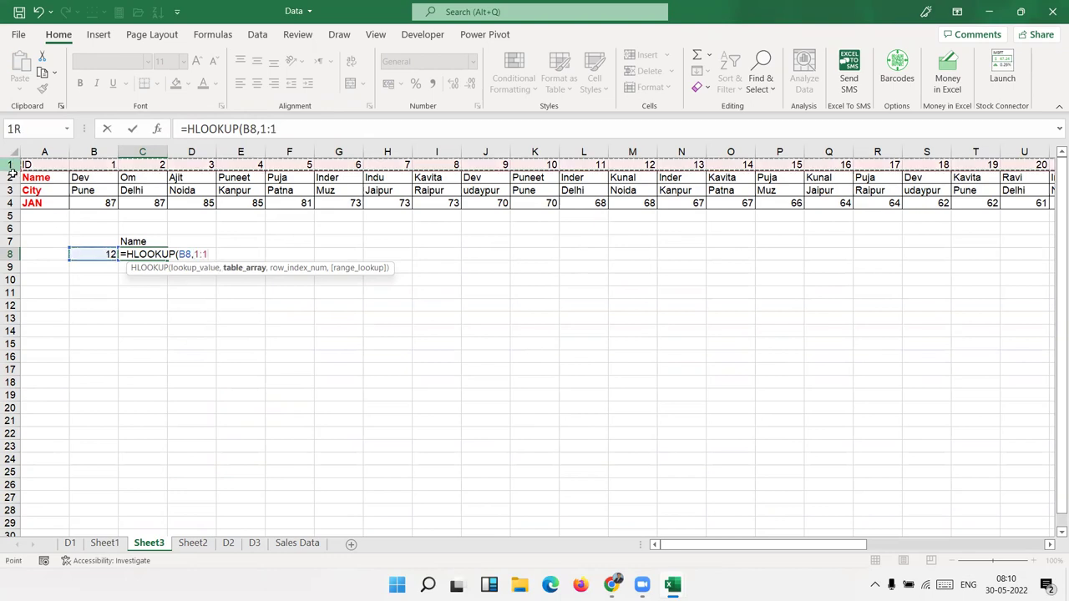
text(,)
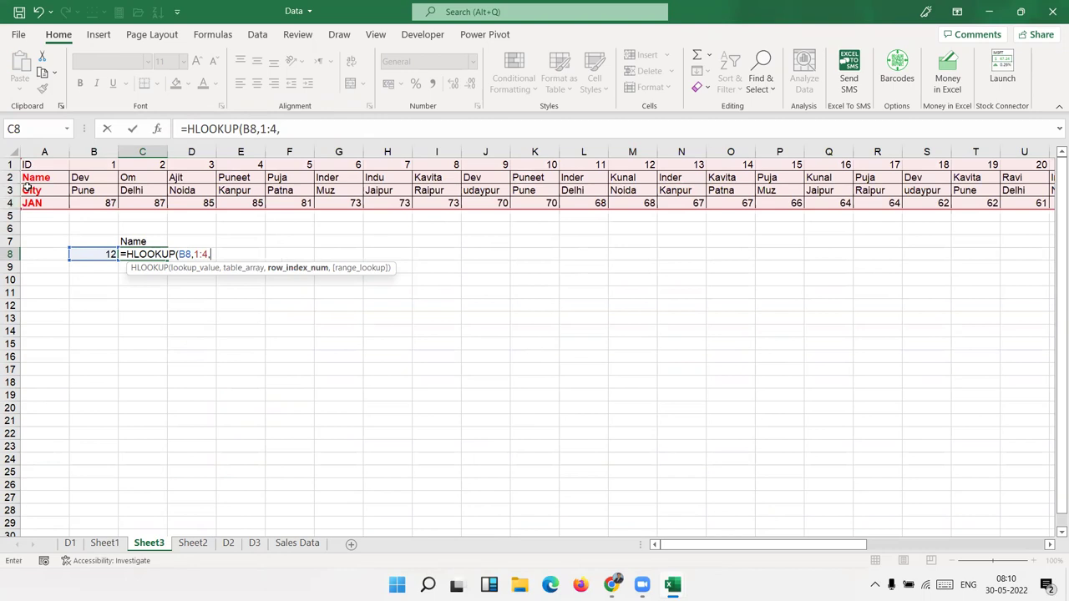
text(2)
text(,0)
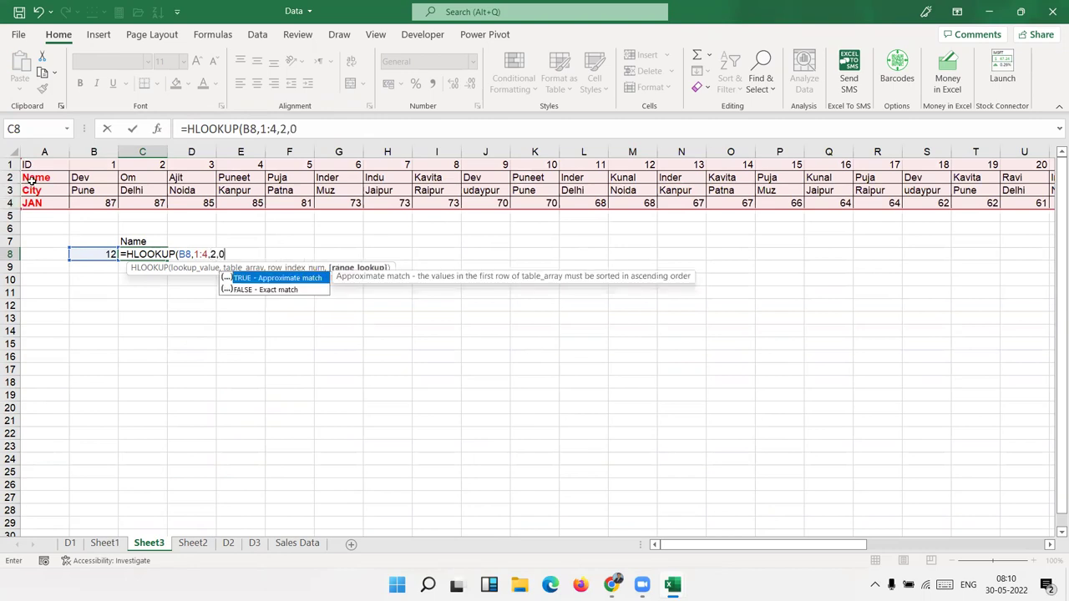
key(ctrl+Return)
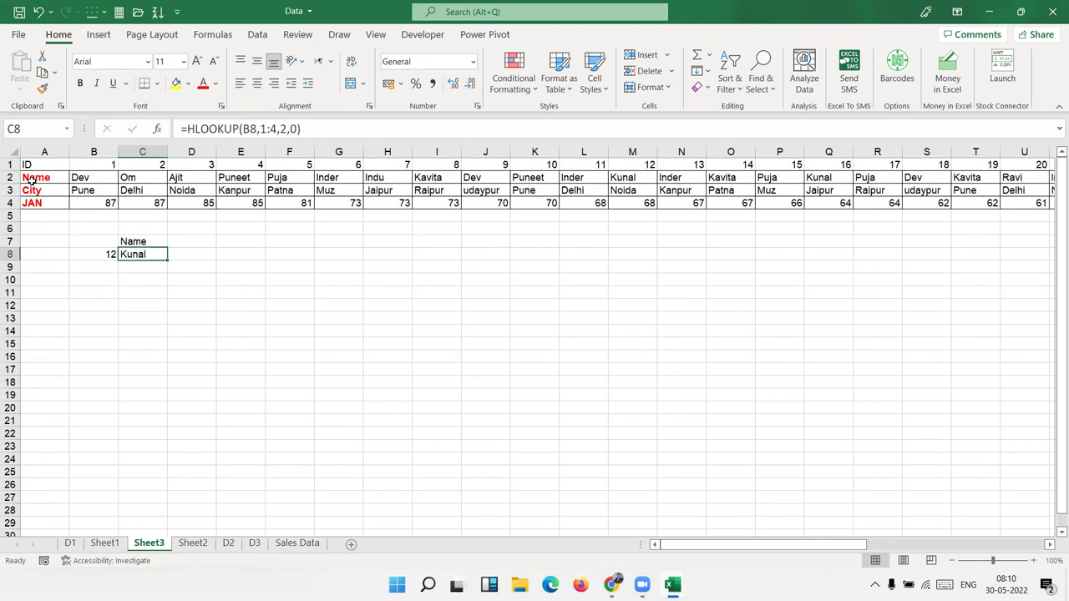
key(Right)
text(=)
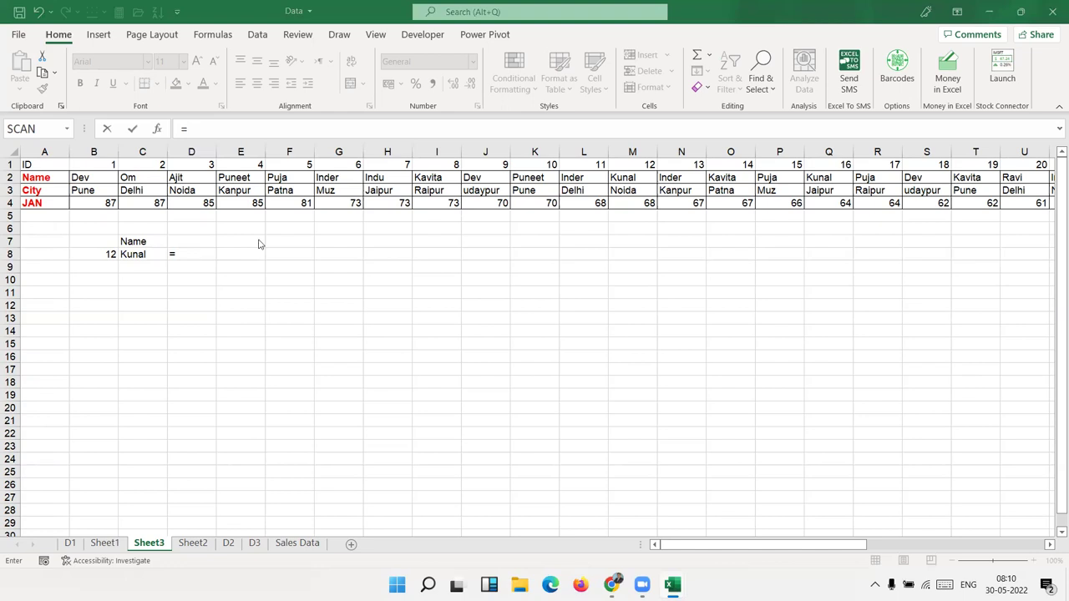
- Enter =XLOOKUP(B8,1:1,2:2) in D8 and review its references, returning Kunal
text(xl)
key(Tab)
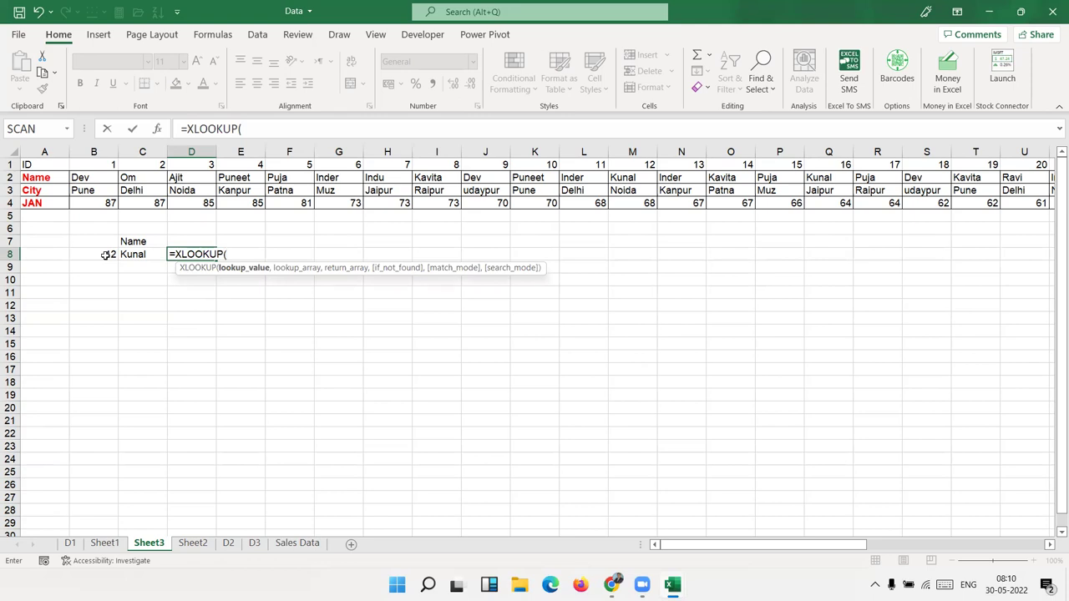
click(106, 255)
text(,)
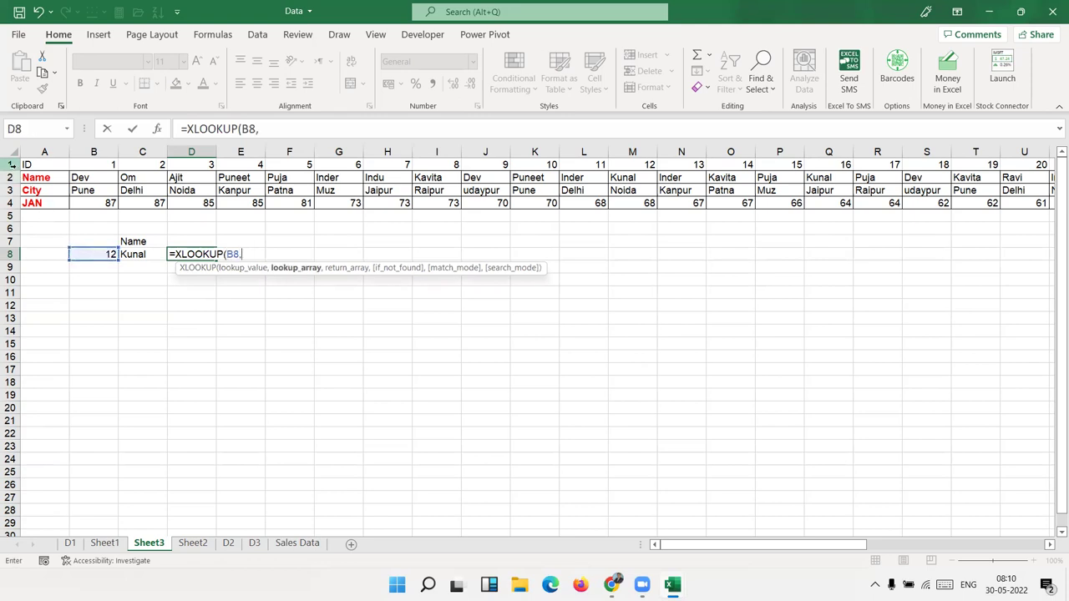
click(11, 164)
text(,)
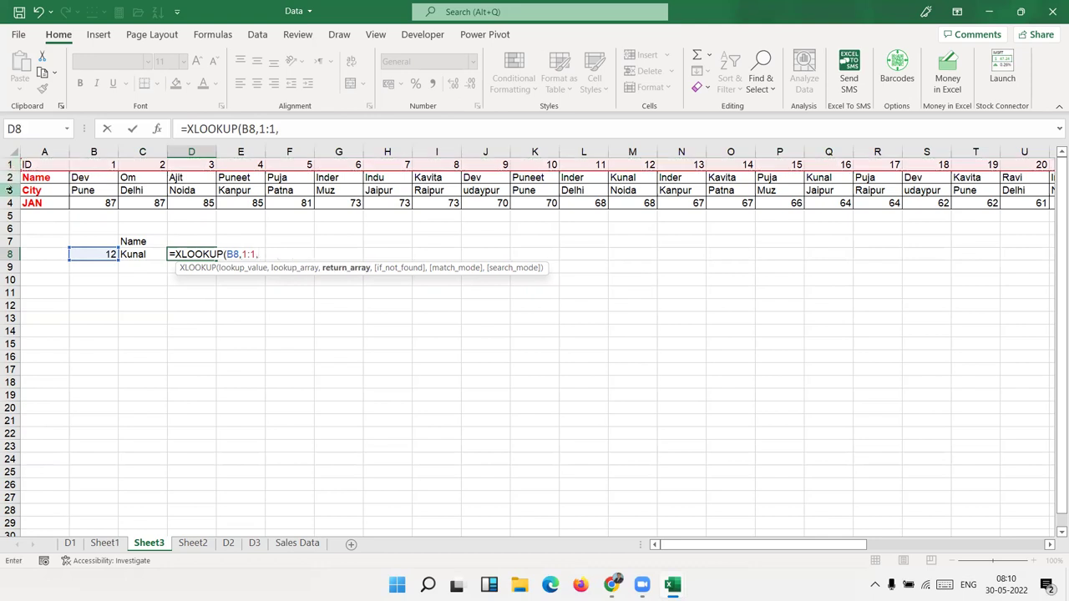
click(11, 177)
key(Return)
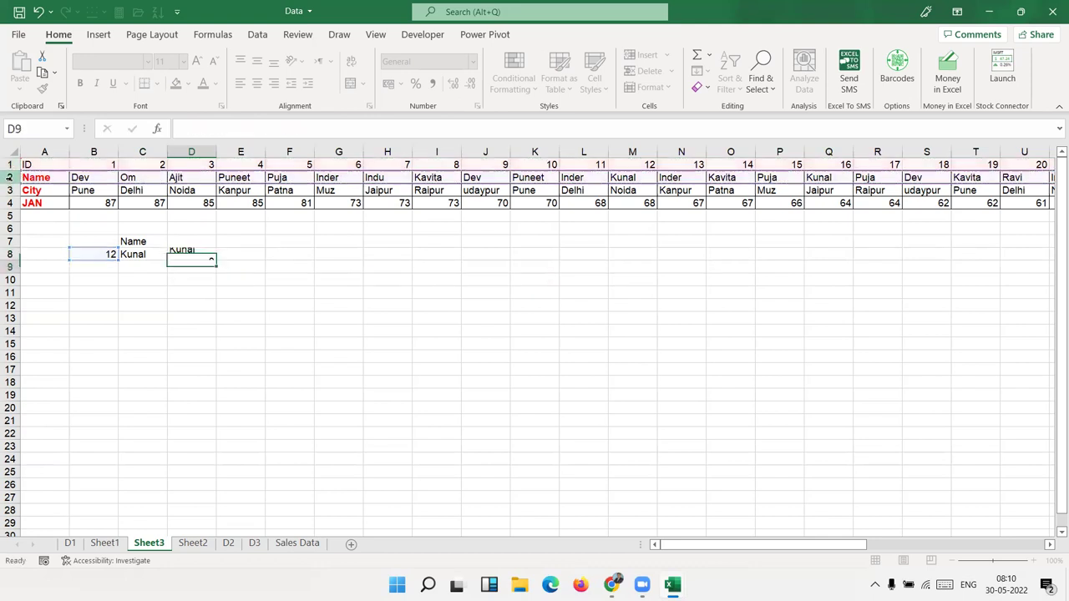
click(182, 254)
double_click(182, 254)
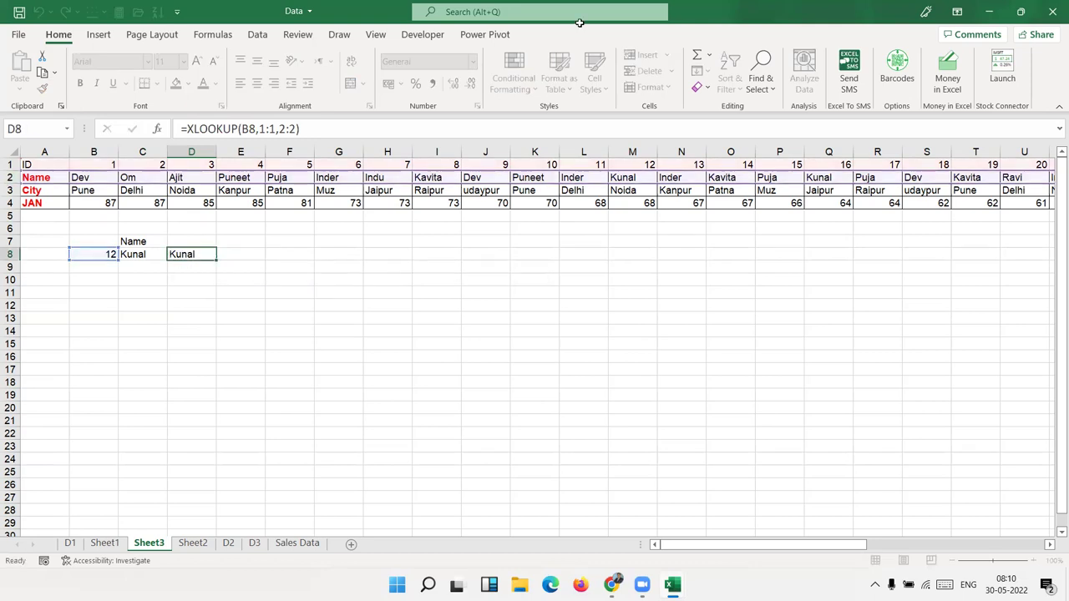
key(Escape)
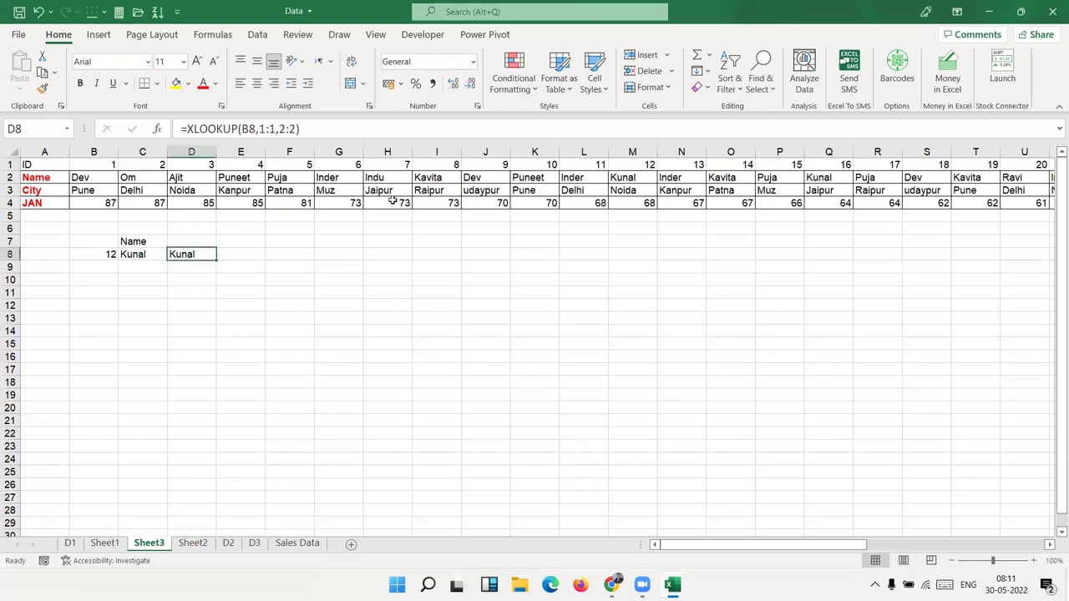
- Clear the Kunal lookup results from C8 and D8
drag(145, 254, 172, 260)
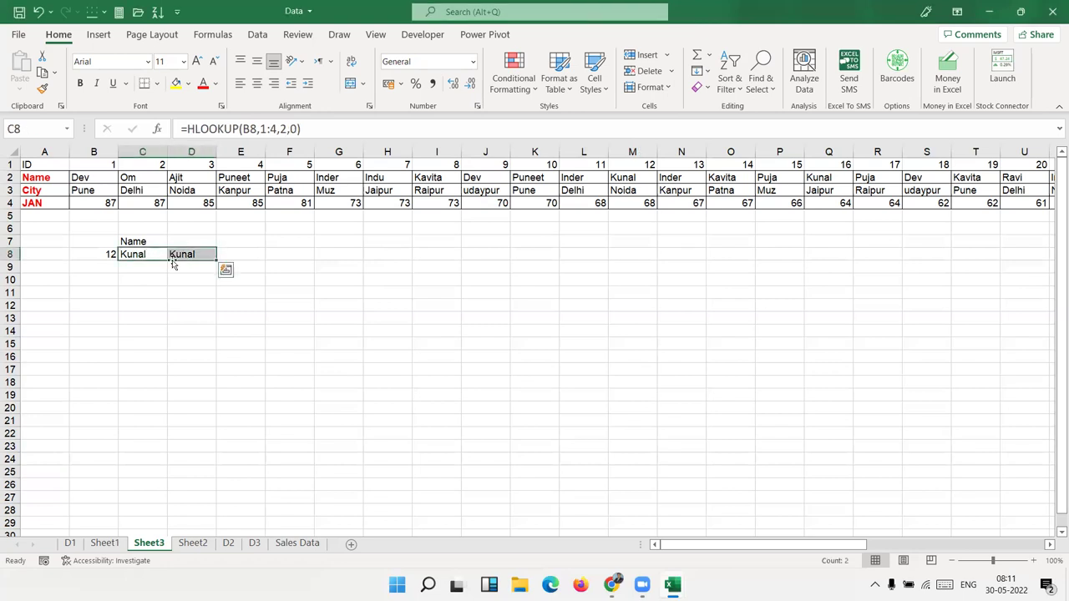
key(Delete)
key(Left)
scroll(168, 258, down, 2)
scroll(169, 258, up, 2)
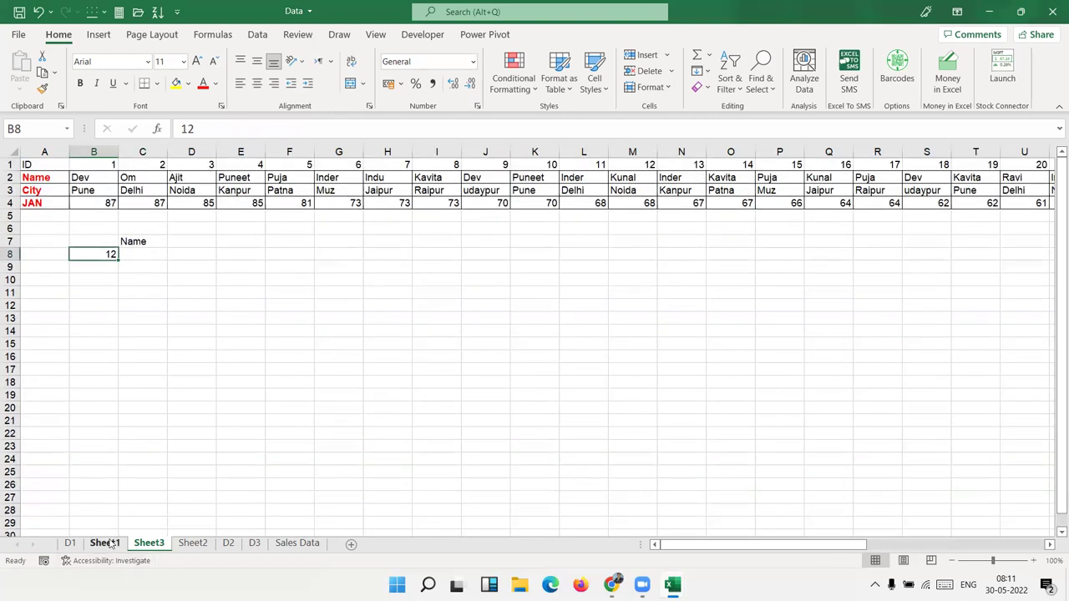
- Check the IDs on Sheet1, then review rows 1–4 on Sheet3 and select C8
click(104, 542)
drag(83, 191, 66, 292)
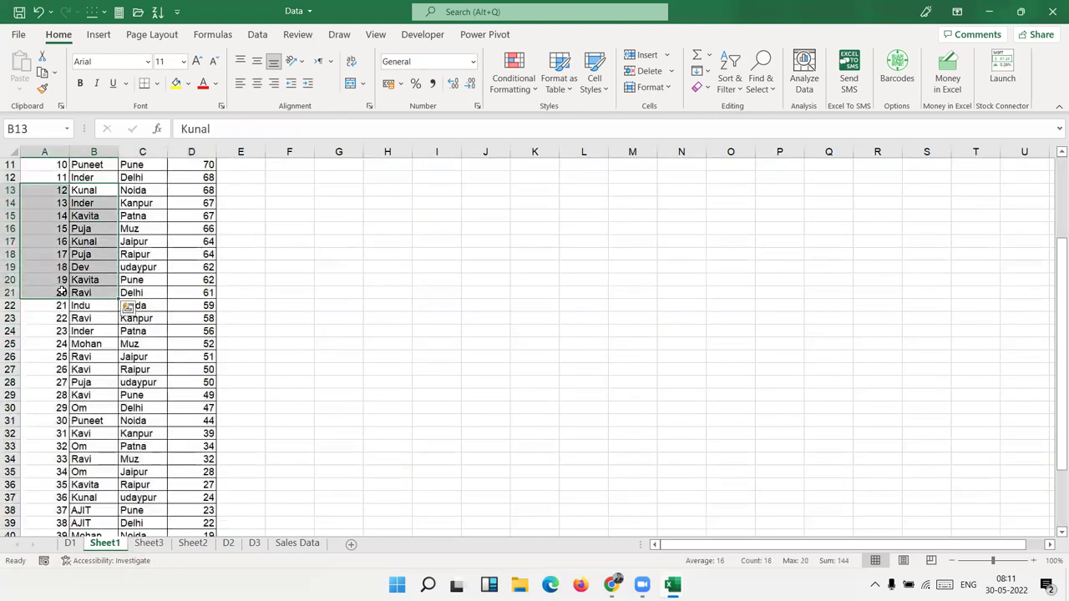
scroll(65, 267, up, 4)
drag(63, 356, 64, 358)
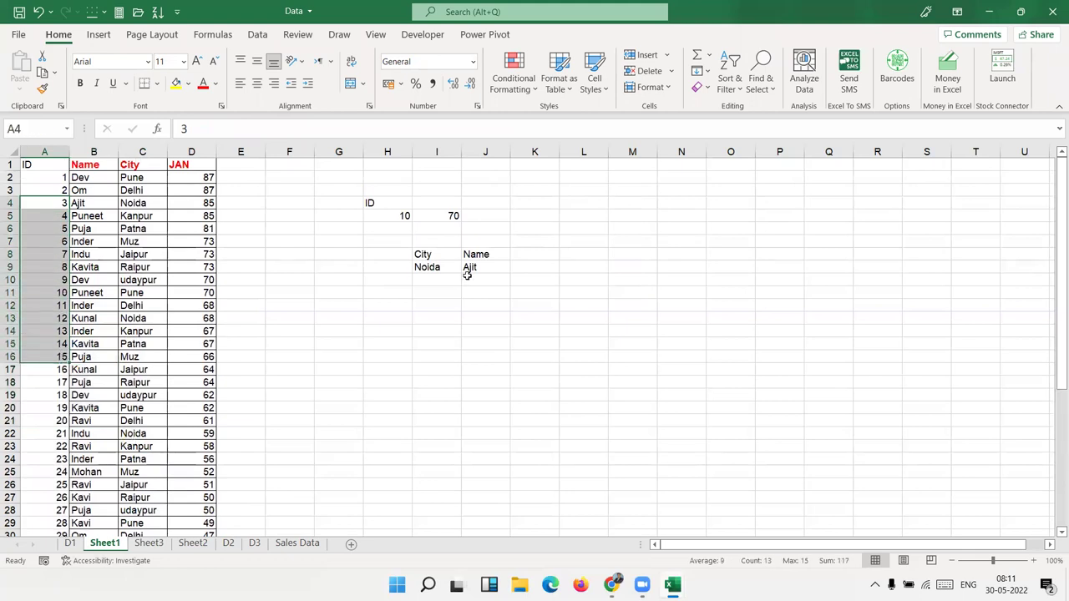
click(152, 544)
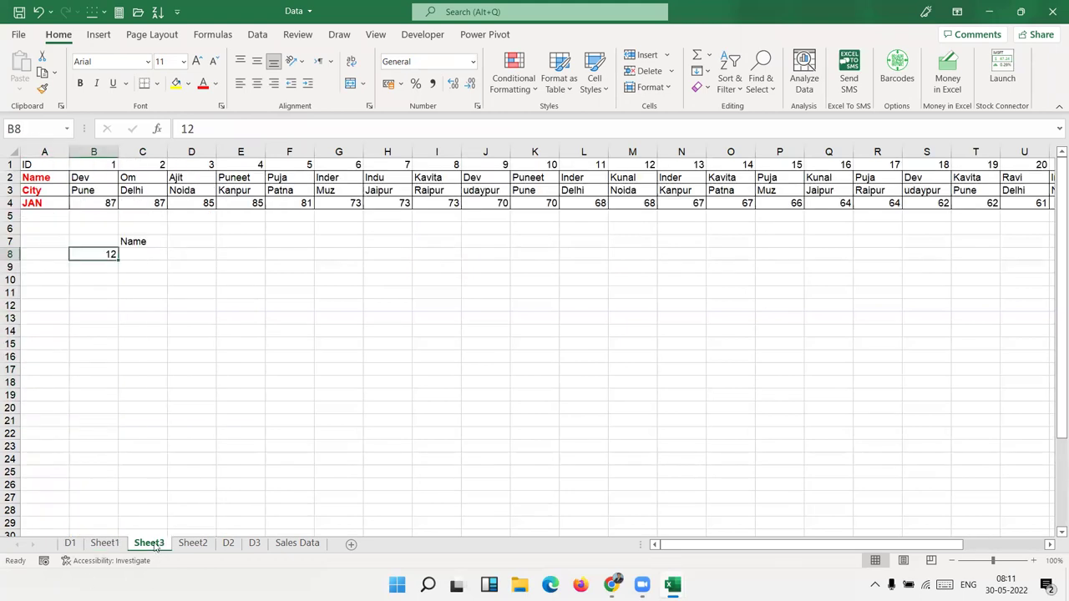
drag(96, 164, 777, 148)
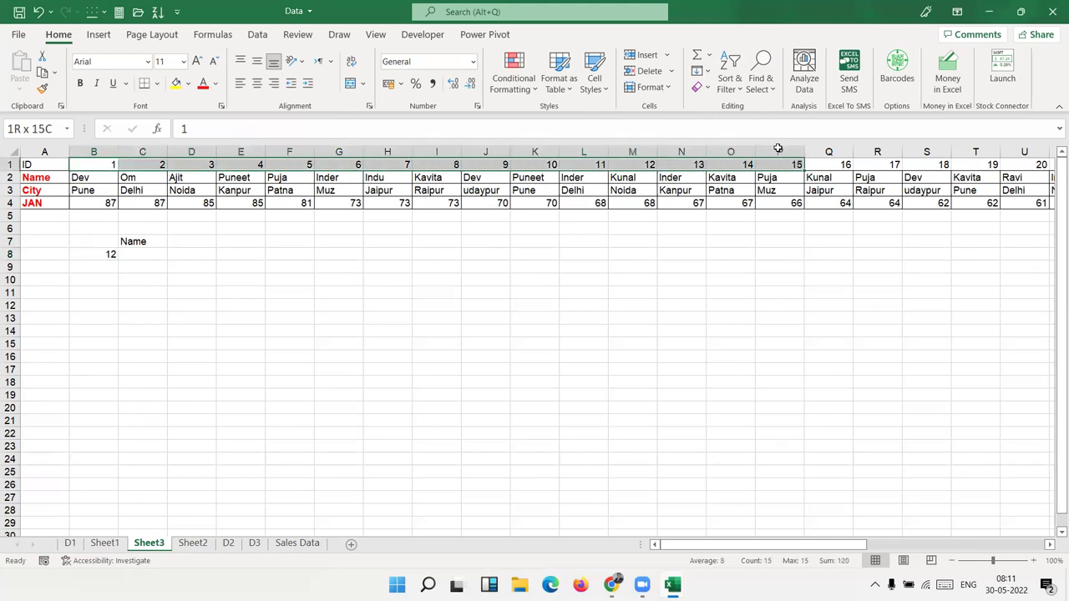
click(356, 395)
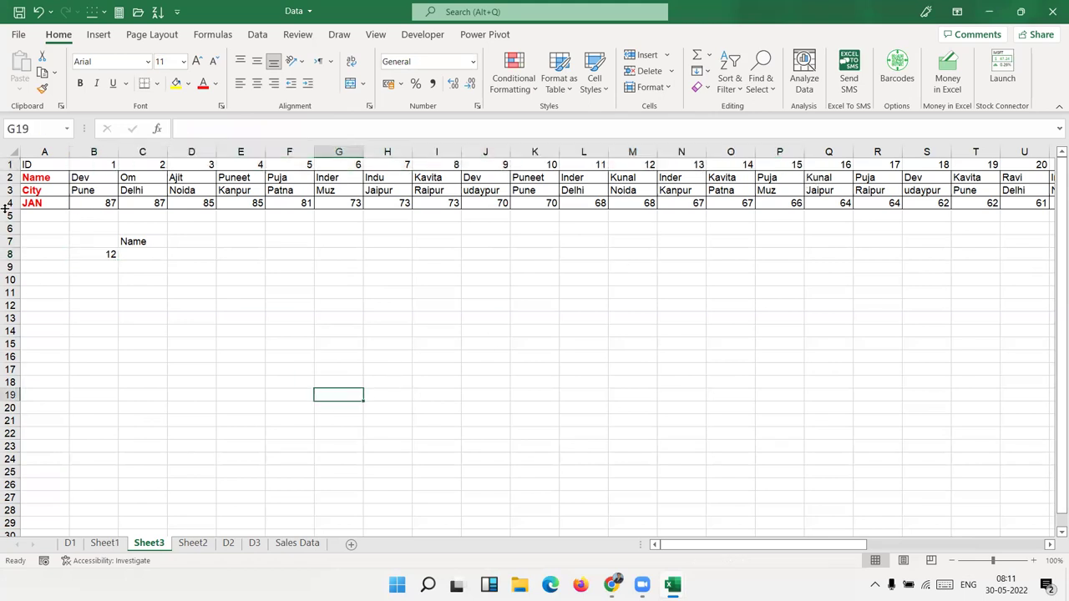
drag(44, 152, 440, 156)
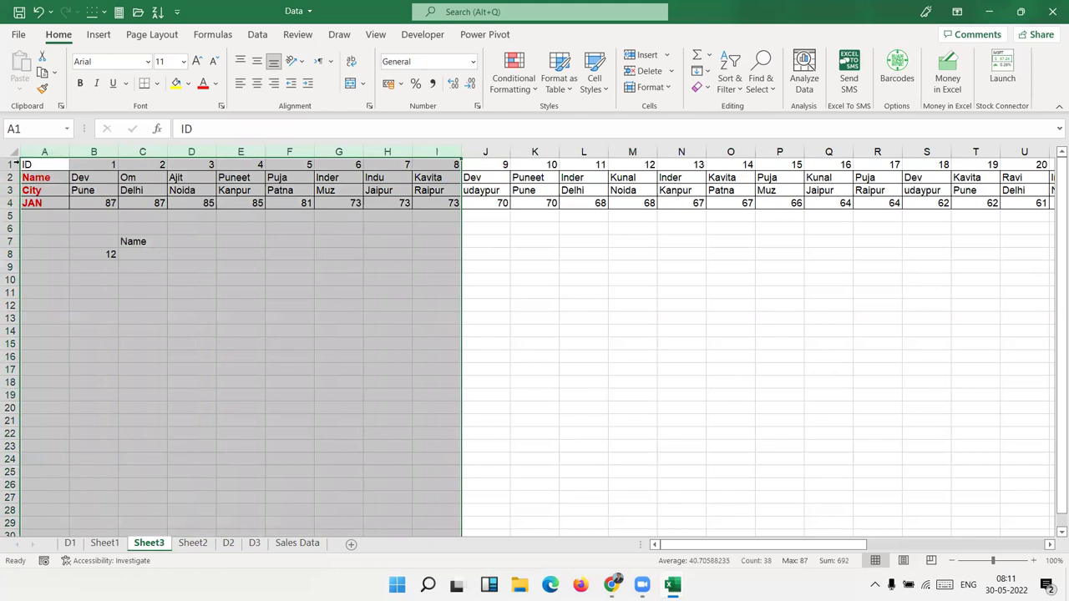
drag(9, 165, 9, 204)
click(126, 255)
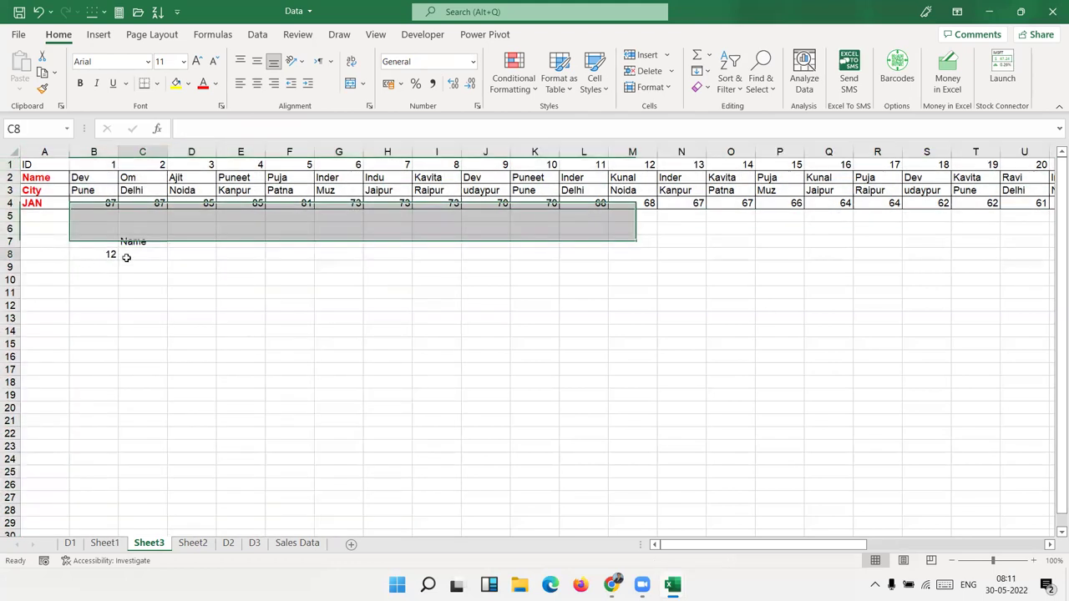
- Re-enter =HLOOKUP(B8,1:4,2,0) in C8 so it returns Kunal for ID 12
text(=)
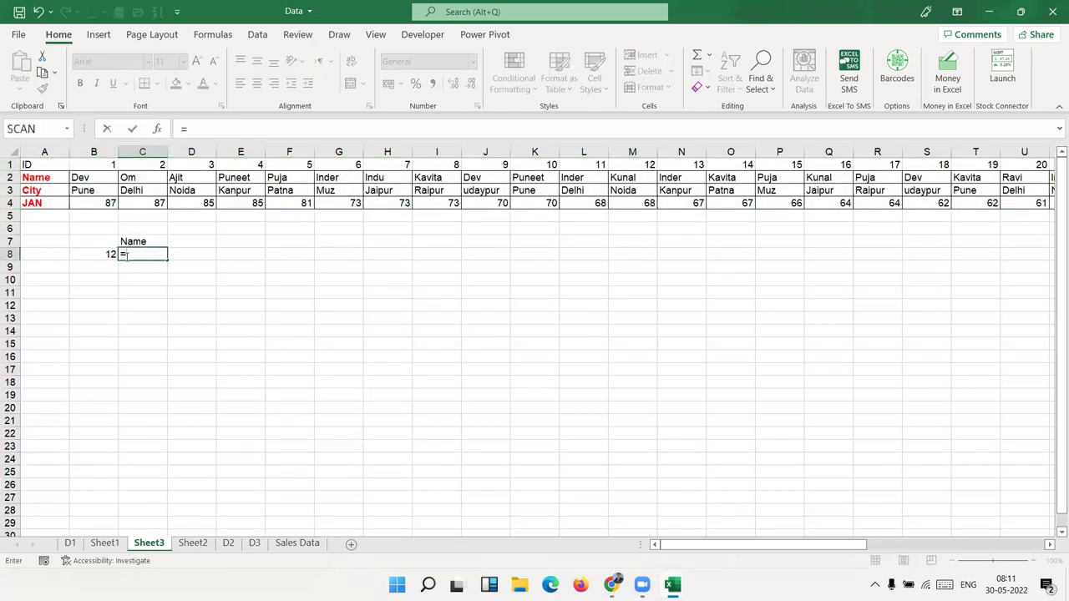
text(hl)
key(Tab)
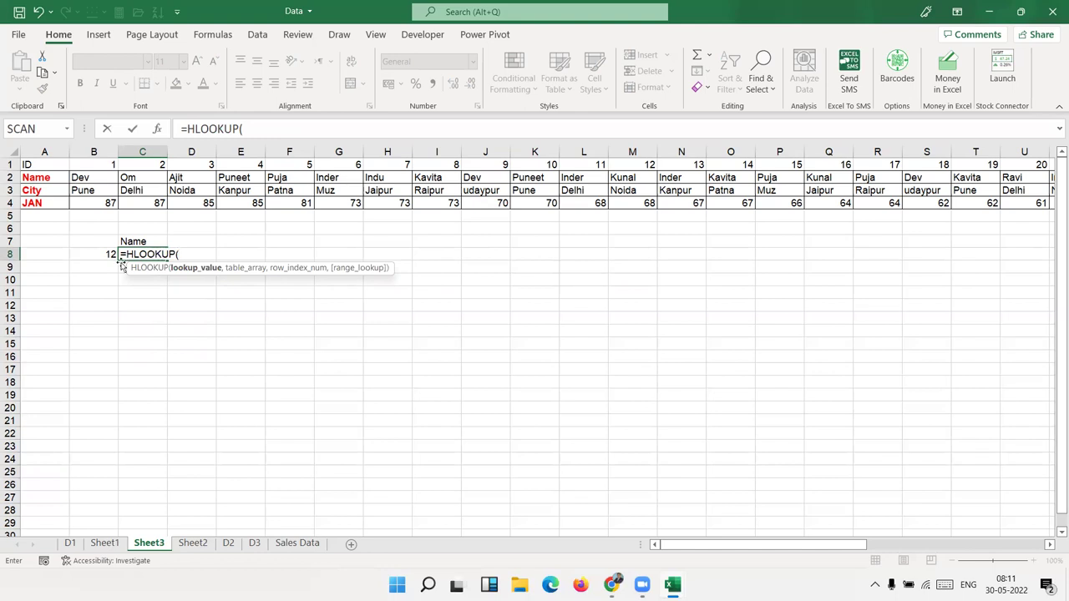
click(109, 259)
text(,)
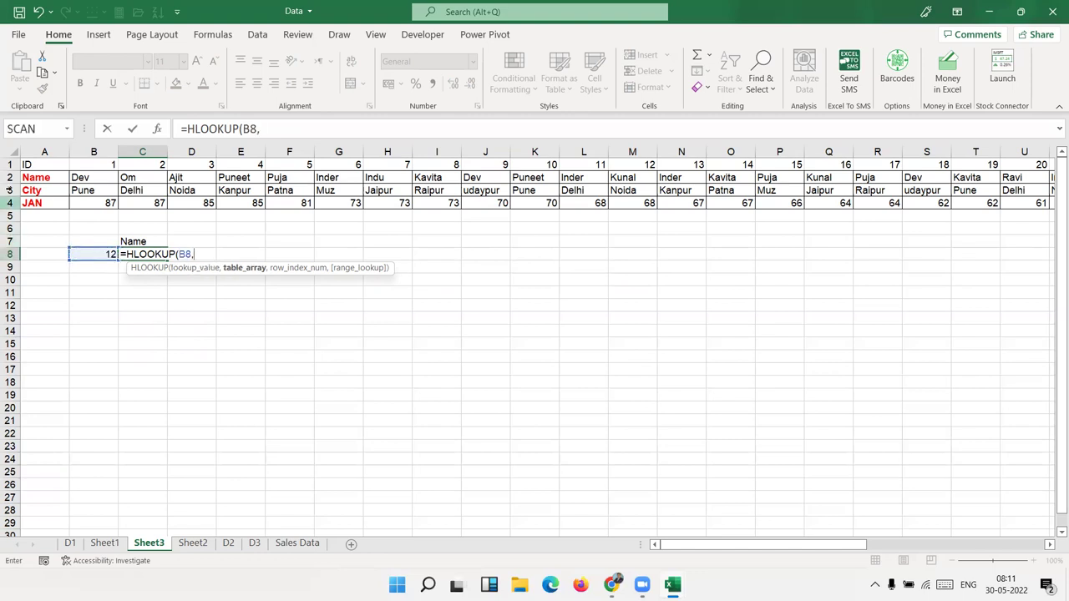
drag(8, 164, 13, 201)
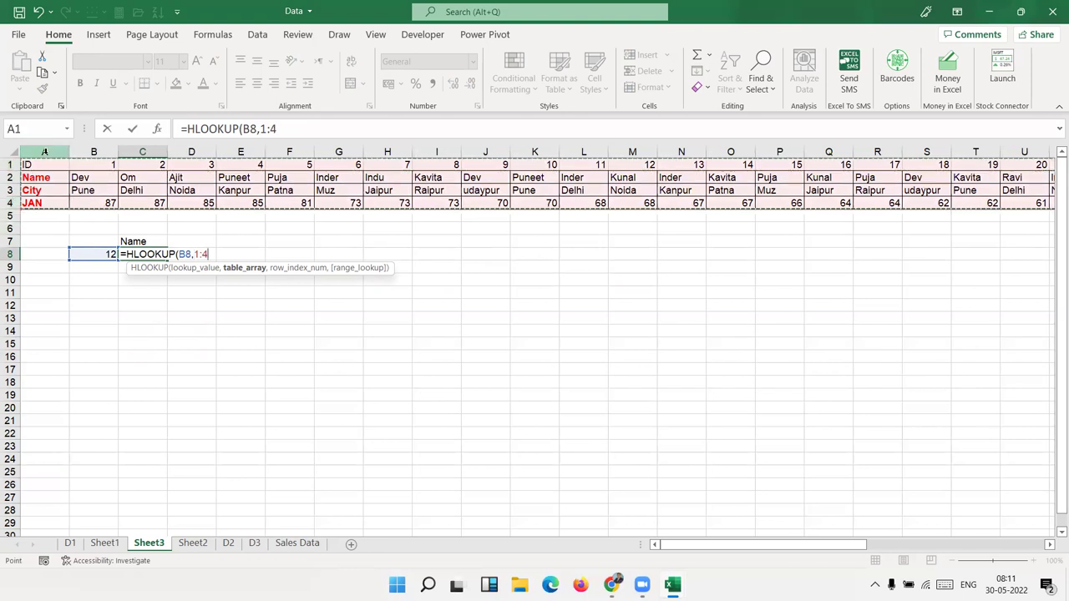
text(,)
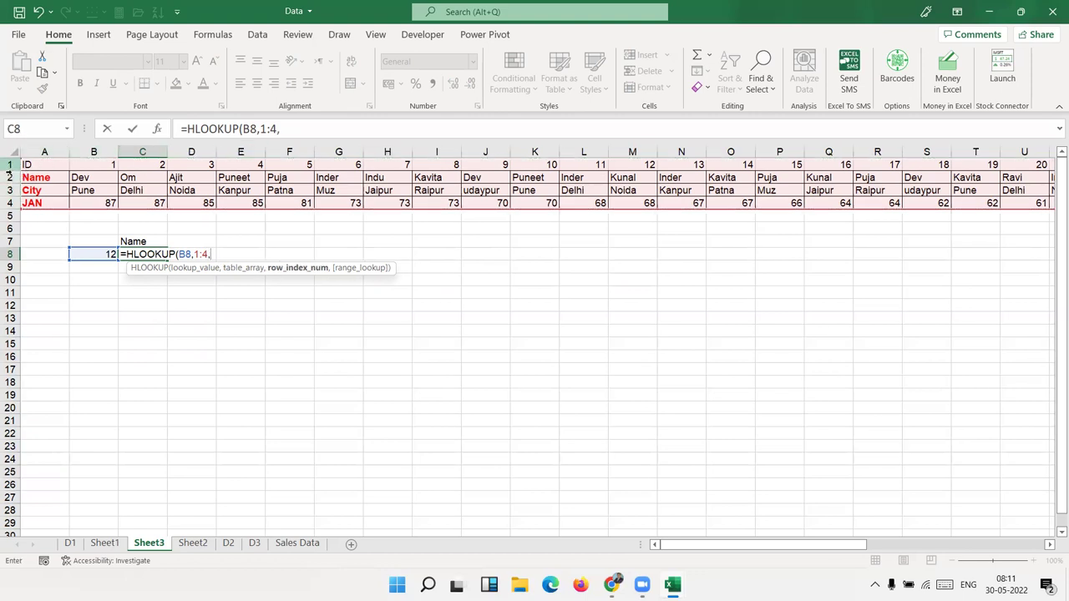
text(2)
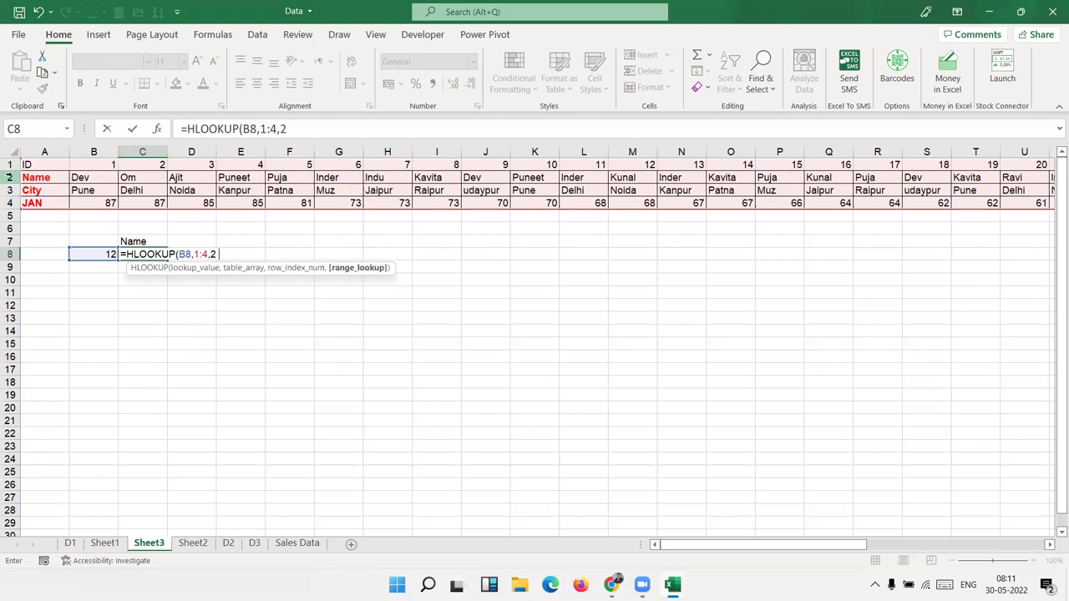
text(,0)
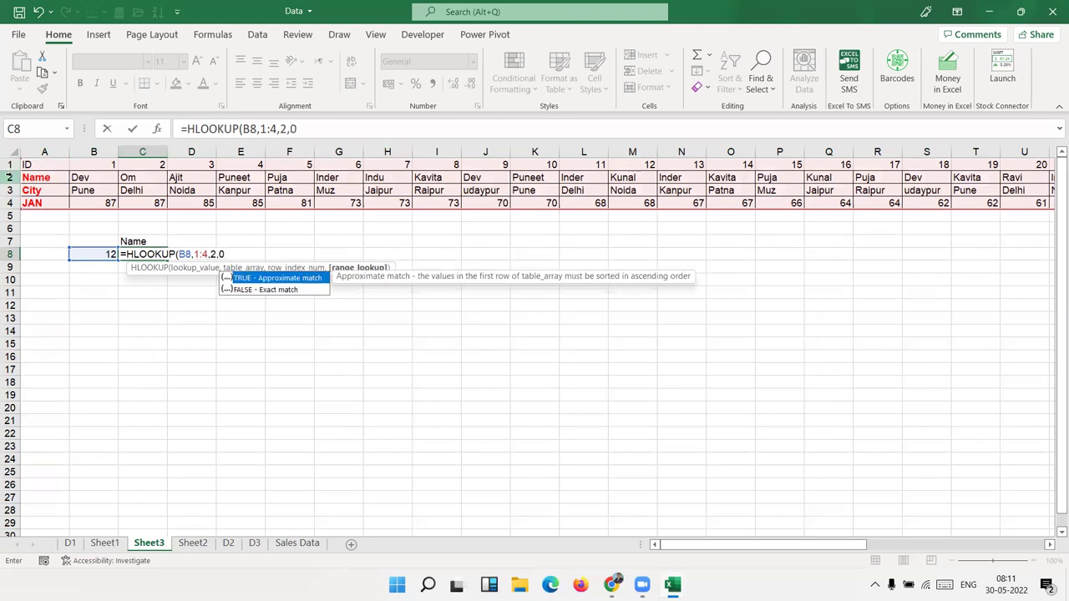
key(ctrl+Return)
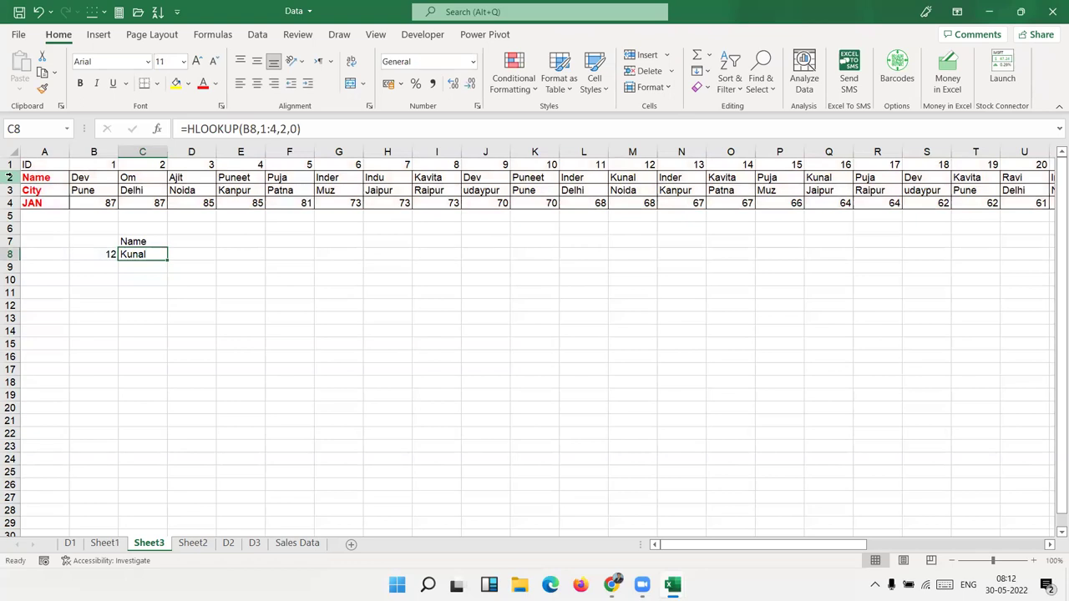
click(191, 254)
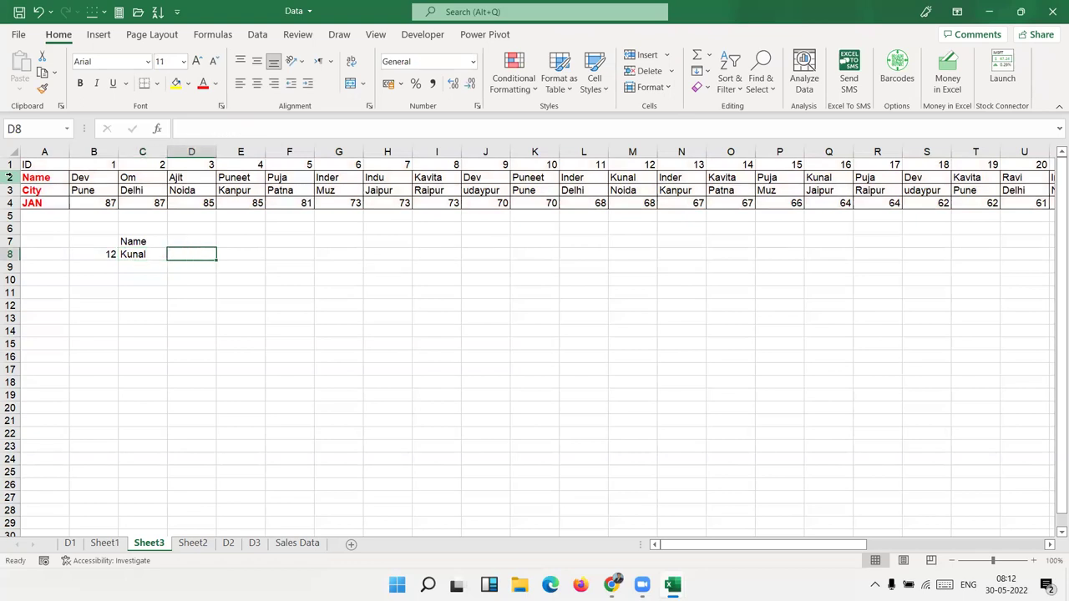
- Re-enter =XLOOKUP(B8,1:1,2:2) in D8 and review the formula returning Kunal
text(=xl)
key(Tab)
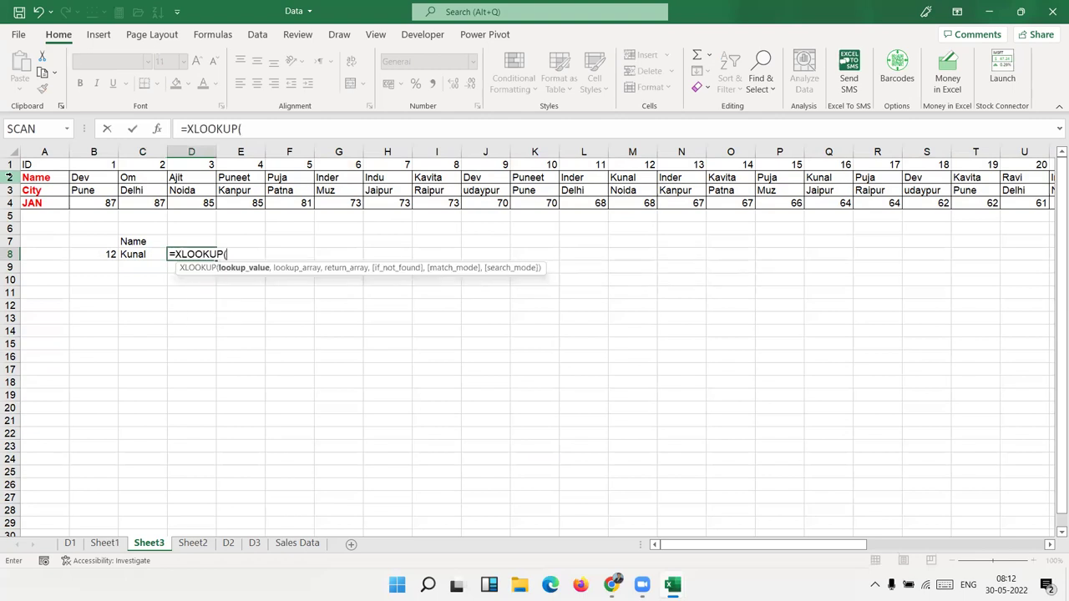
key(Left)
key(Left)
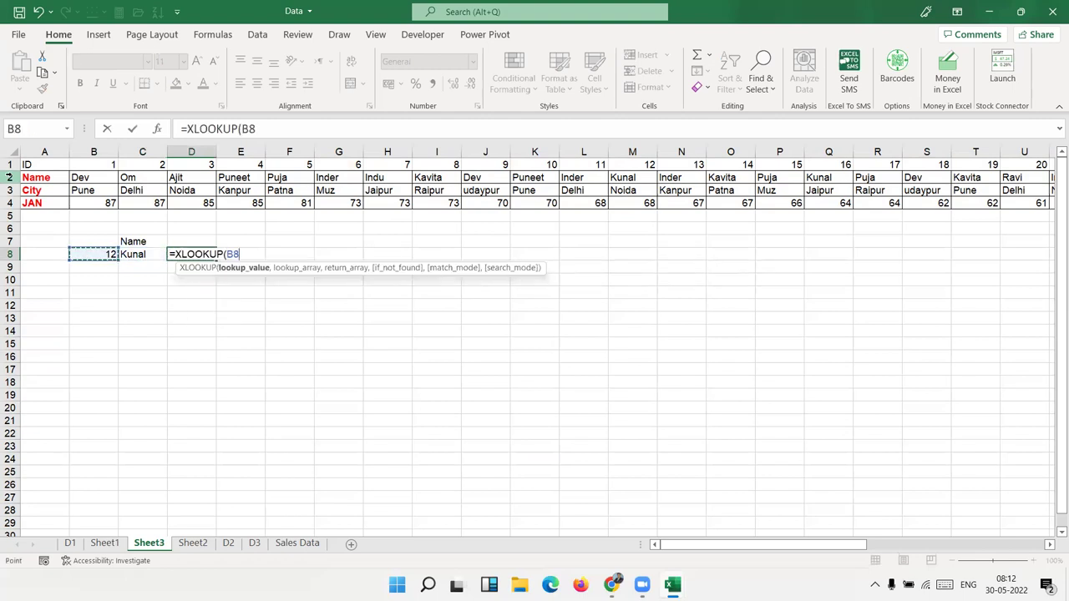
text(,)
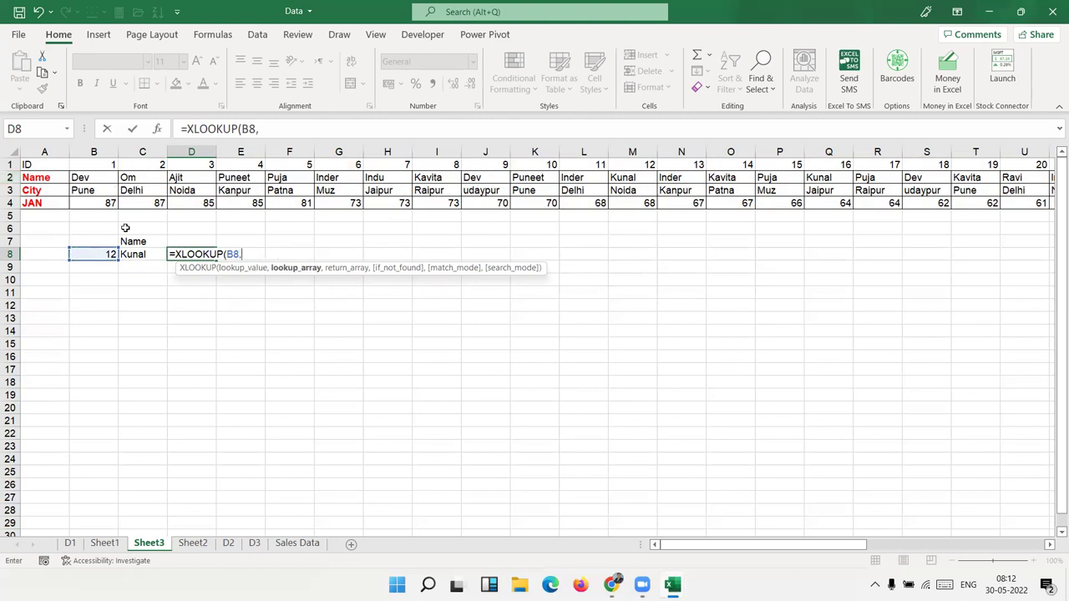
click(10, 165)
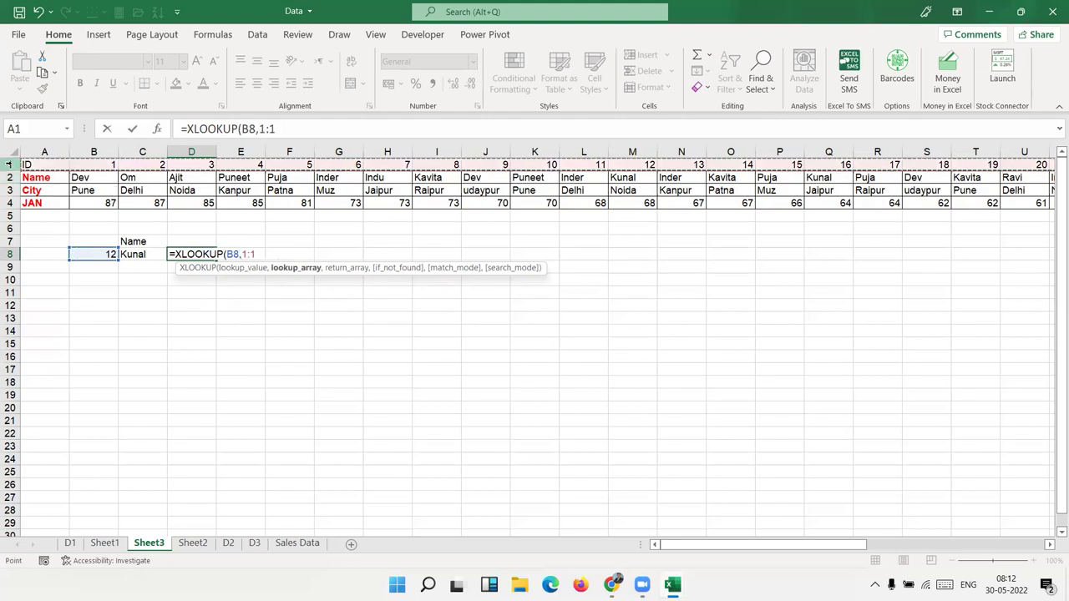
text(,)
click(10, 177)
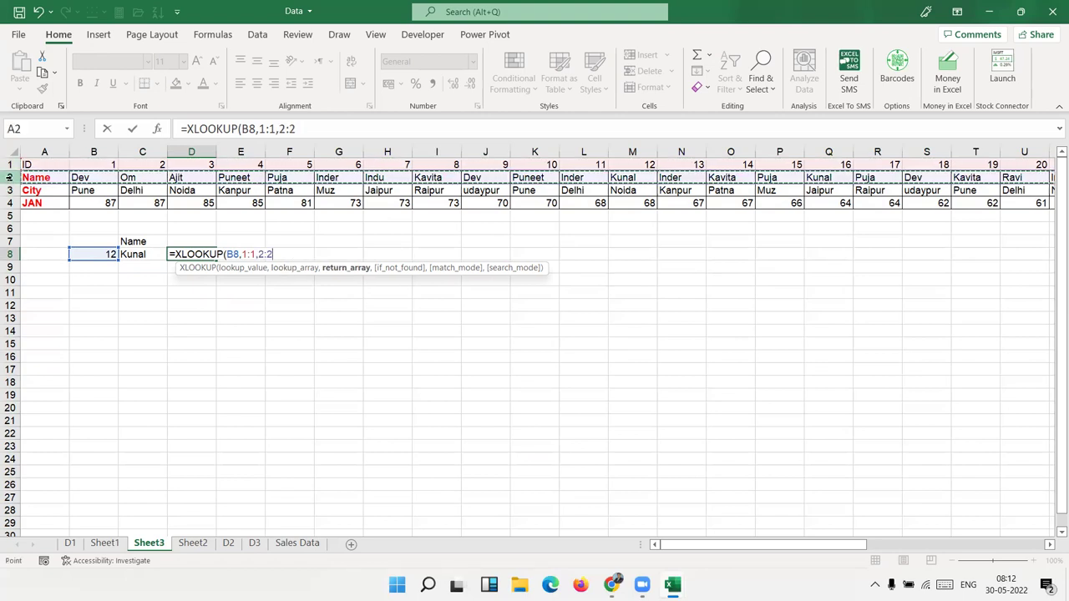
key(Return)
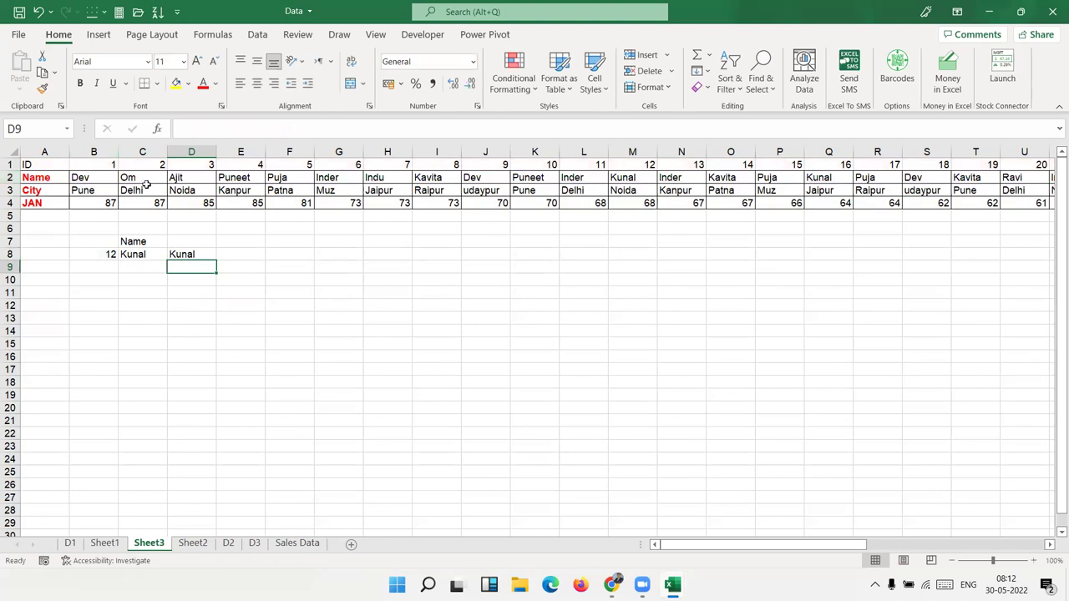
click(192, 253)
double_click(192, 253)
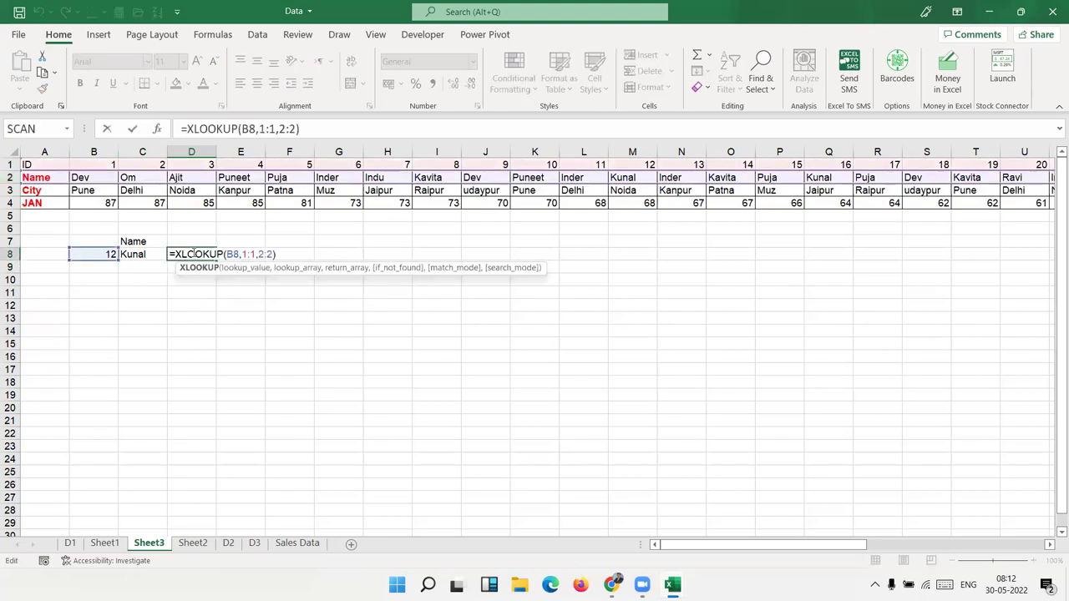
- Review D8's XLOOKUP and C8's HLOOKUP formulas on Sheet3 without changing them
key(Escape)
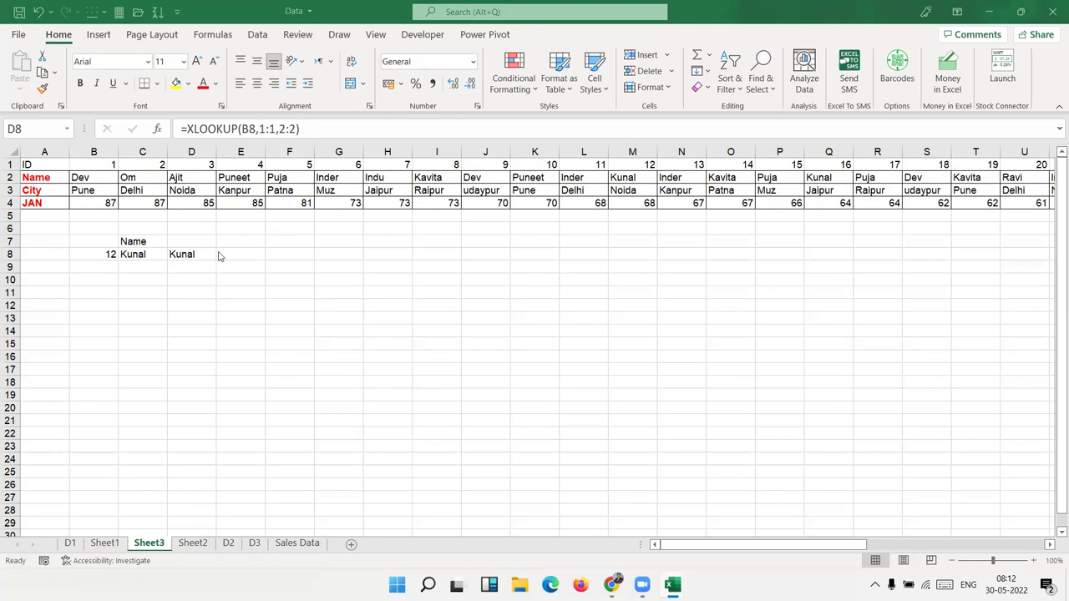
click(187, 256)
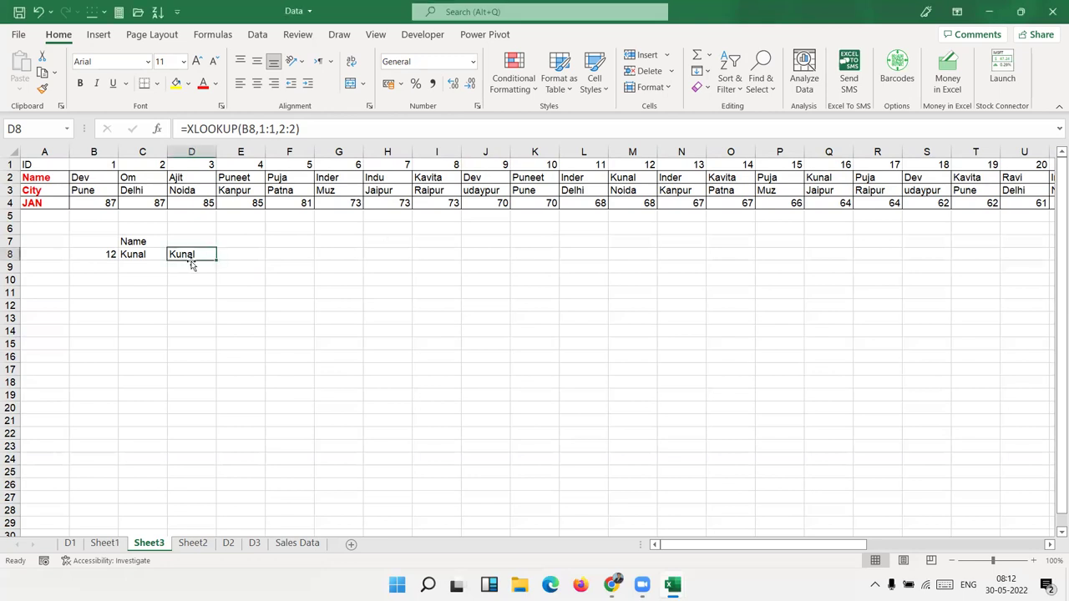
click(158, 251)
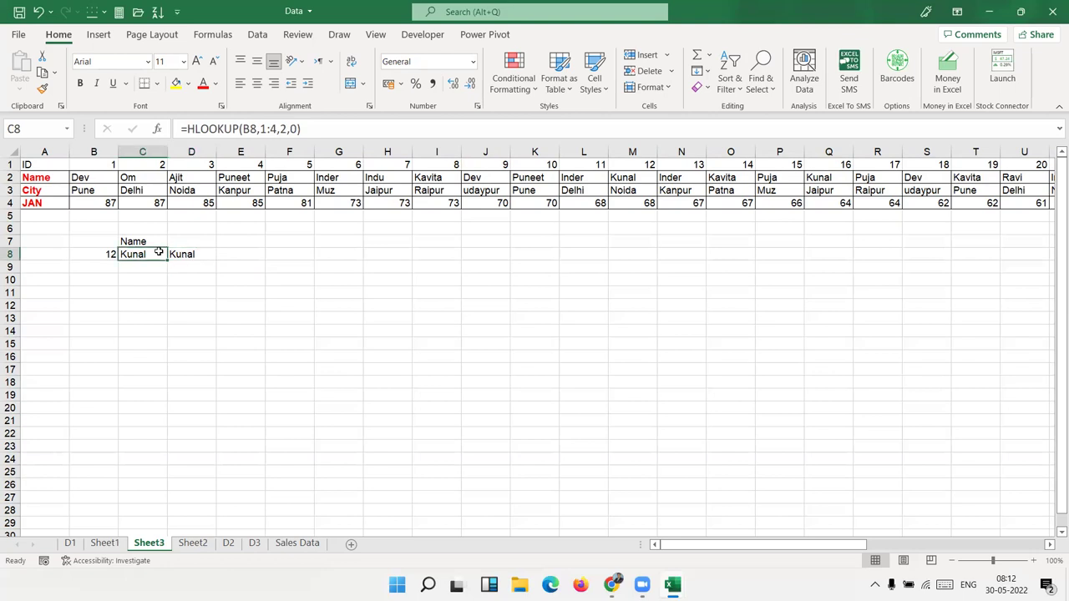
double_click(178, 254)
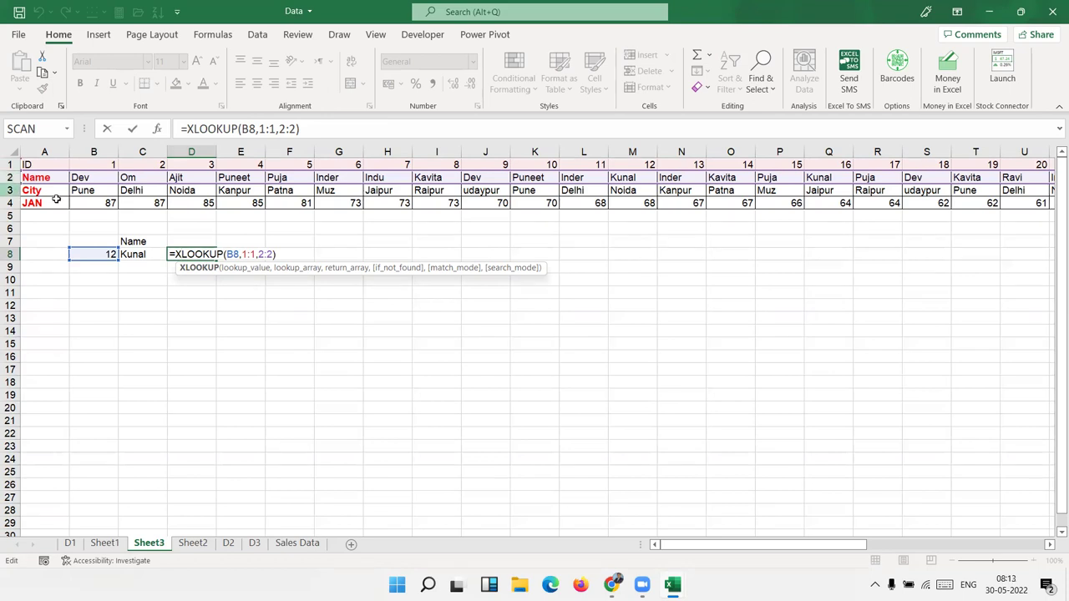
key(ctrl+Return)
double_click(133, 257)
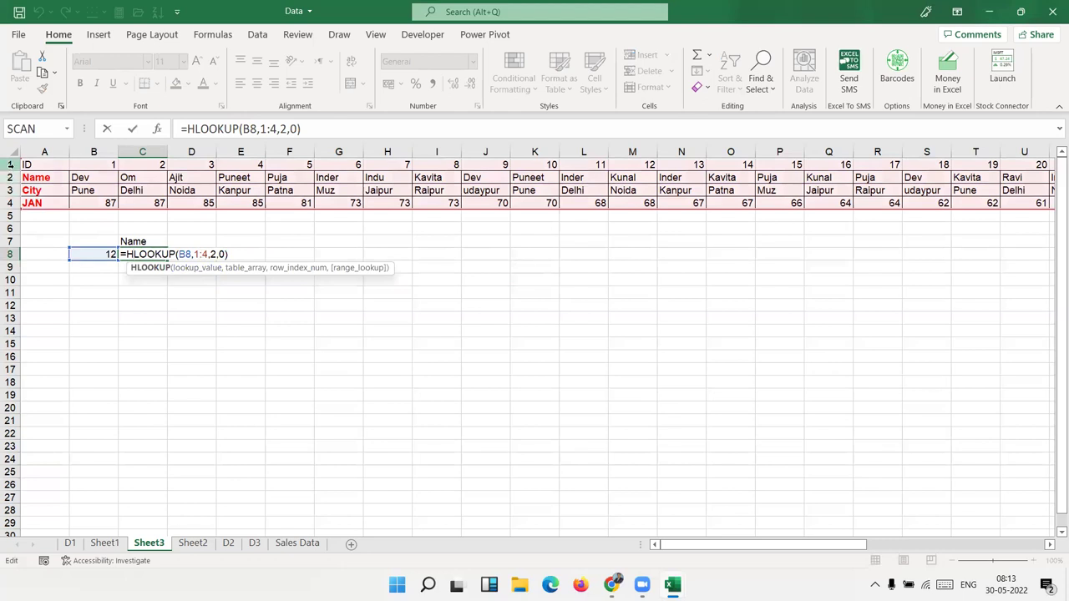
key(Escape)
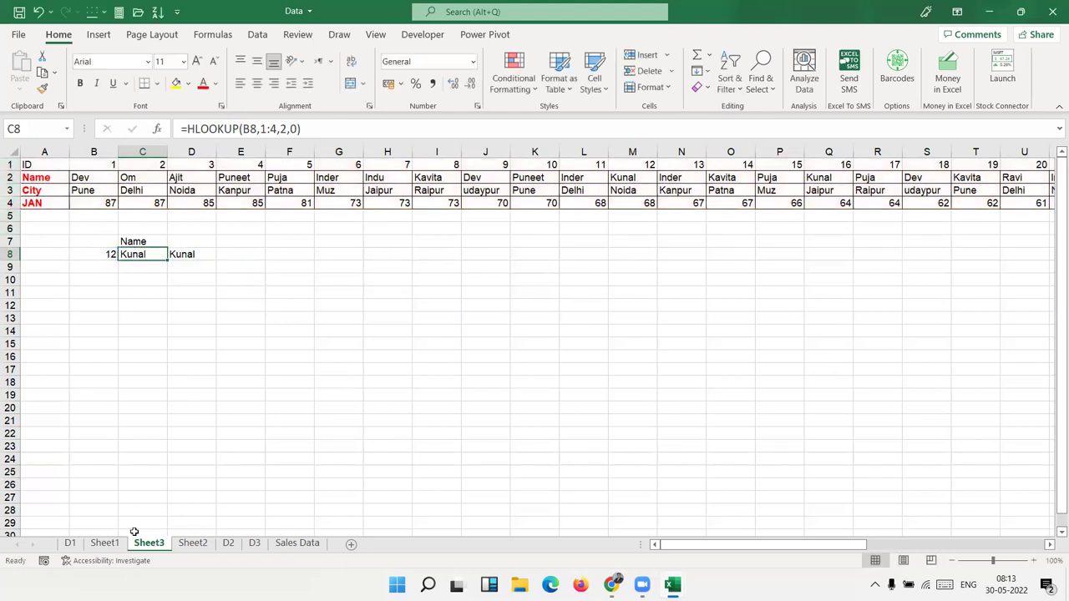
- On Sheet1, review I5's VLOOKUP and J9's XLOOKUP with its C1:C46 and B1:B46 ranges
click(104, 543)
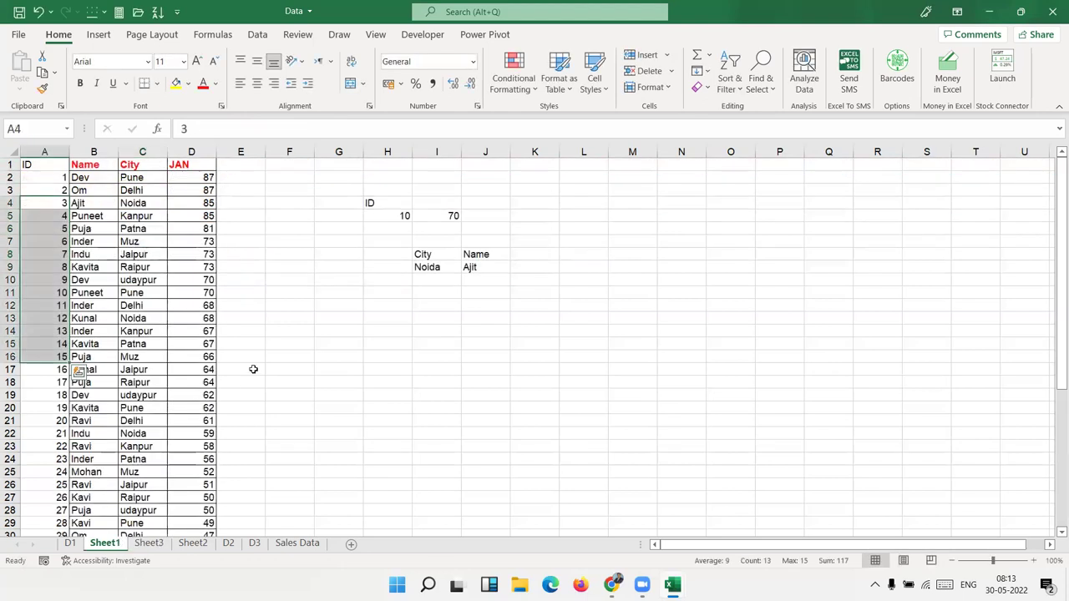
click(438, 217)
double_click(438, 217)
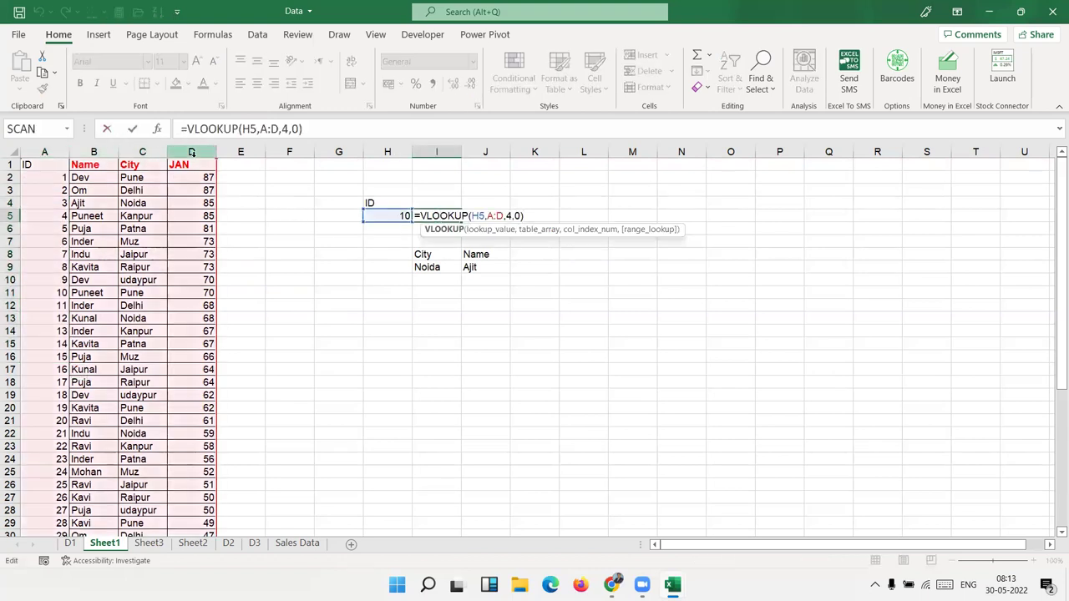
key(Escape)
double_click(486, 266)
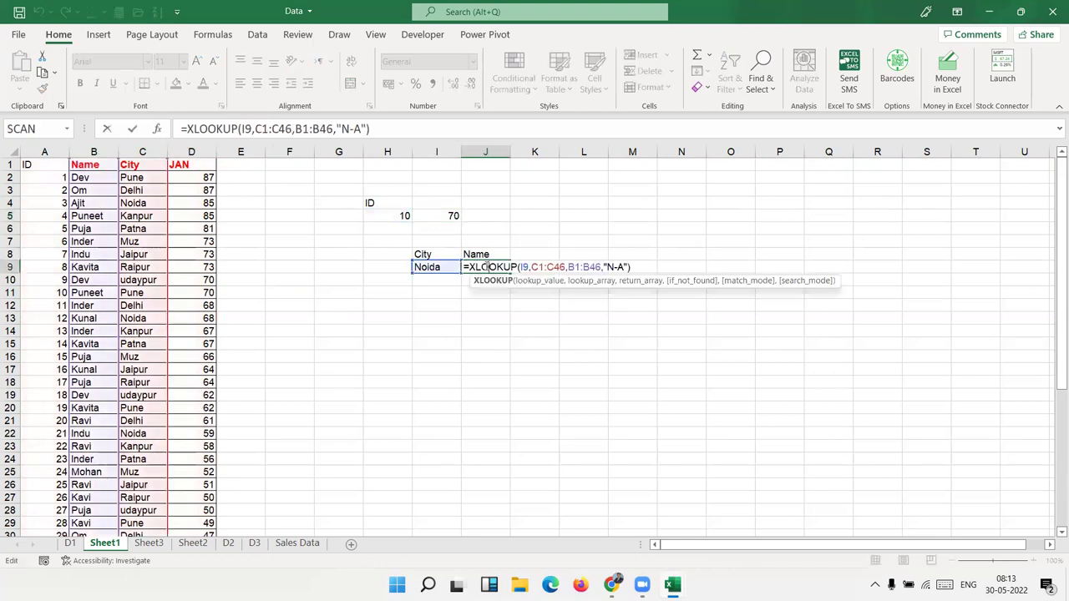
click(538, 267)
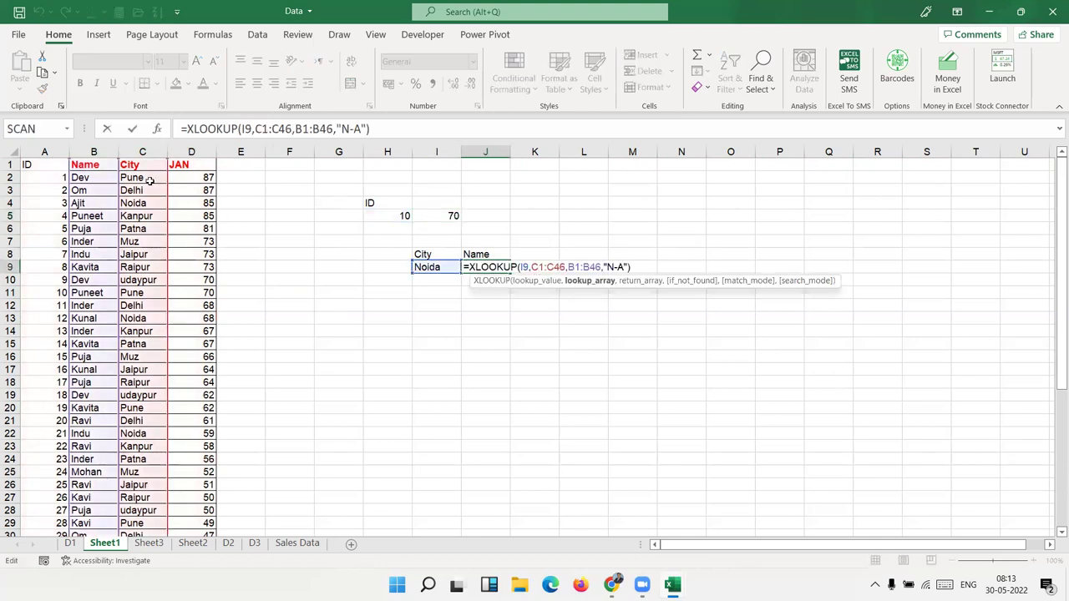
key(Right)
key(Right)
key(Right)
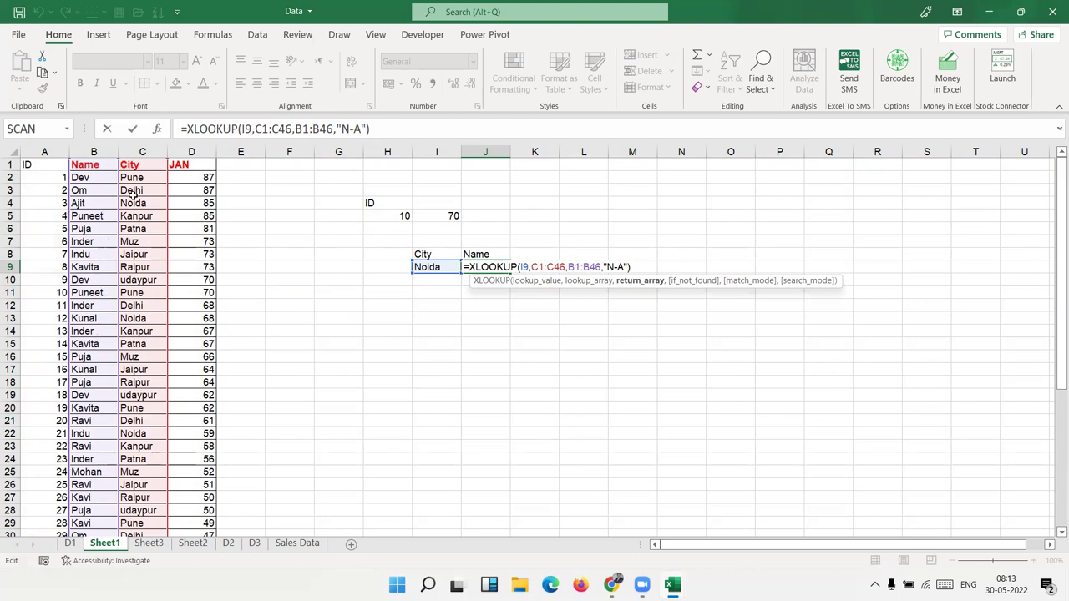
key(ctrl+Return)
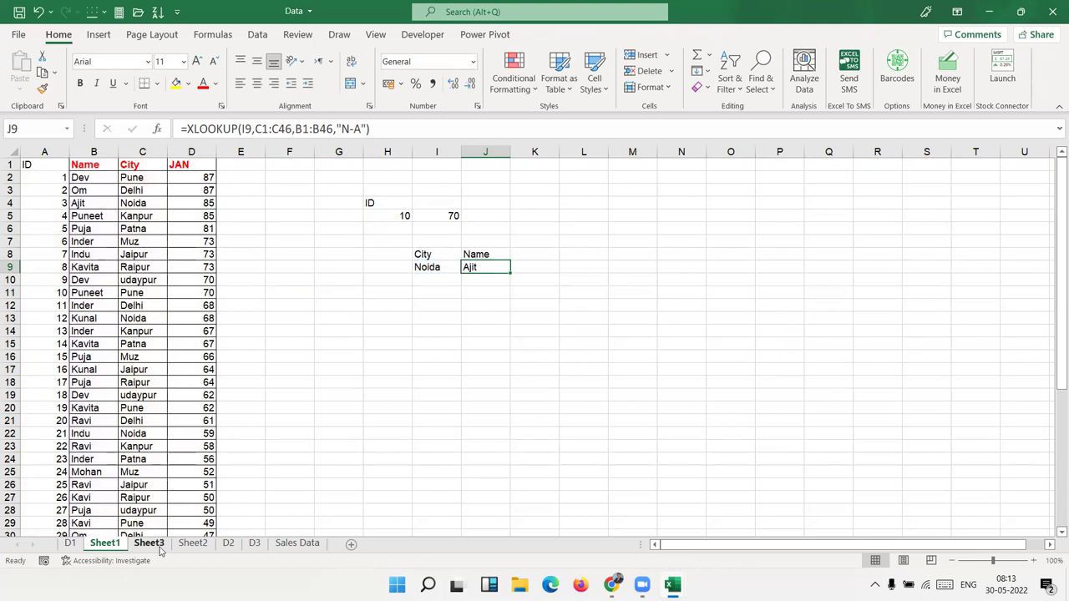
- Recheck D8's XLOOKUP still returning Kunal on Sheet3, then return through Sheet2 to Sheet1's D2
click(159, 549)
drag(171, 265, 182, 255)
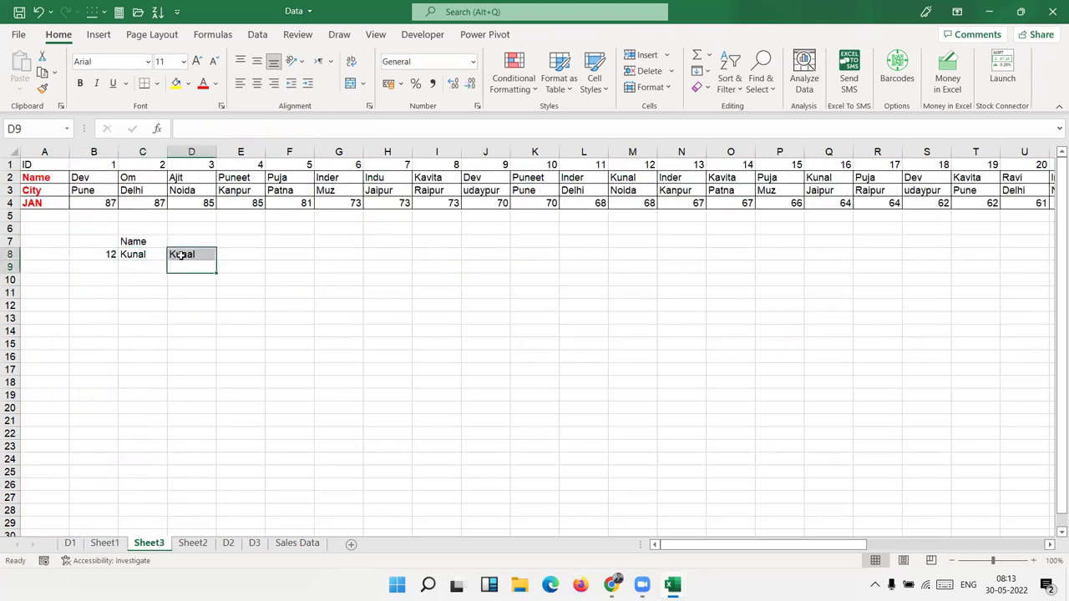
double_click(179, 255)
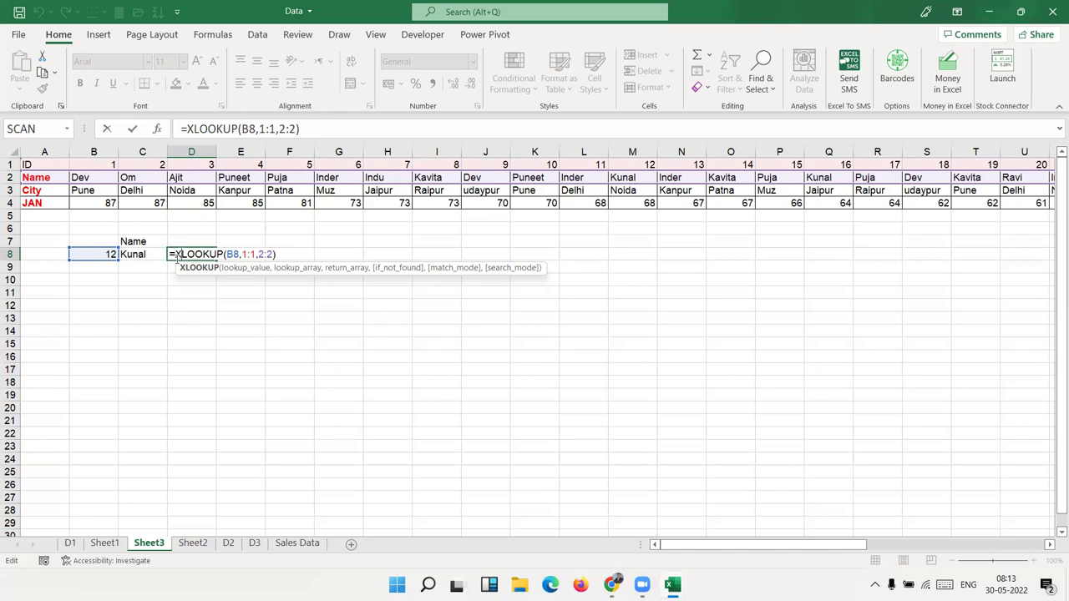
key(Return)
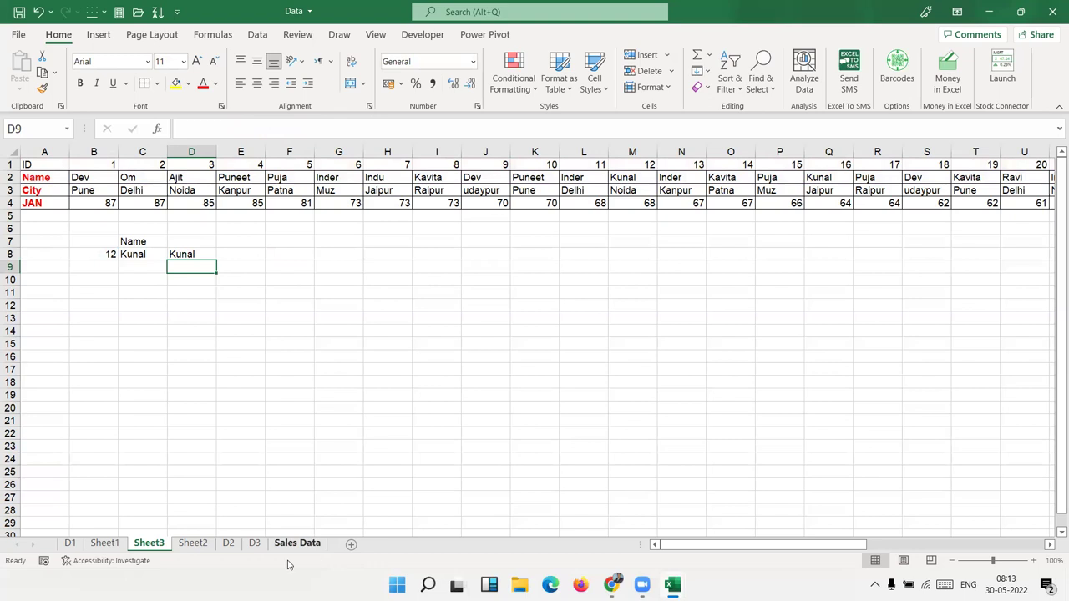
click(193, 544)
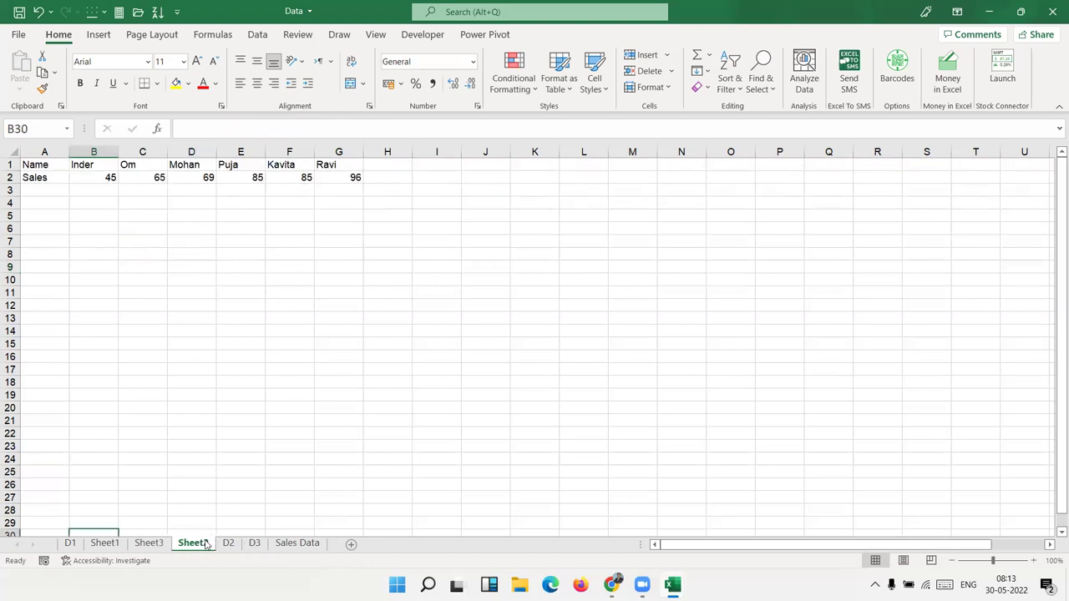
click(155, 543)
click(104, 544)
click(226, 184)
click(213, 184)
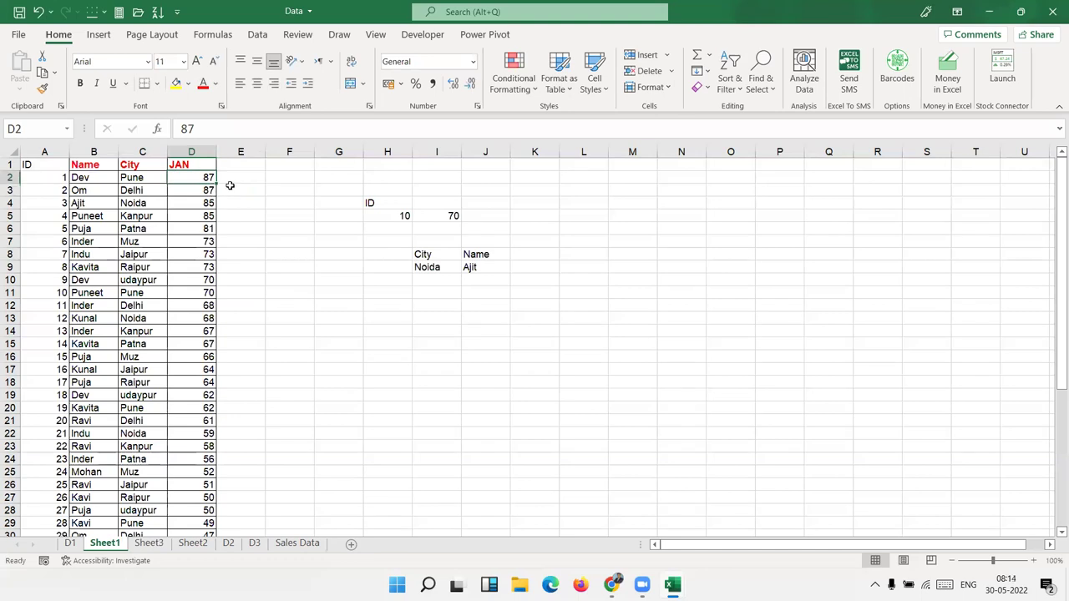
- Add the heading 'inc' in E1 and the bands 0-40 → 500 and 41-80 → 1000
click(239, 160)
text(inc)
click(406, 306)
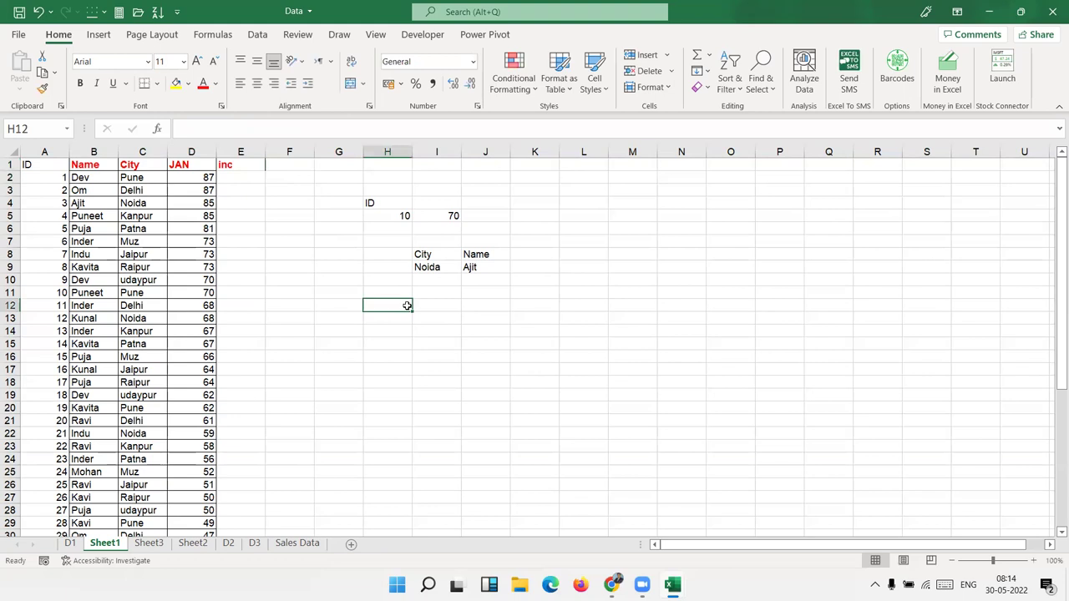
text(0-40)
key(Tab)
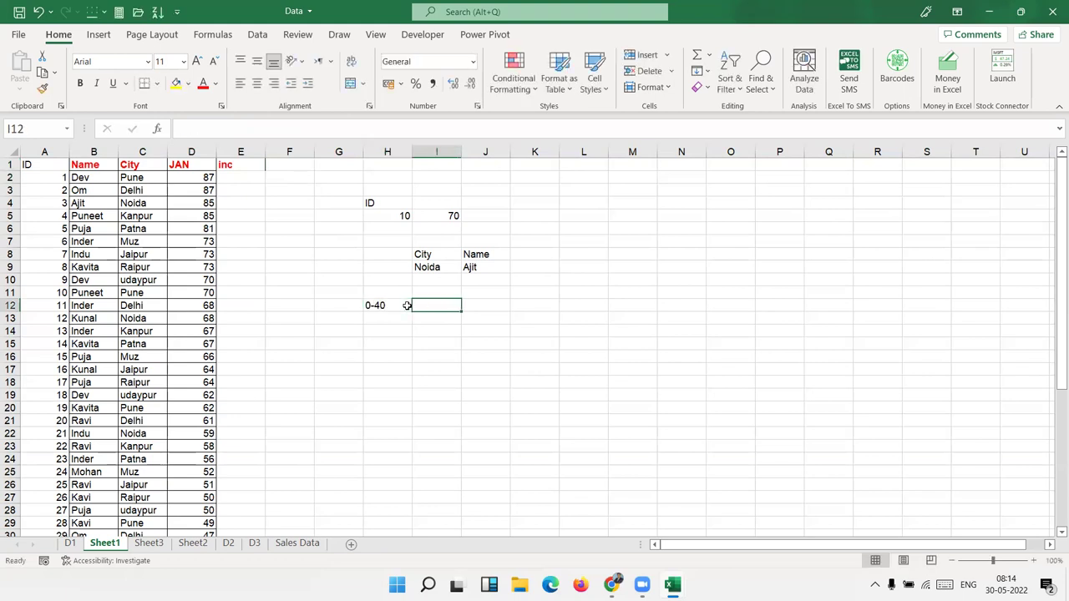
text(500)
key(Return)
text(41-800)
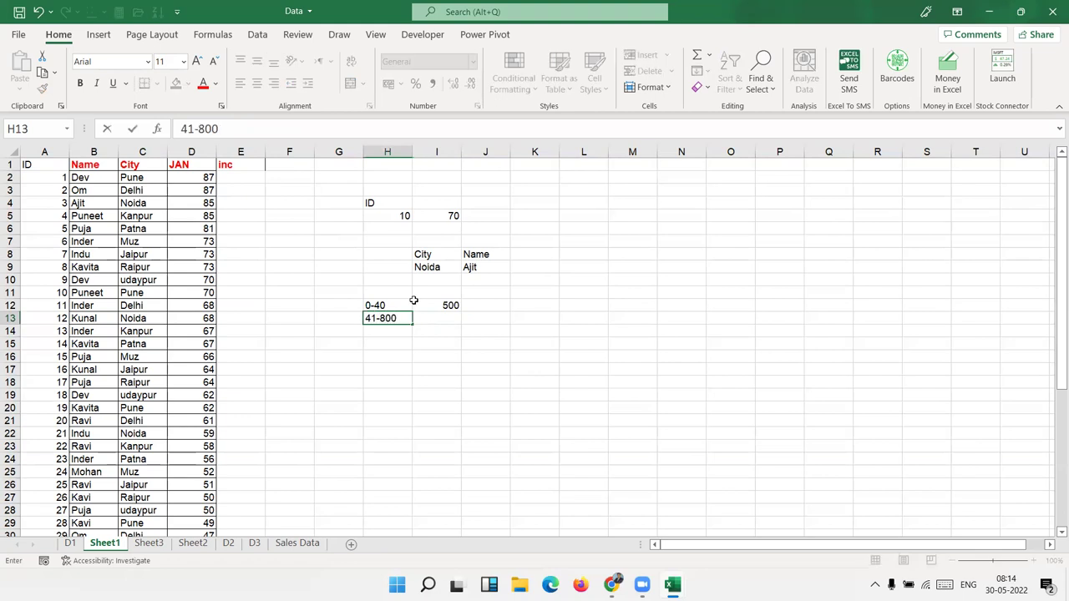
key(BackSpace)
key(Return)
key(Up)
key(Right)
text(1000)
key(Return)
- Add the bands 81-100 → 2000 and >100 → 5000 to the slab table
key(Left)
text(81-100)
key(Right)
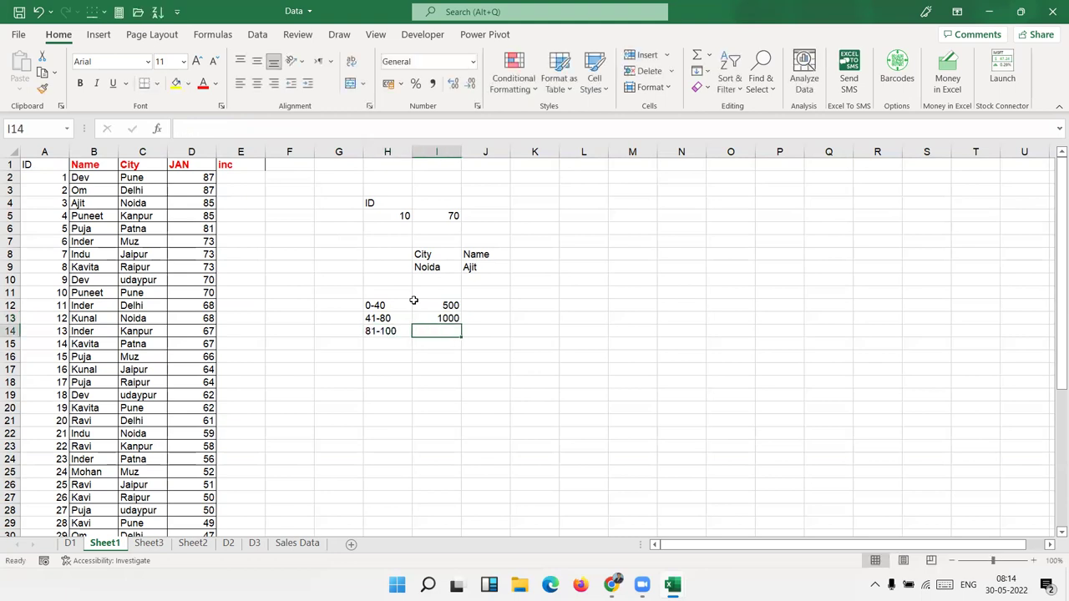
text(2000)
key(Return)
key(Left)
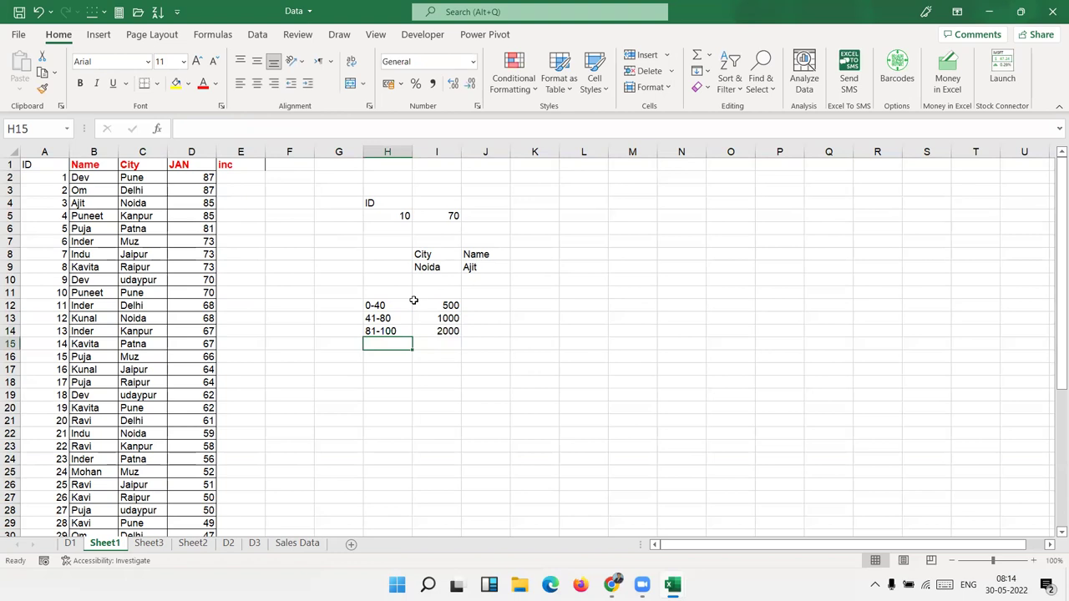
text(>100)
key(Right)
text(50000)
key(BackSpace)
key(ctrl+Return)
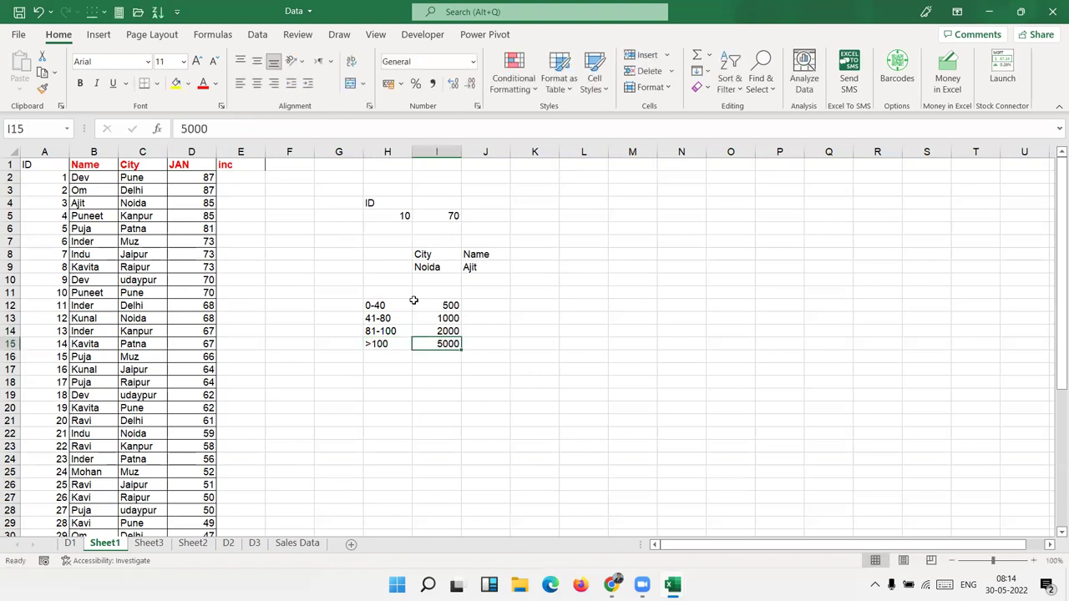
- Begin an =IF formula in E2, then abandon it
click(240, 174)
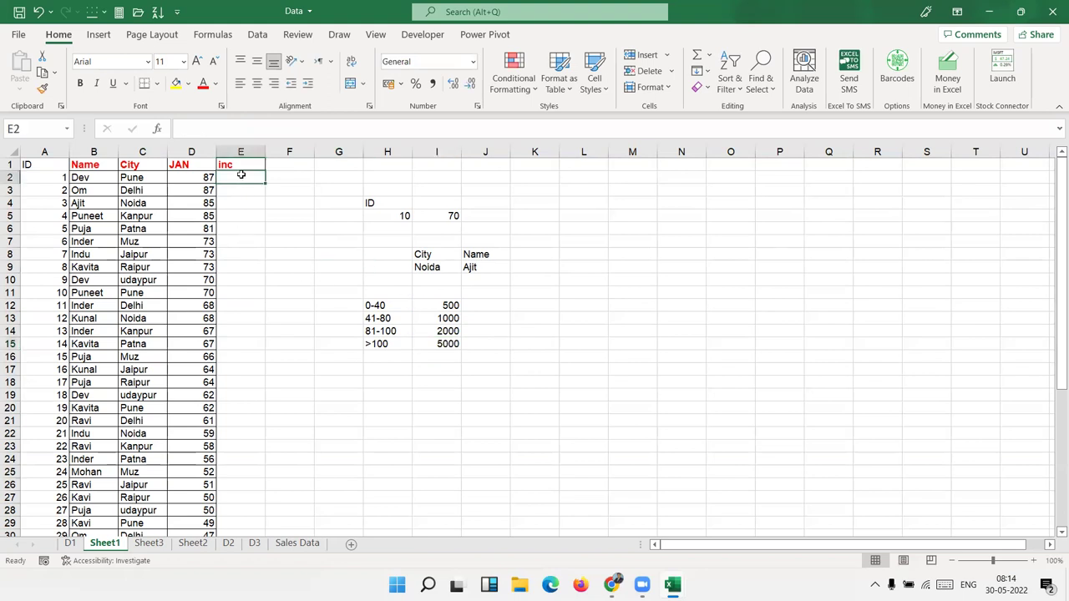
text(=if)
key(Tab)
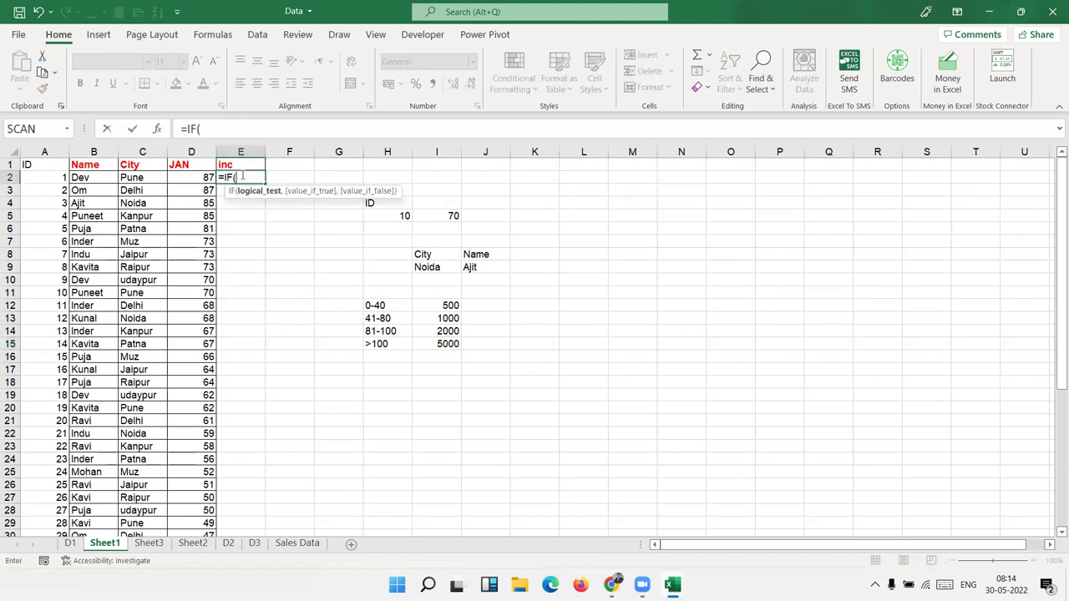
key(Escape)
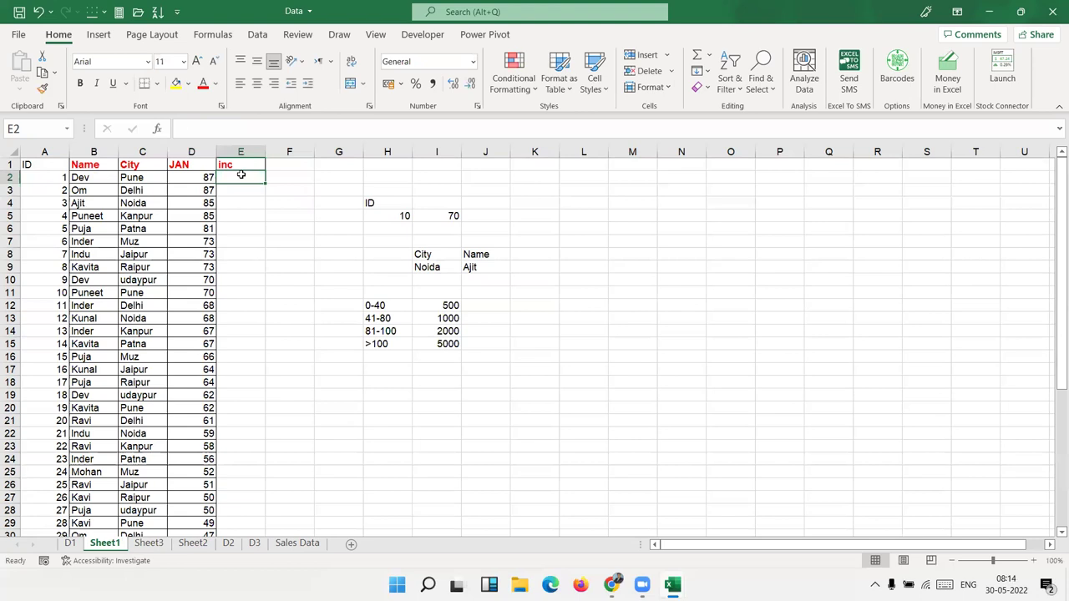
- Enter the lower limits 0, 41, 81 and 101 in H17:H20
click(373, 371)
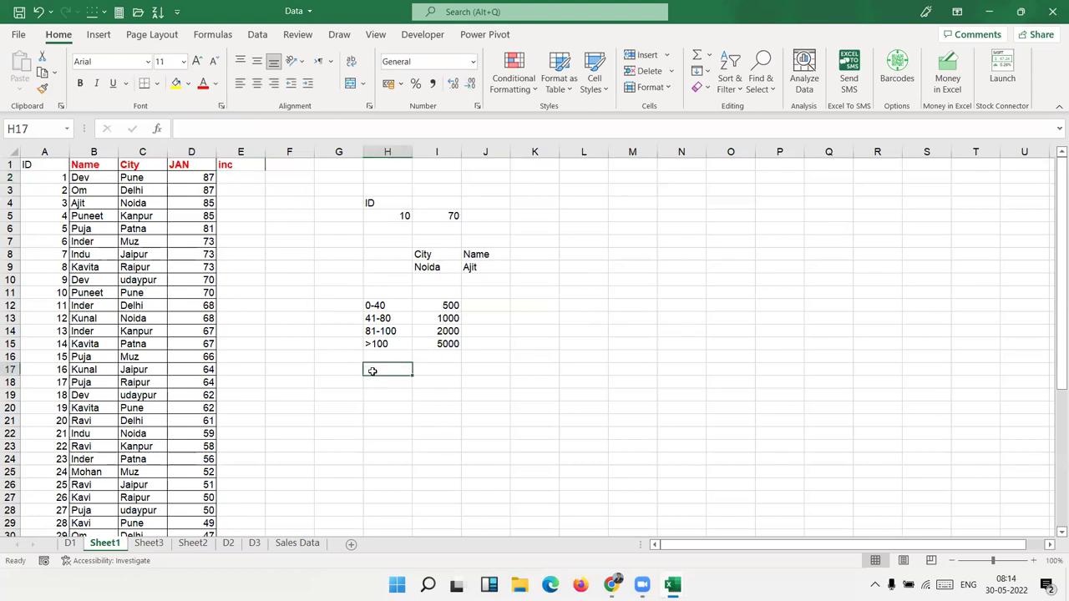
text(0)
key(Return)
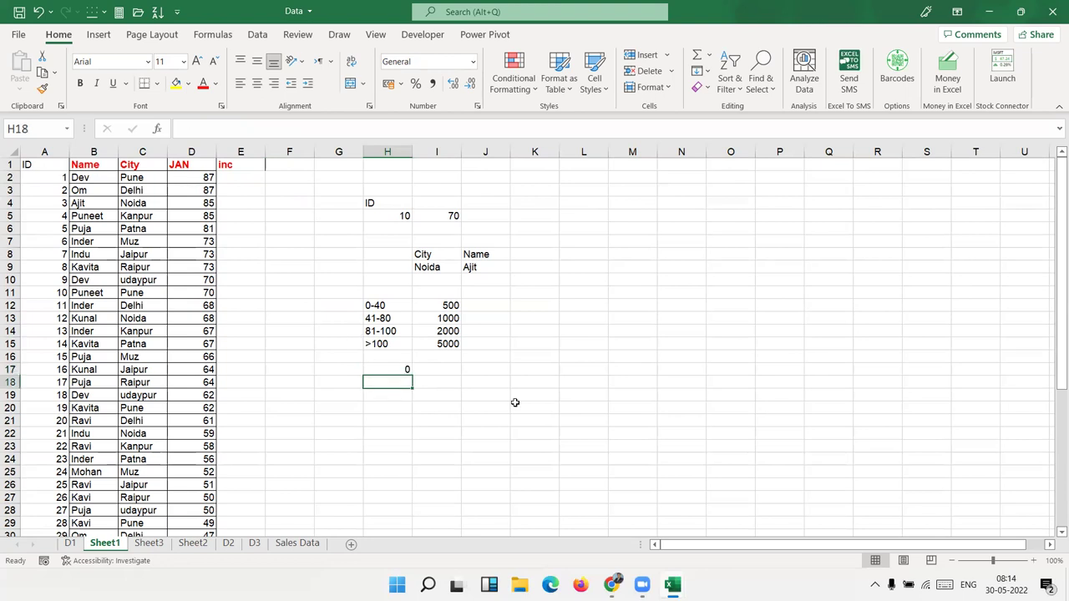
text(41)
key(Return)
text(81)
key(Return)
text(101)
key(Return)
- Copy the increments 500, 1000, 2000, 5000 from I12:I15 into I17:I20
click(514, 402)
key(ctrl+Up)
key(Down)
key(Down)
key(Down)
key(Left)
key(ctrl+shift+Down)
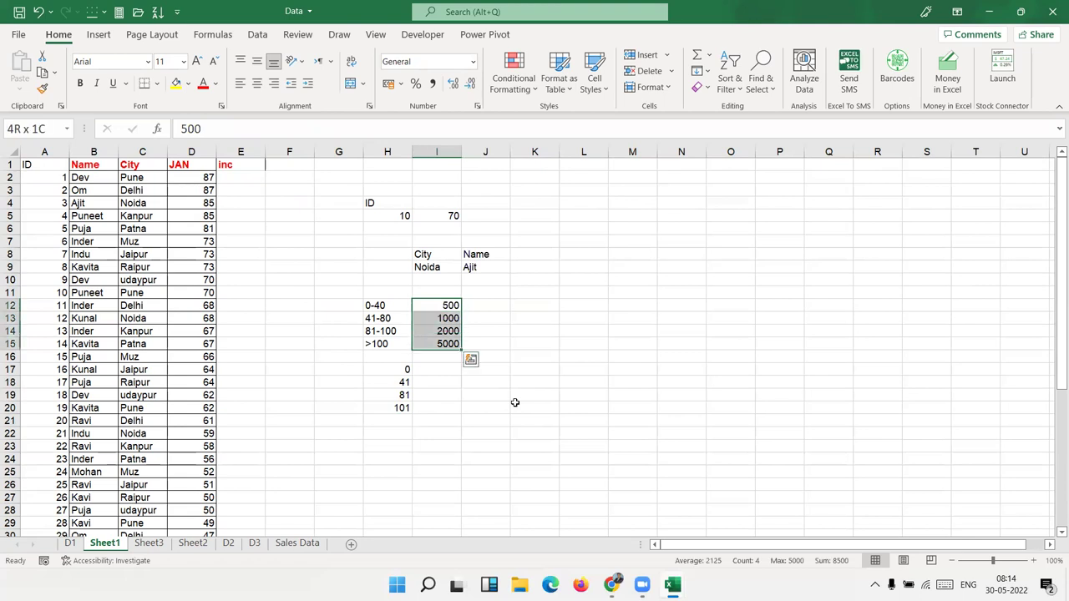
key(ctrl+c)
- Start a VLOOKUP in E2 using the JAN score in D2 as the lookup value
key(Down)
key(Down)
key(Down)
key(Down)
key(Down)
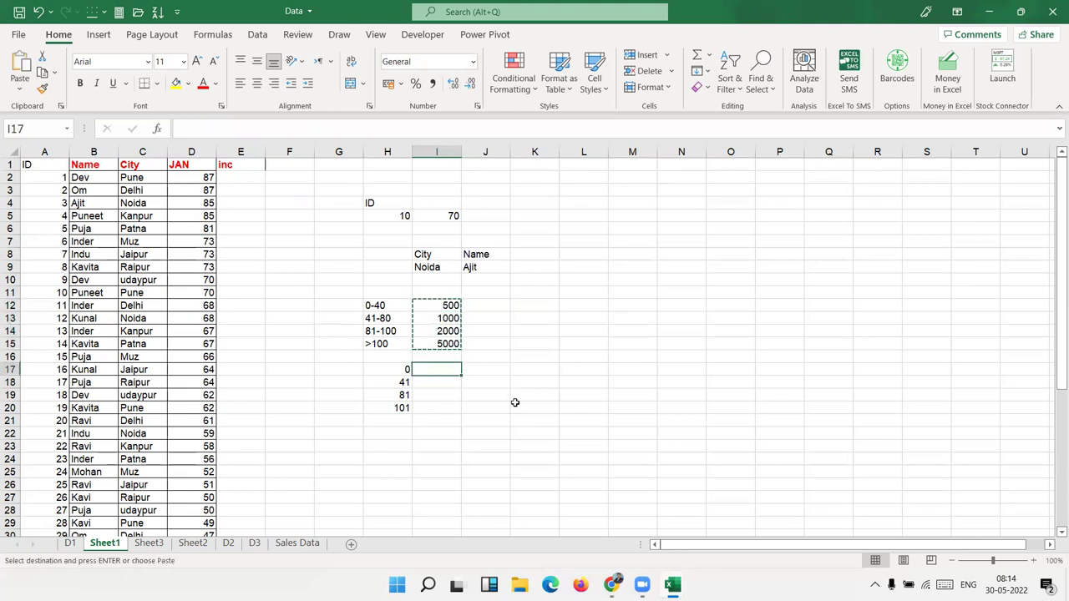
key(ctrl+v)
key(Escape)
key(Left)
key(Left)
key(Left)
key(Left)
key(Left)
key(ctrl+Up)
key(Right)
key(Down)
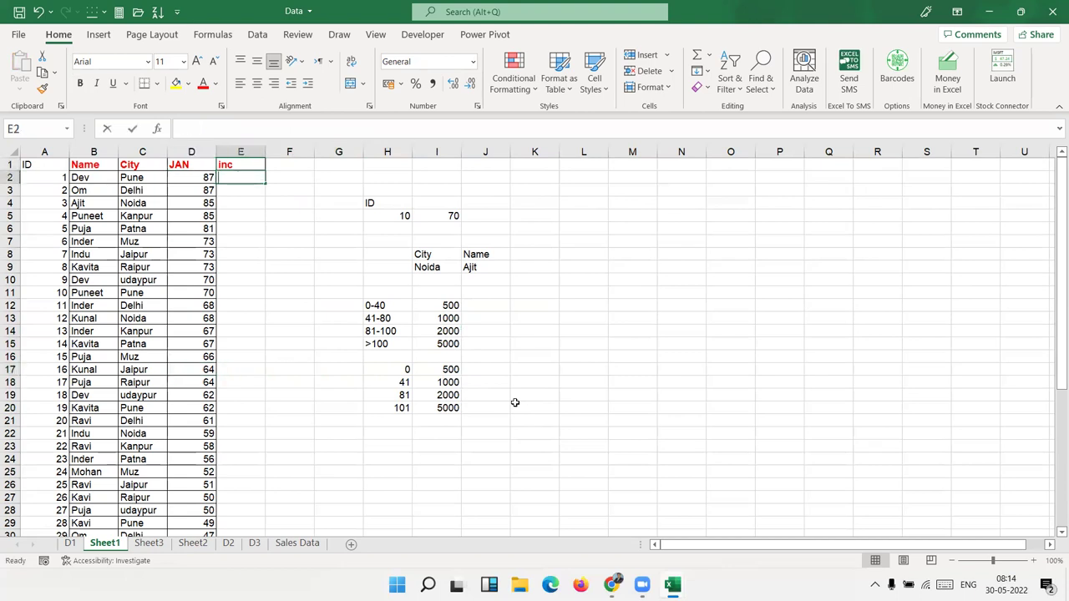
text(=vl)
key(Tab)
key(Left)
- Finish E2 as =VLOOKUP(D2,H17:I20,2,TRUE), returning 2000, and highlight the 81–101 band
text(,)
drag(389, 375, 434, 408)
text(,2)
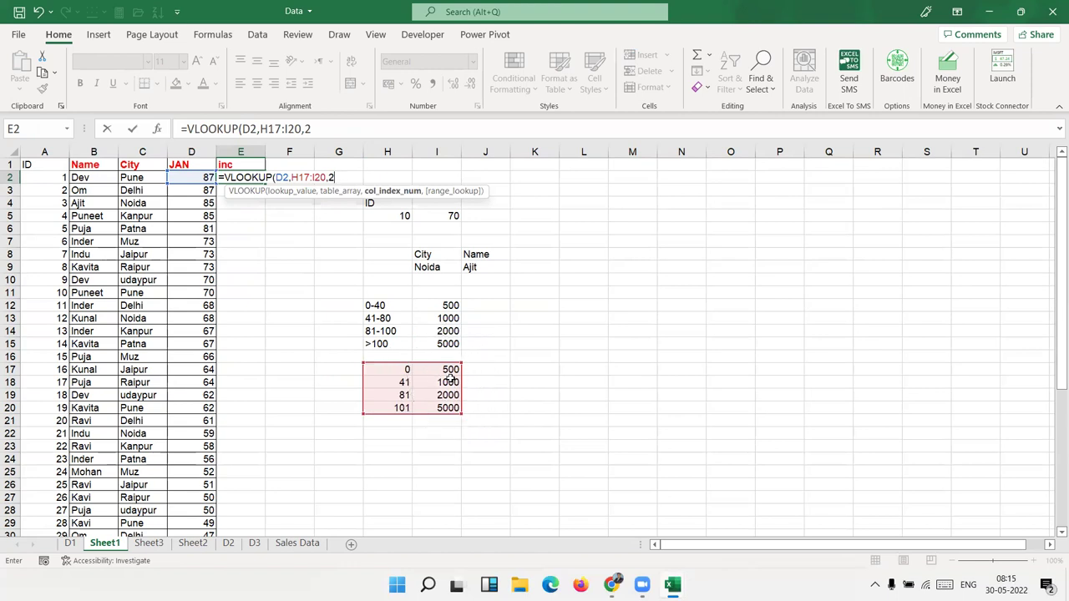
text(,)
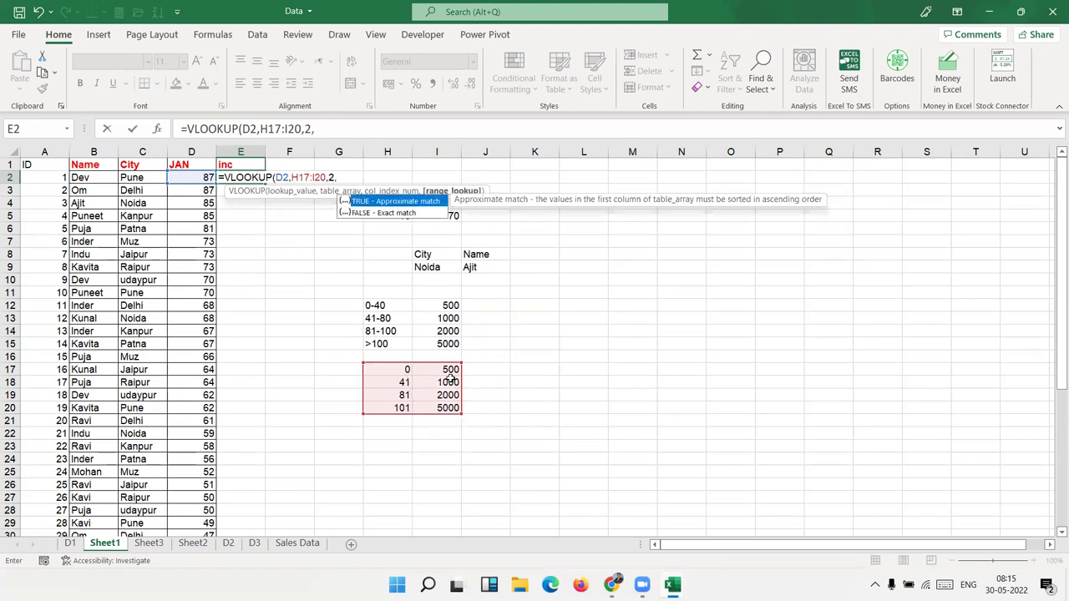
key(Down)
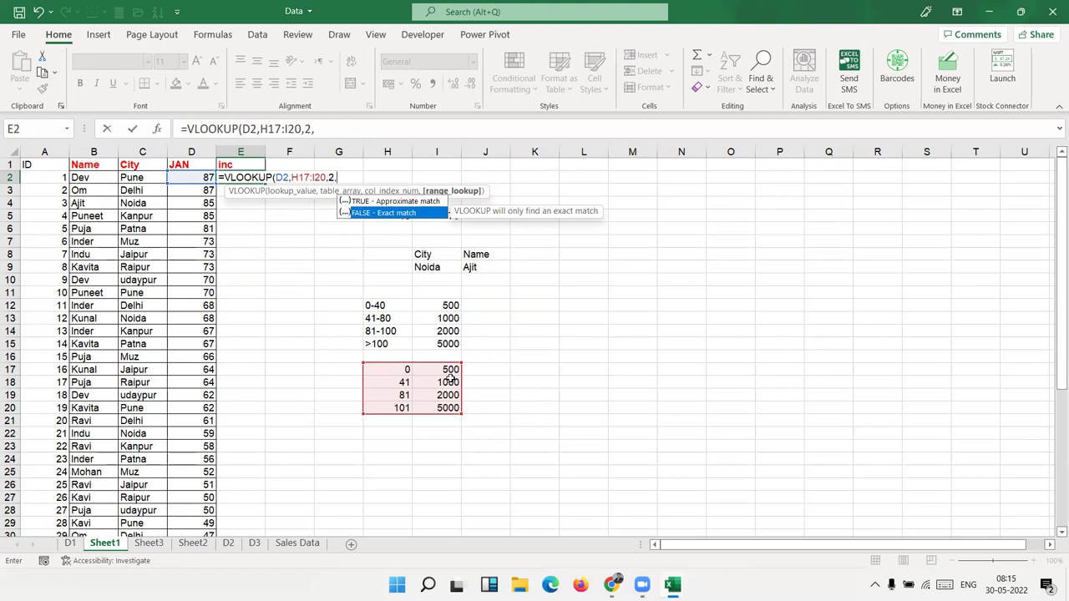
key(Up)
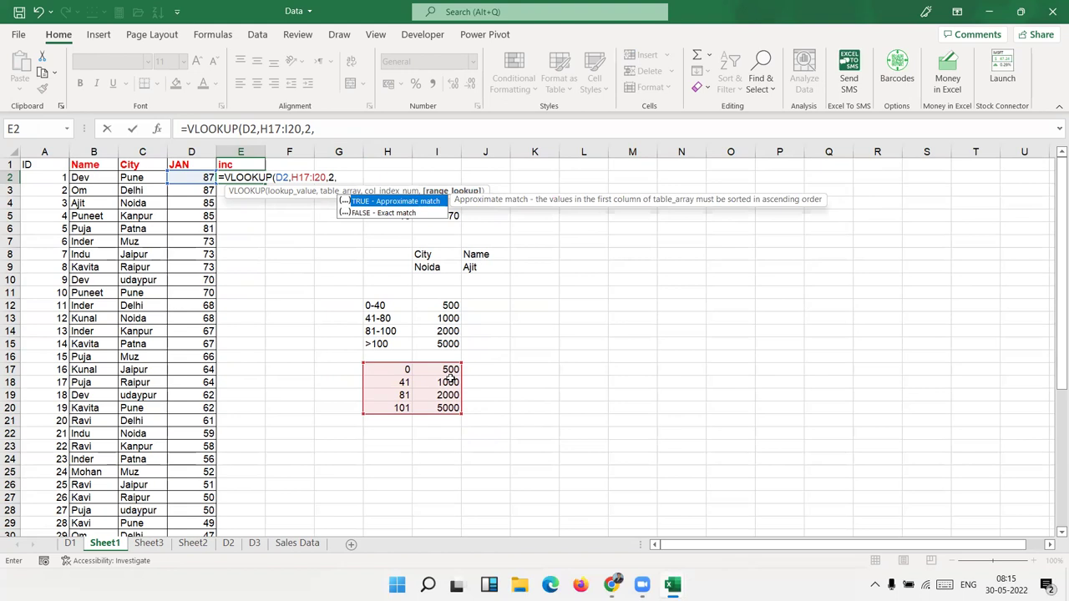
key(Tab)
text())
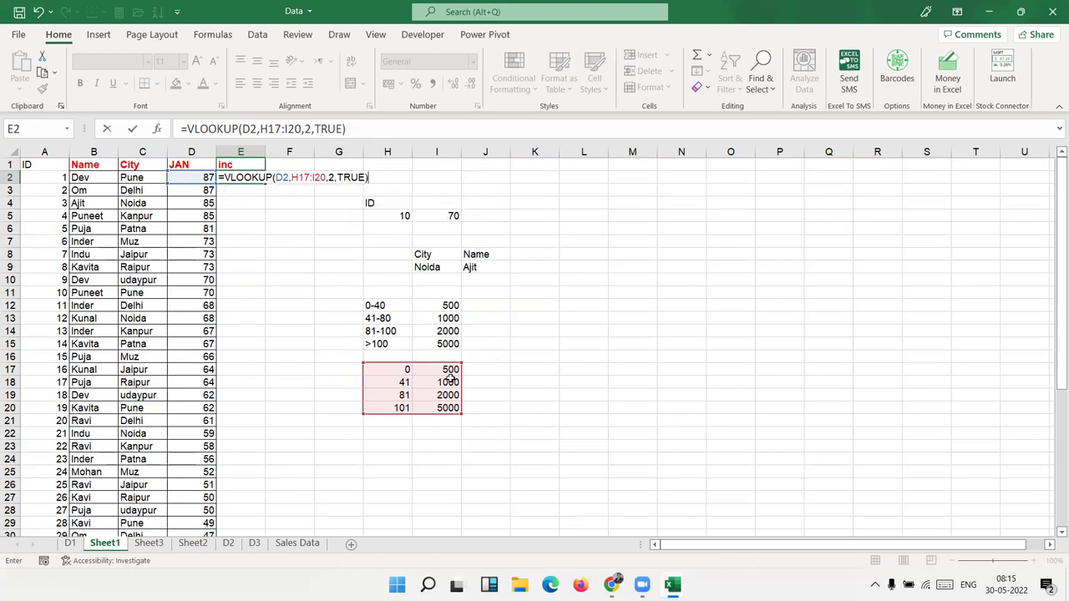
key(Return)
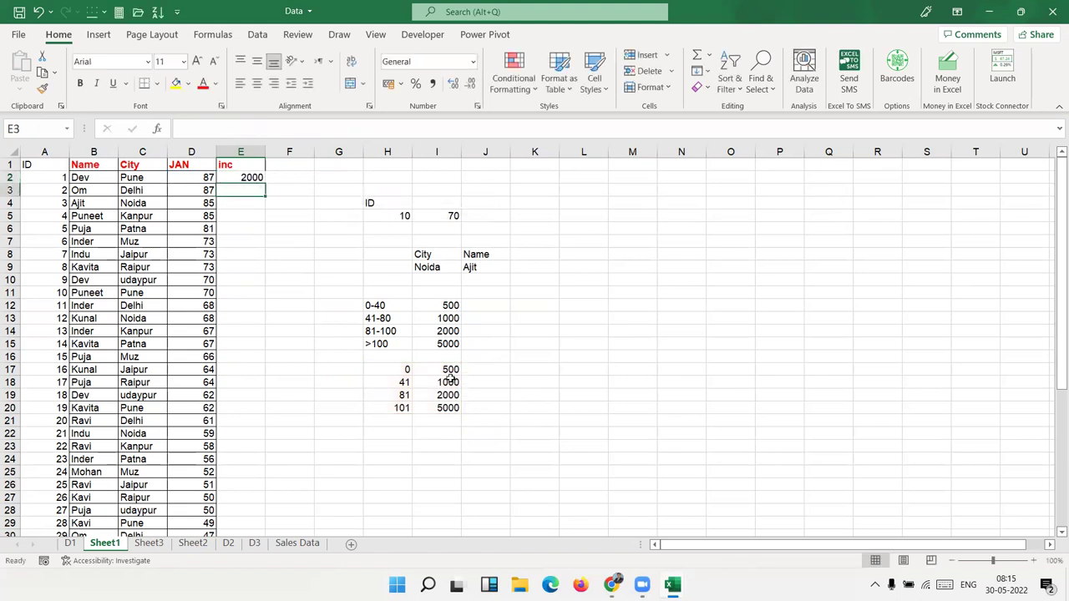
key(Up)
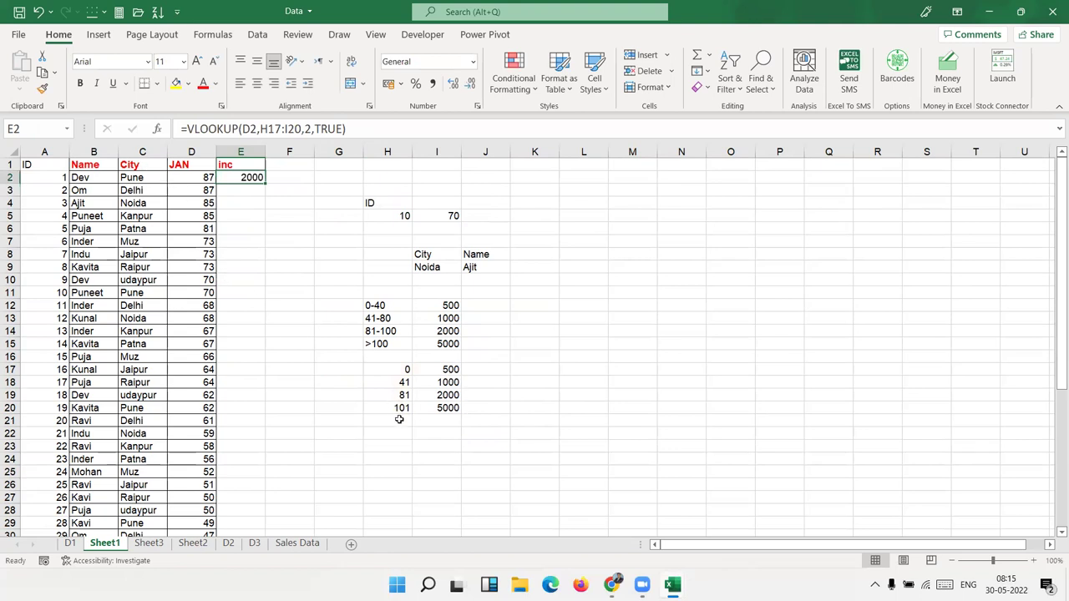
drag(399, 409, 402, 396)
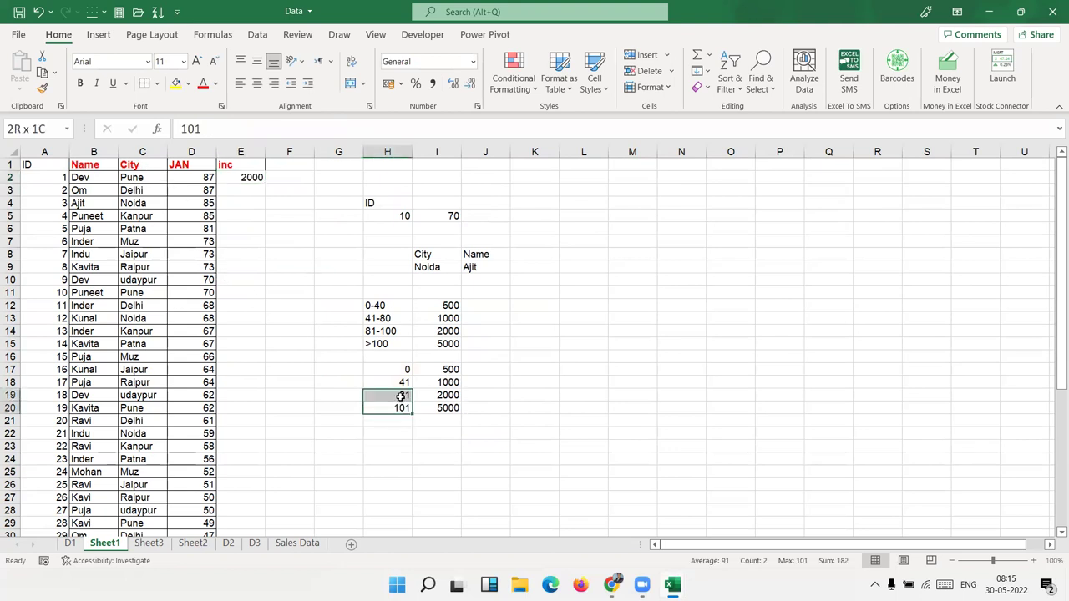
click(451, 394)
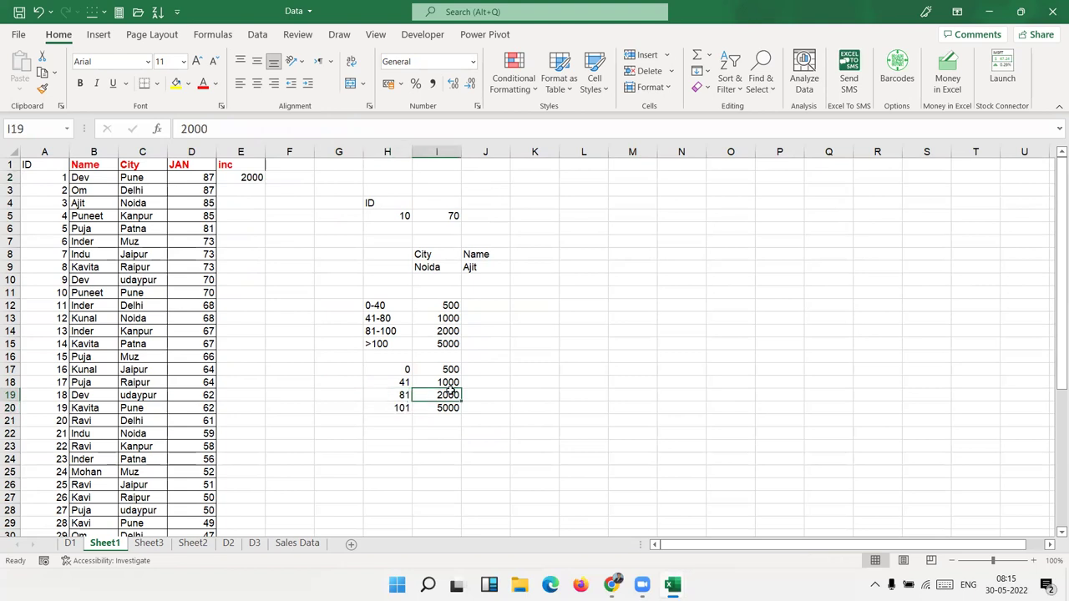
- Enter a LOOKUP in E3 mapping D3 against the lower limits to the increments, giving 2000
double_click(242, 178)
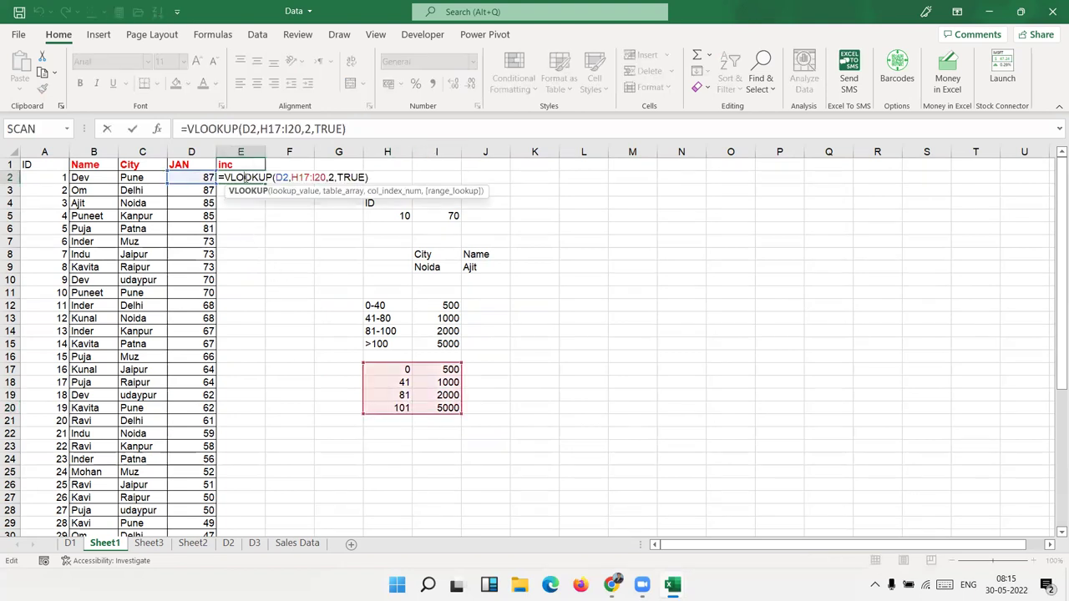
key(ctrl+Return)
click(232, 193)
text(=)
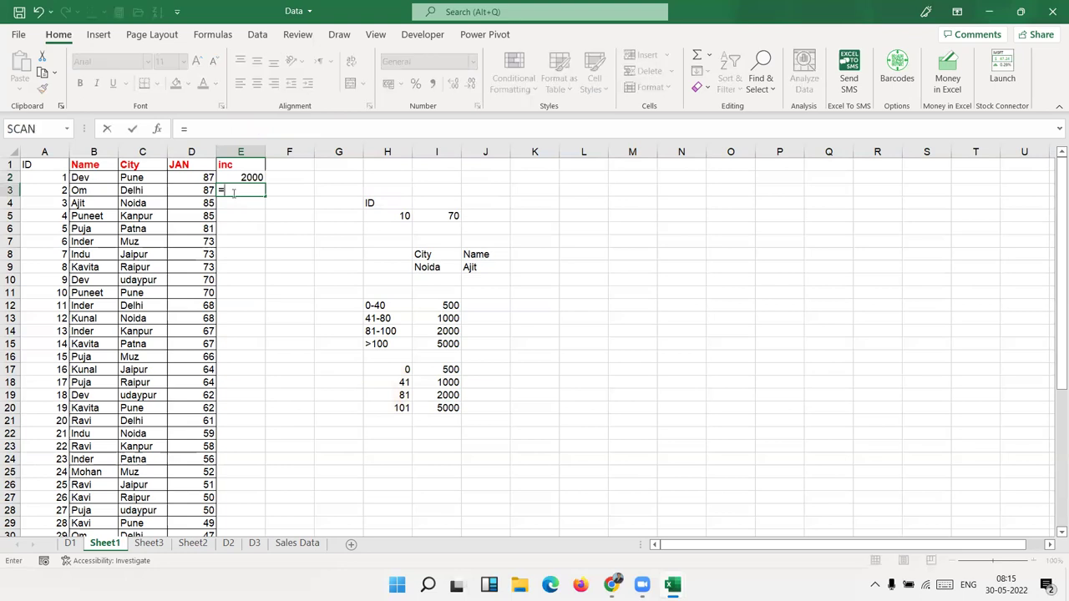
text(look)
key(Tab)
key(Left)
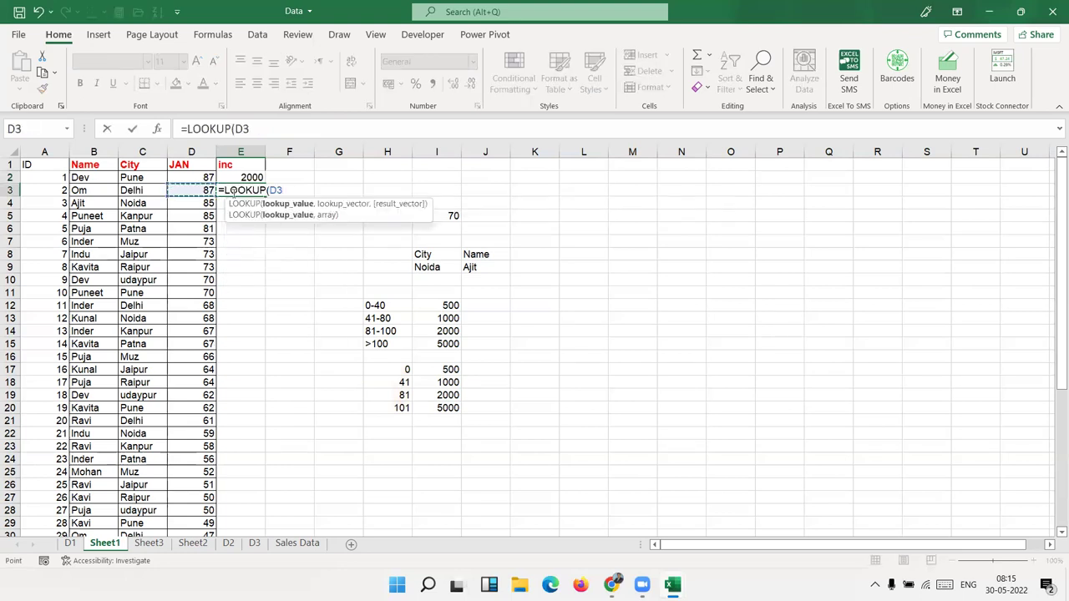
text(,)
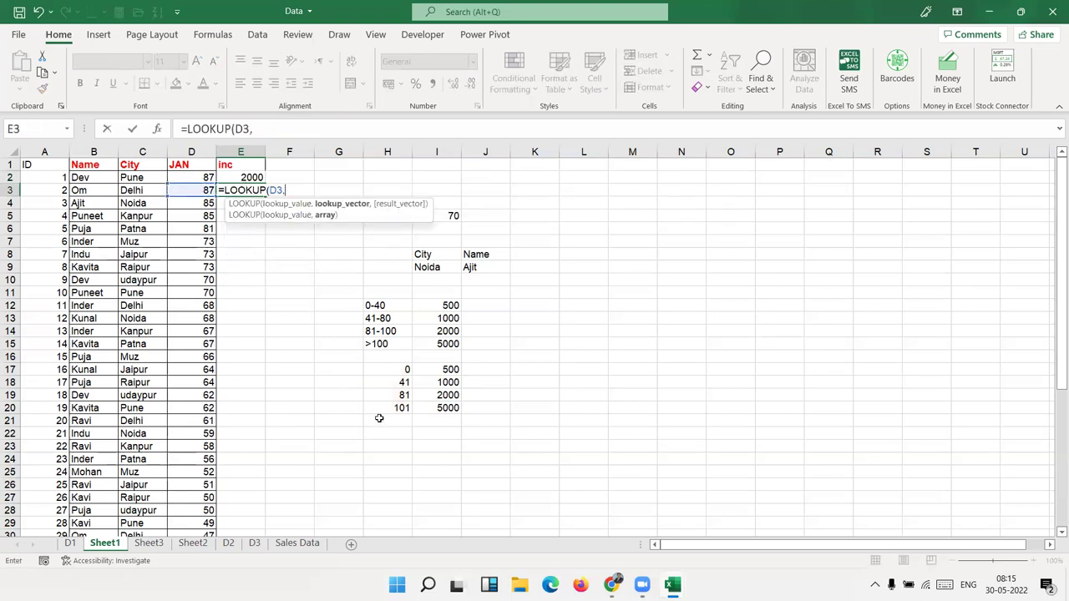
drag(386, 371, 394, 409)
text(,)
drag(448, 370, 448, 409)
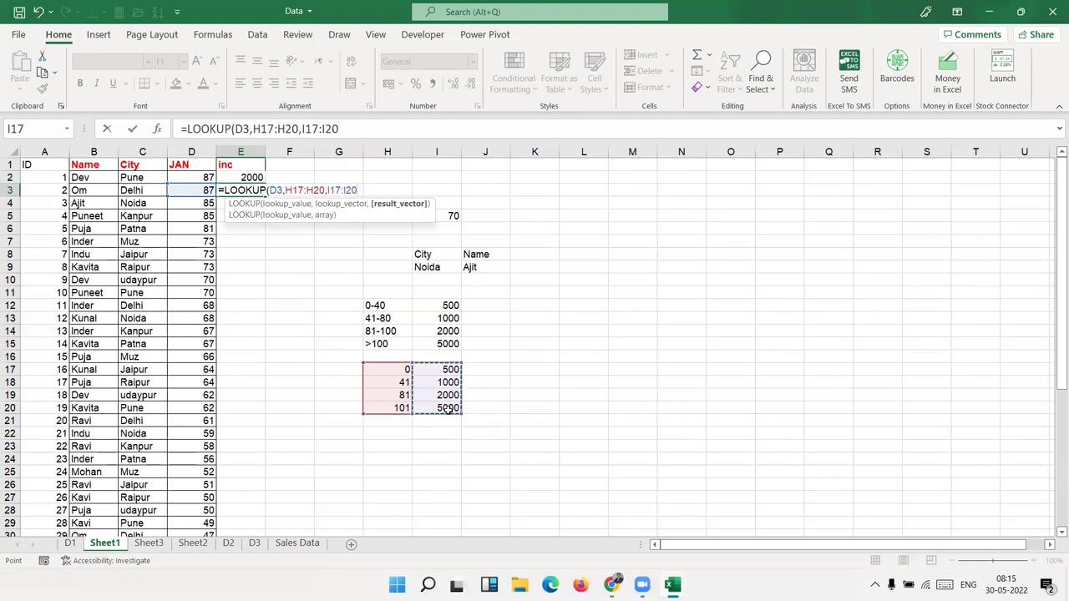
key(Return)
- Enter a LOOKUP in E4 for D4 with inline arrays {0,41,81,101} and the increments
key(Up)
key(Down)
text(=loo)
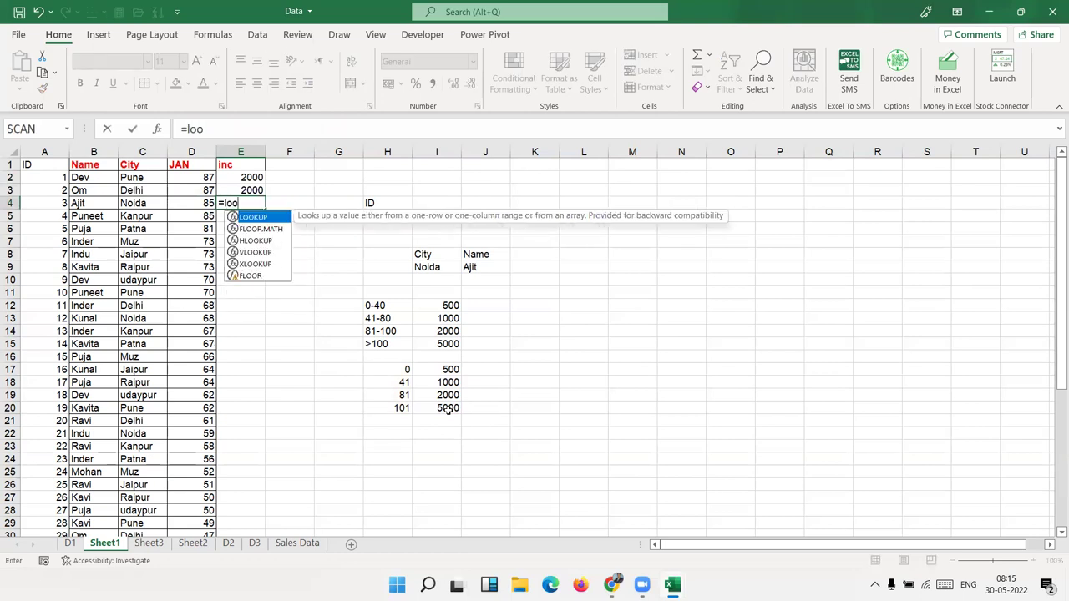
key(Tab)
key(Left)
text(,)
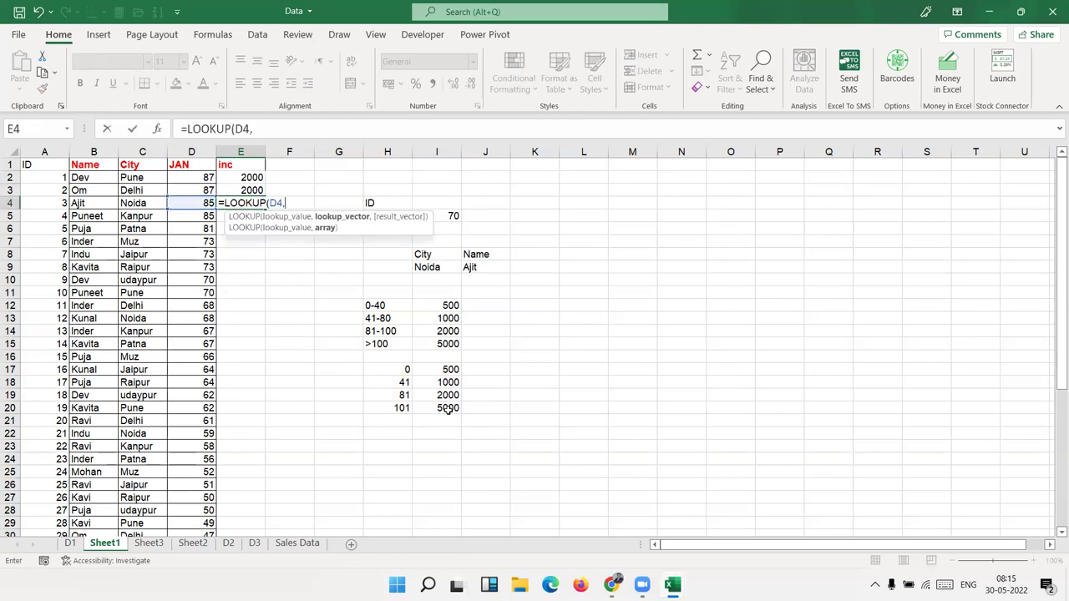
text({0)
text(,41,81,101})
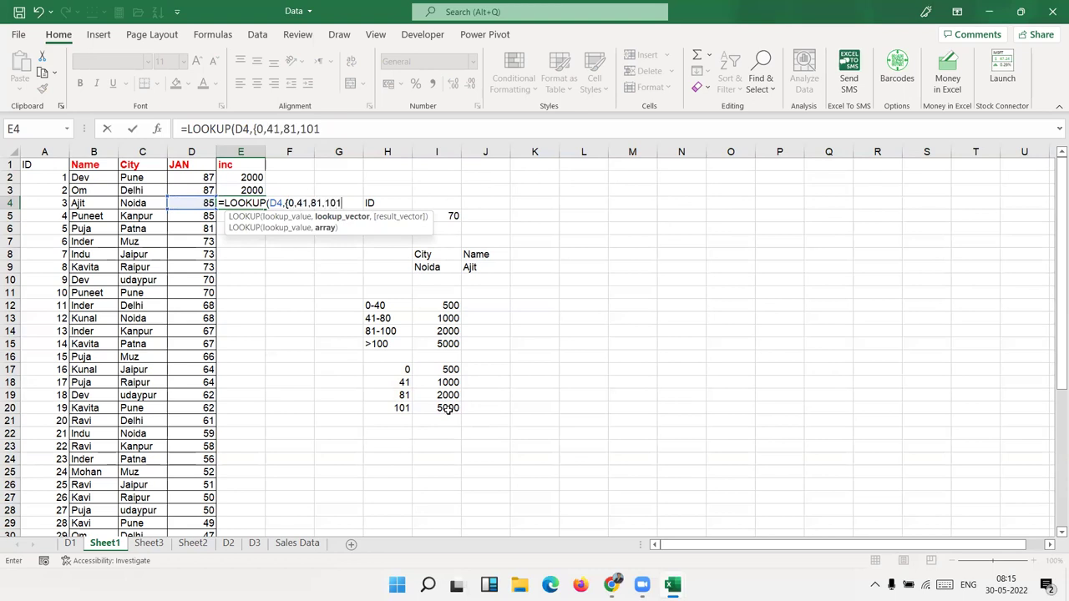
text(,{)
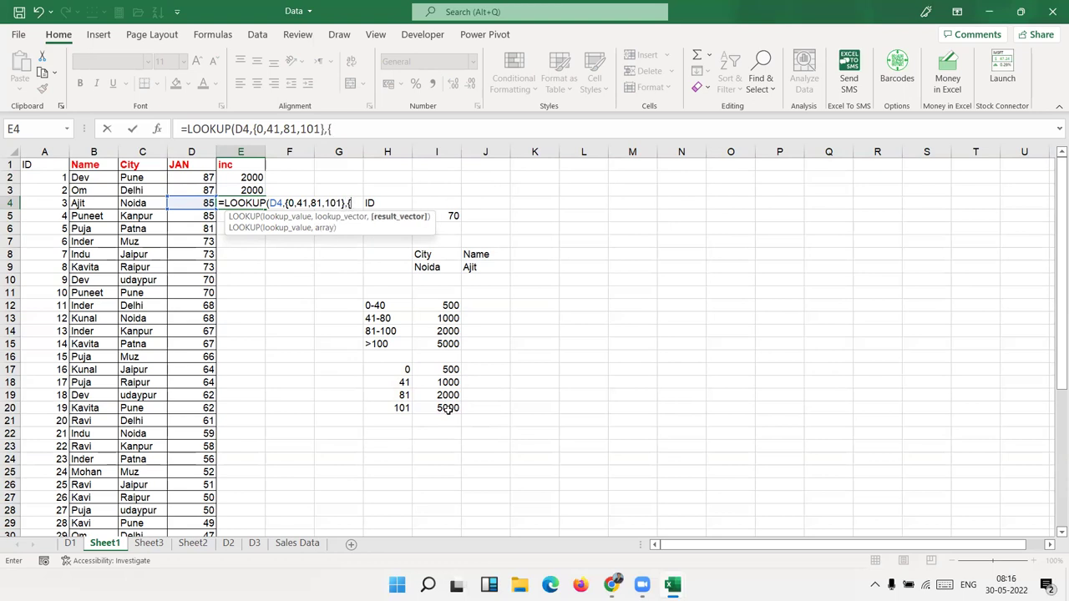
text(500.1000.2000.5000)
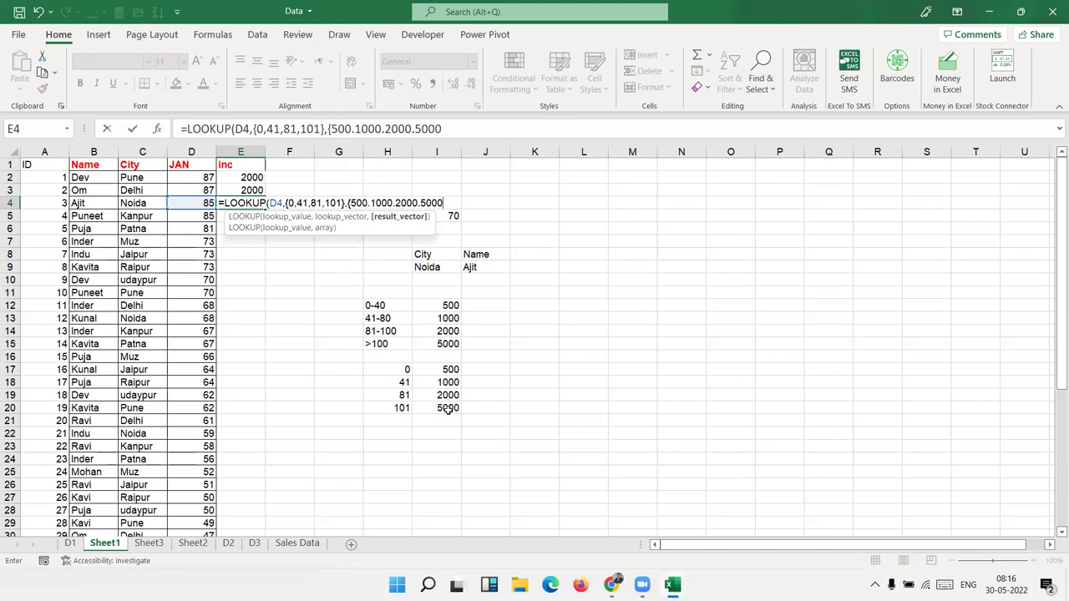
key(Return)
key(Return)
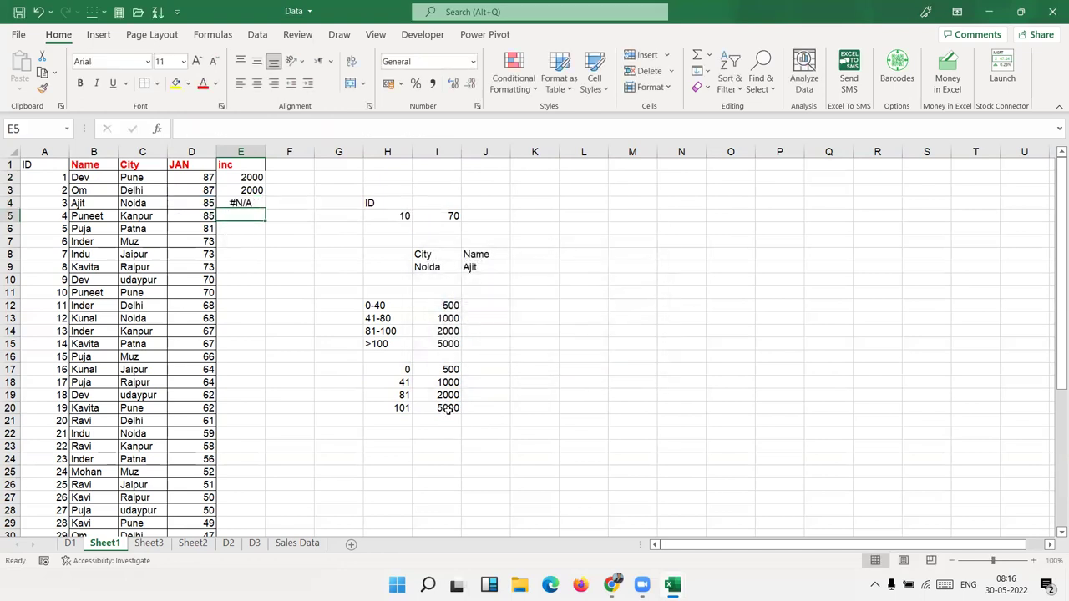
- Fix E4's result array separators to read {500,1000,2000,5000} in the formula bar
click(352, 129)
text(.)
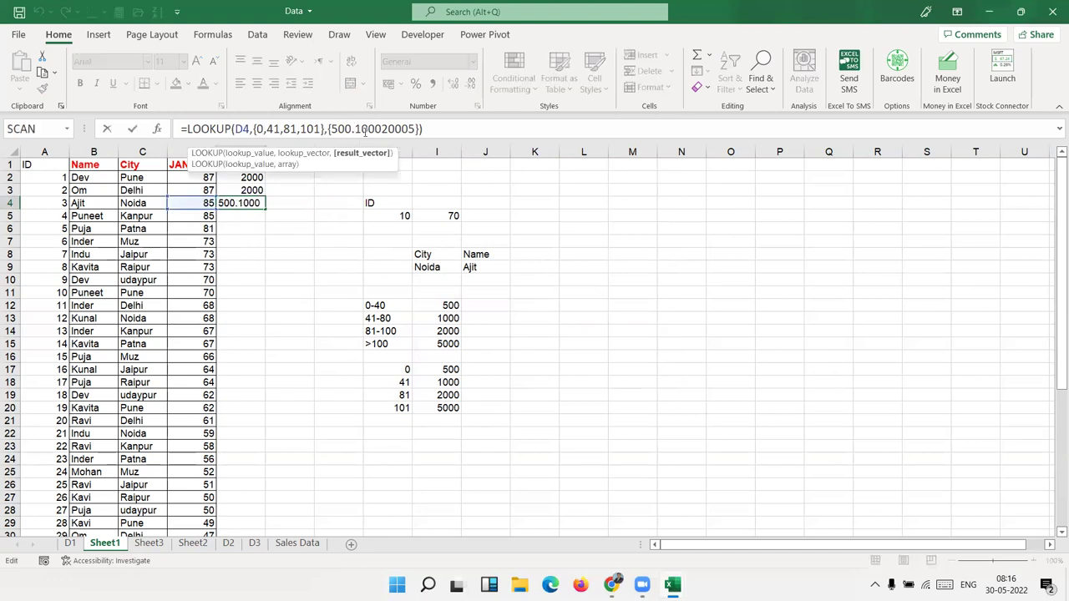
key(BackSpace)
text(,{0,41)
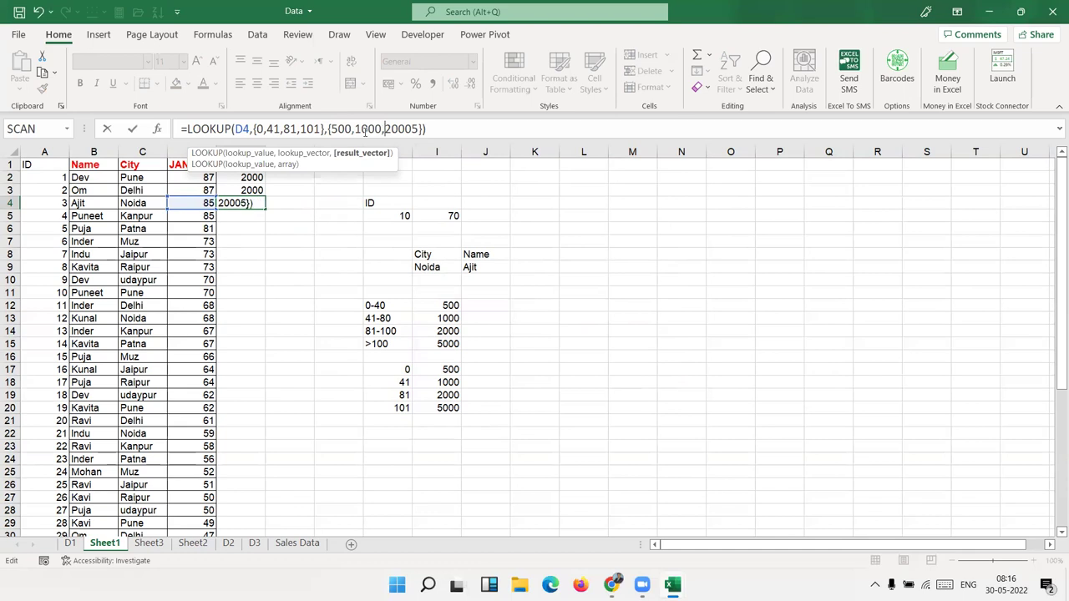
text(,)
key(Right)
text(000)
key(ctrl+Return)
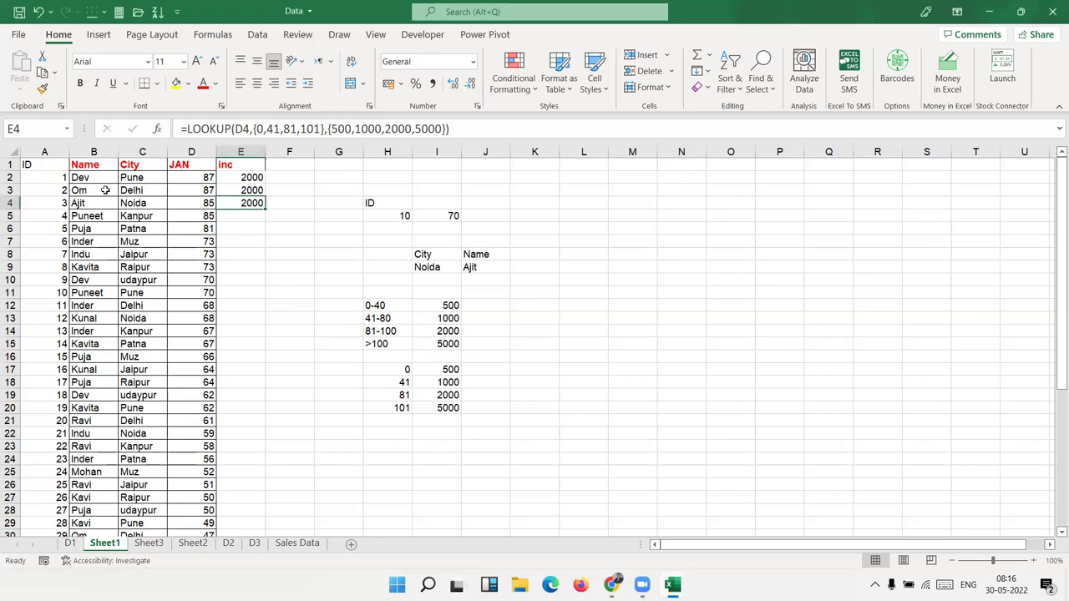
- Copy the Name, City, JAN table from B1:D46 into a new sheet at A1
click(89, 168)
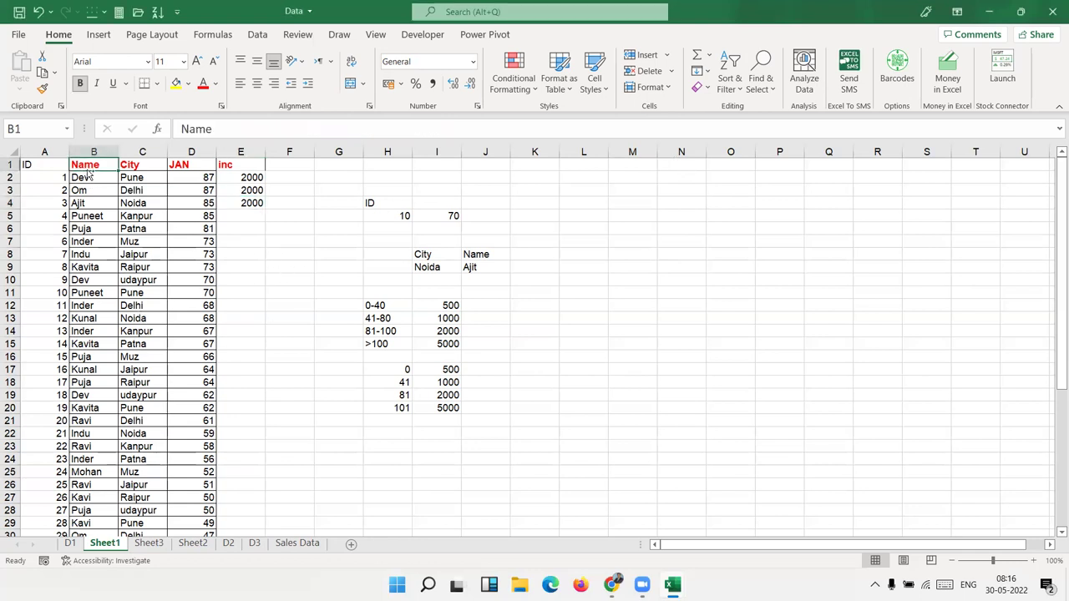
key(ctrl+shift+Right)
key(ctrl+shift+Down)
key(shift+Left)
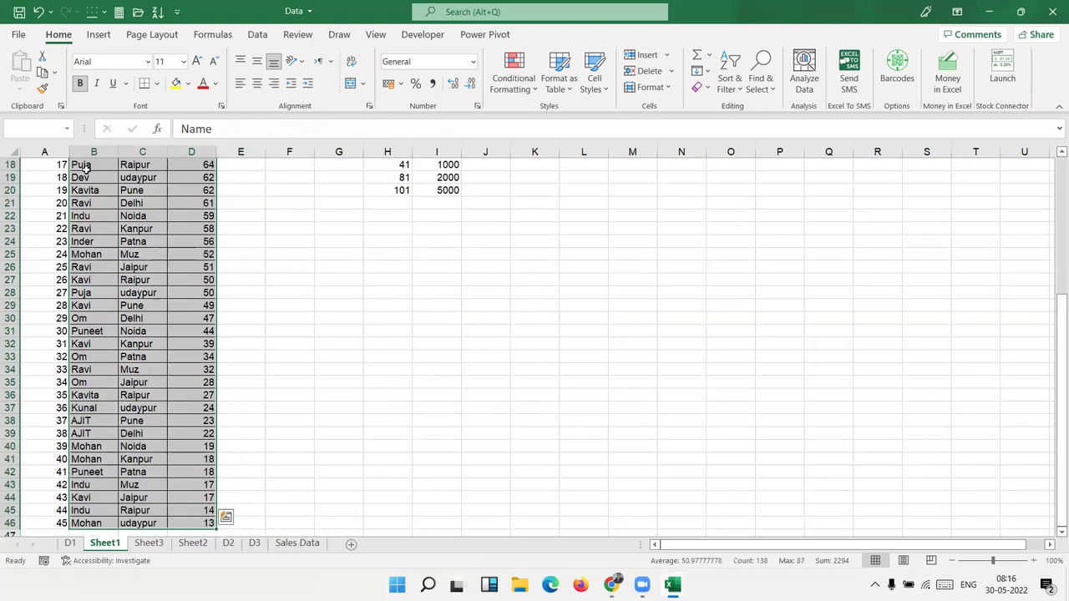
key(ctrl+q)
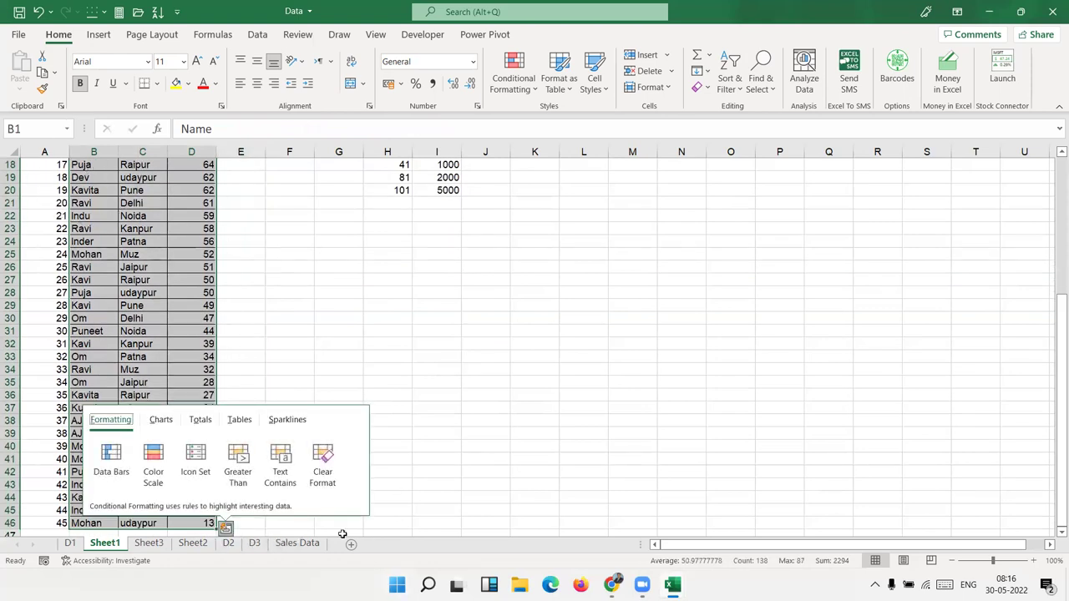
key(Escape)
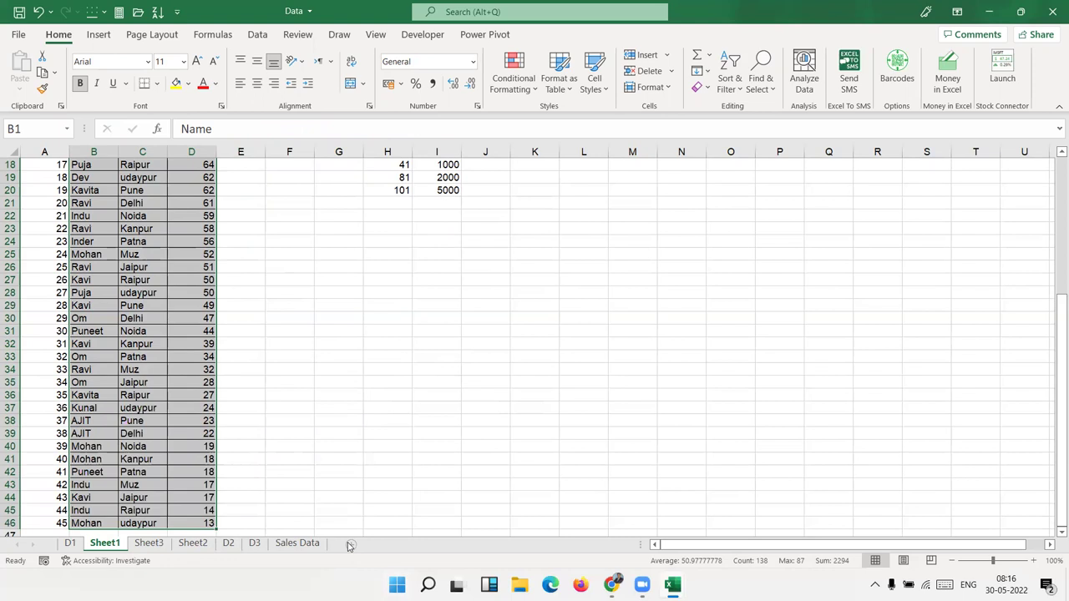
key(ctrl+c)
click(350, 544)
key(ctrl+v)
- Type Dev in G3 and copy the Name, City, JAN headers into F7:H7
click(329, 196)
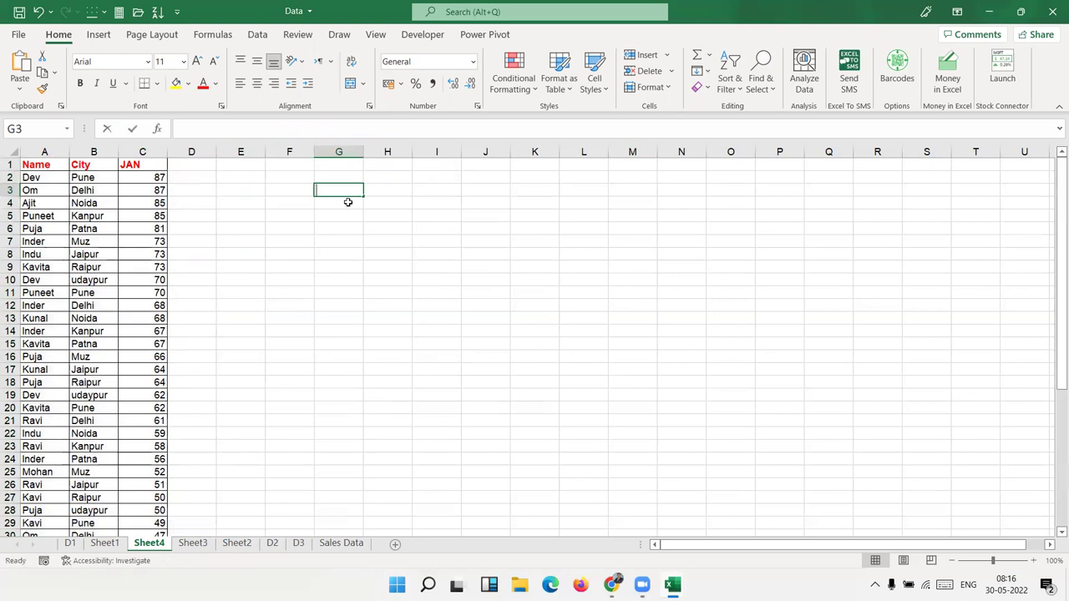
text(Dev)
key(Return)
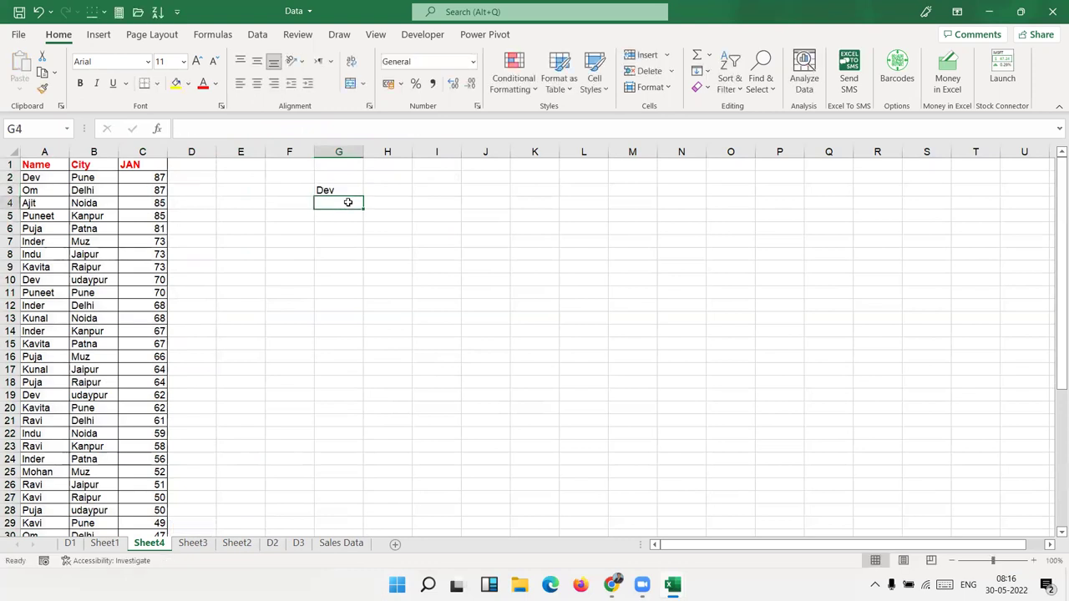
key(Left)
key(Left)
key(Left)
key(Left)
key(Left)
key(Up)
key(Up)
key(Up)
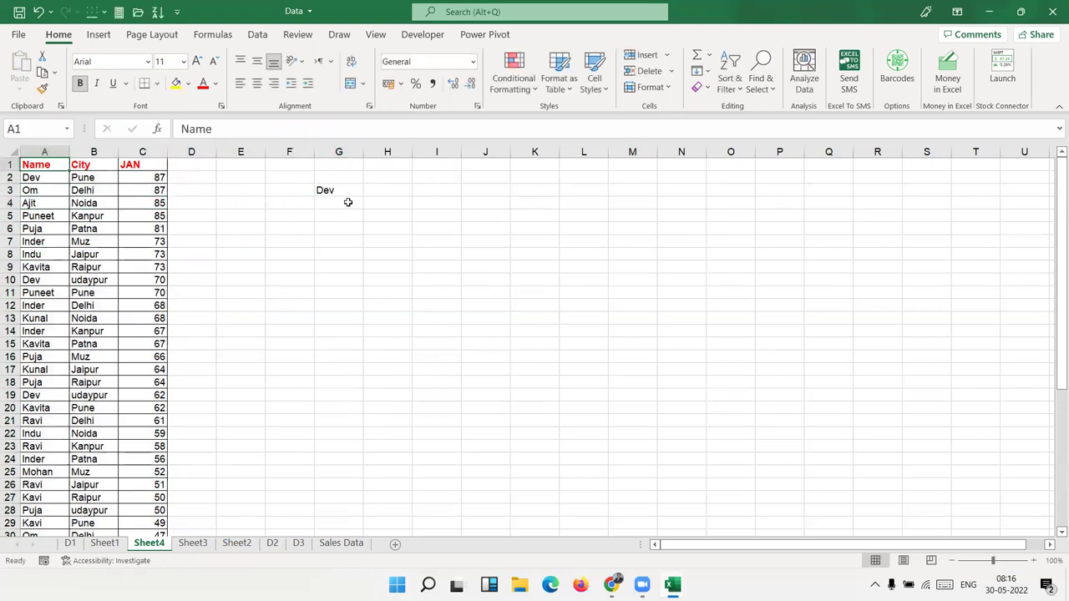
key(shift+Right)
key(shift+Right)
key(ctrl+c)
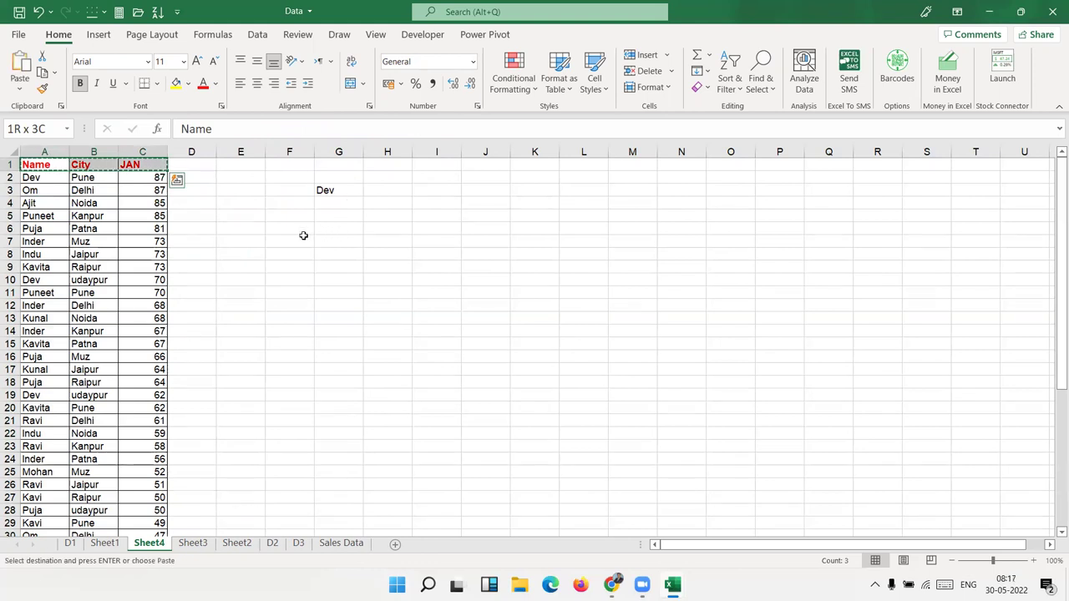
click(304, 241)
key(ctrl+v)
key(Escape)
click(300, 255)
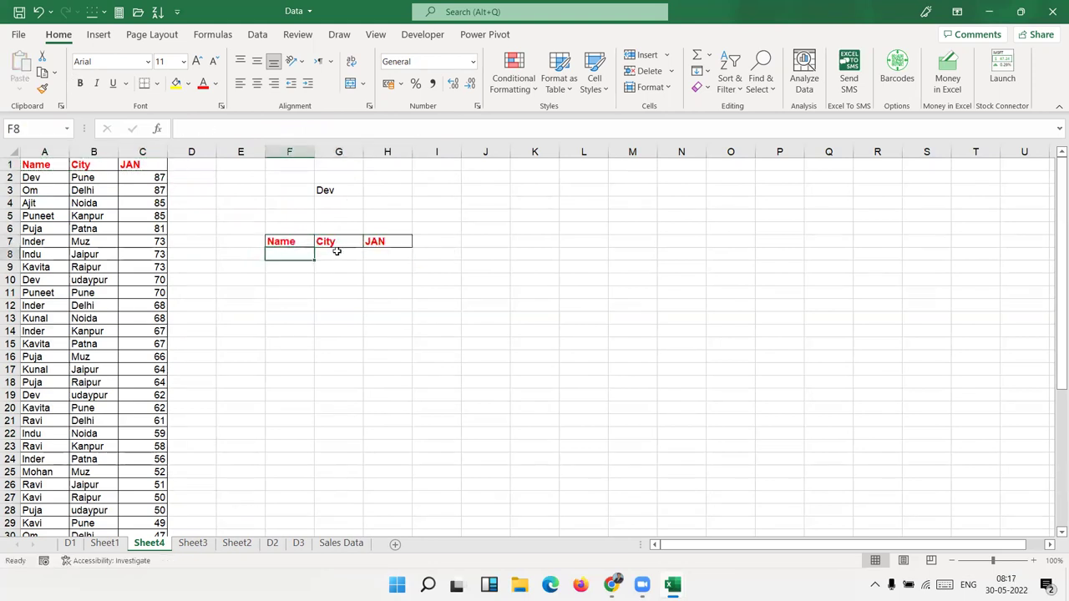
- Begin a FILTER formula in F8 with the data range A1:C46
text(=fil)
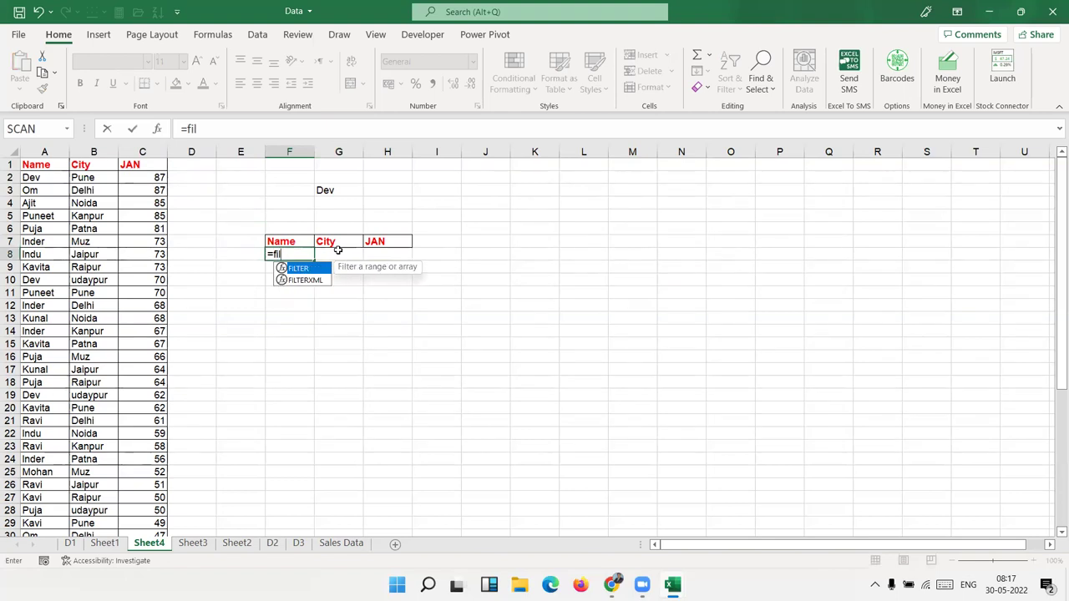
key(Tab)
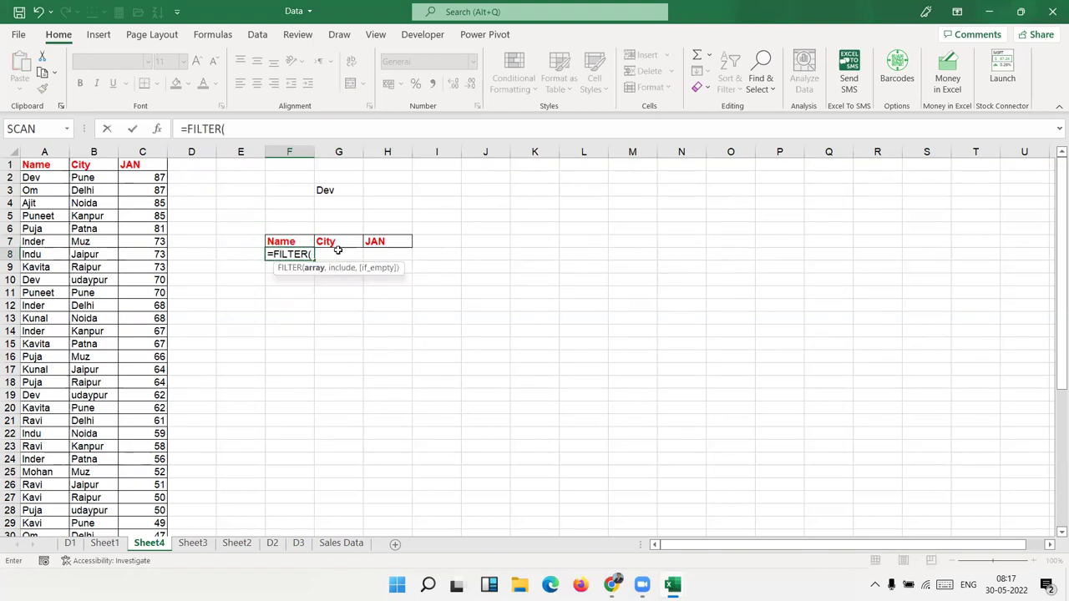
click(43, 165)
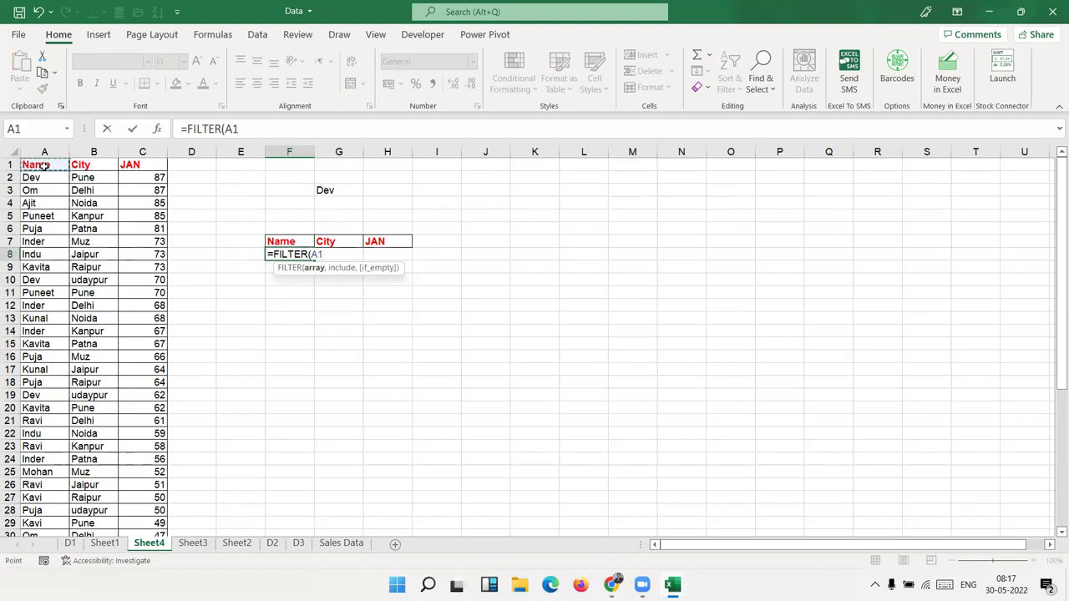
key(ctrl+shift+Right)
key(ctrl+shift+Down)
text(:C46,)
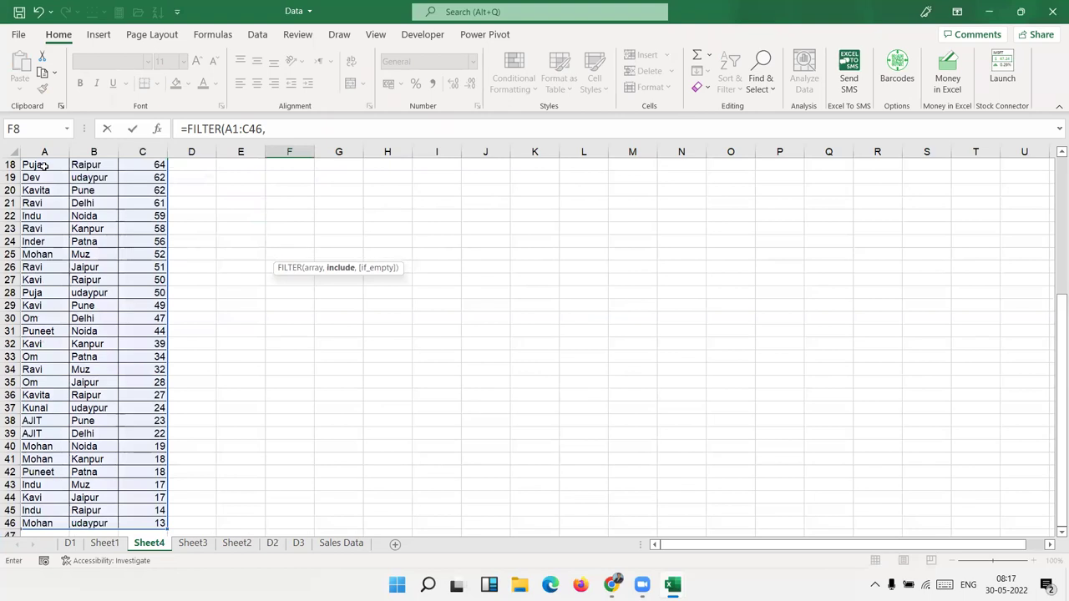
- Complete the formula as =FILTER(A1:C46,A1:A46=G3), spilling Dev's three rows
key(Left)
key(Left)
key(Left)
key(Left)
key(Left)
key(ctrl+Up)
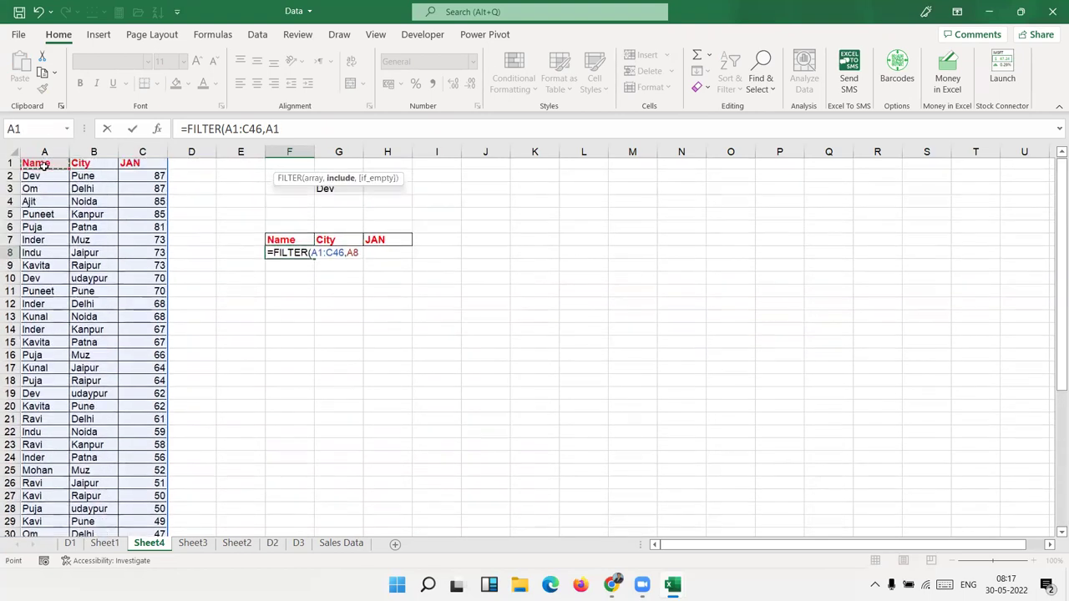
key(Down)
key(Down)
key(Up)
key(Up)
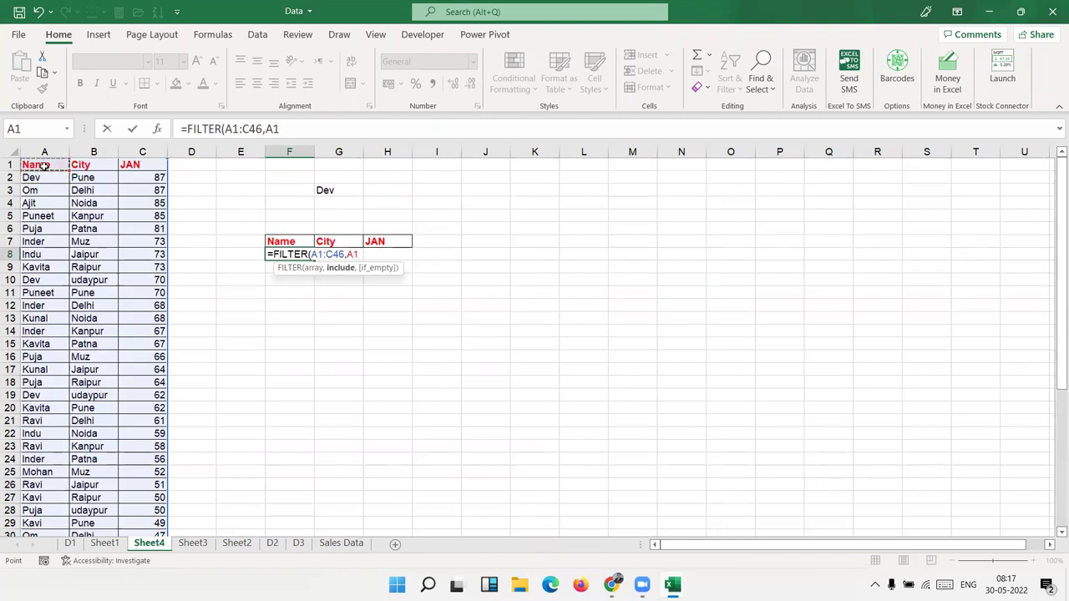
key(ctrl+shift+Down)
text(:A46=)
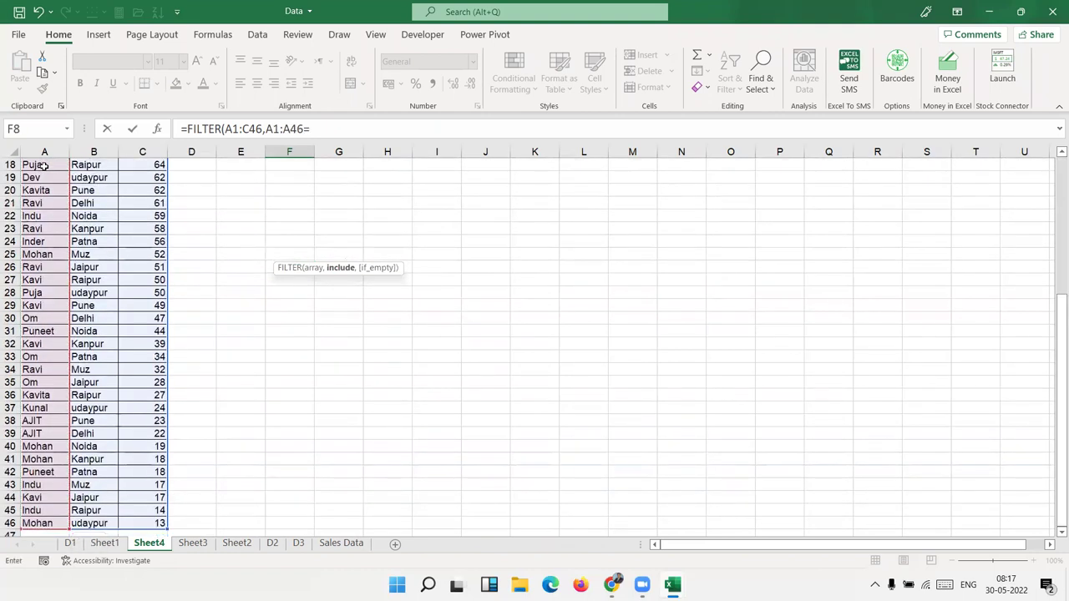
key(Up)
key(Up)
key(Up)
key(Up)
key(Up)
key(Right)
key(Down)
key(Up)
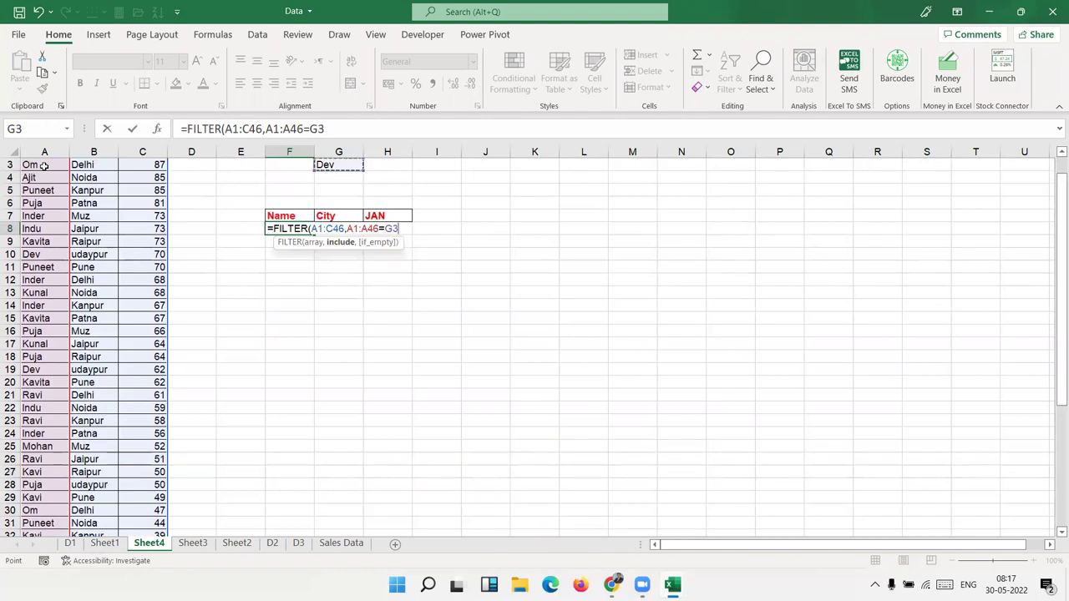
text())
key(Return)
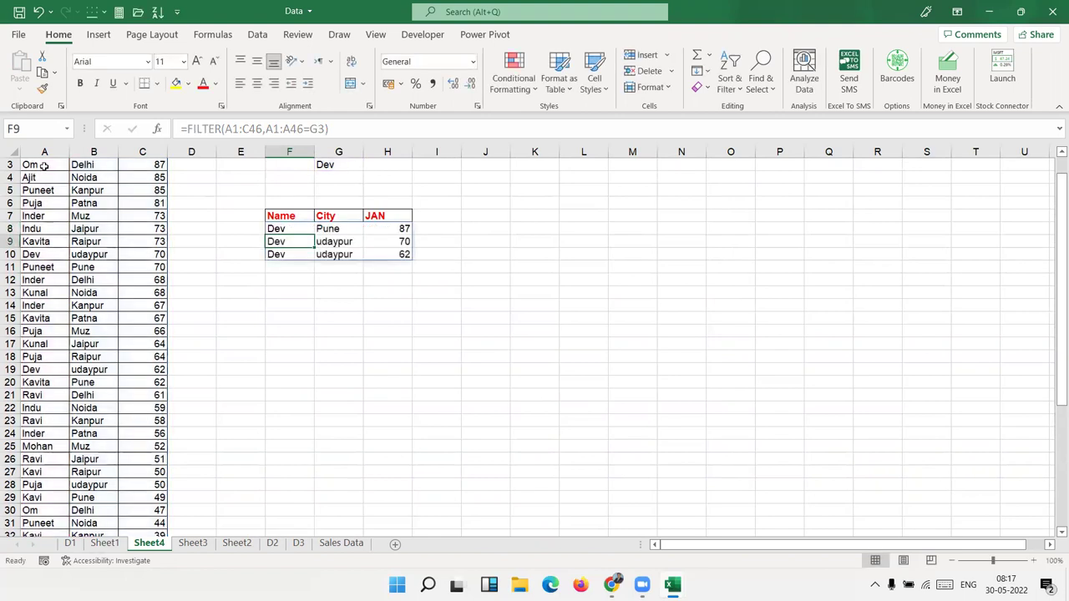
key(Up)
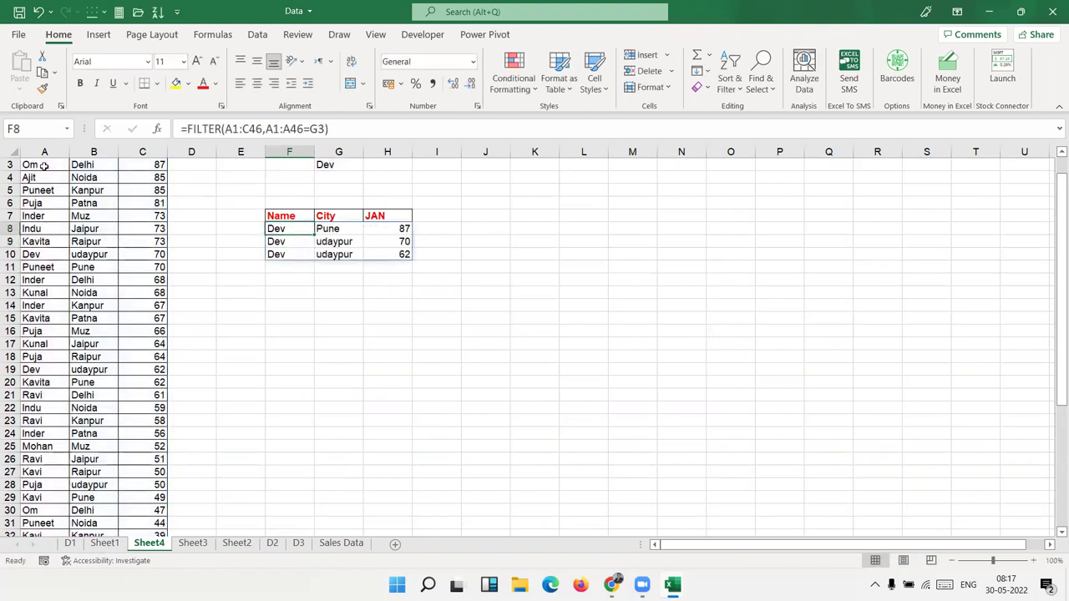
key(Up)
- Test the lookup by entering om, puja and indu in G3
key(Up)
key(Up)
key(Up)
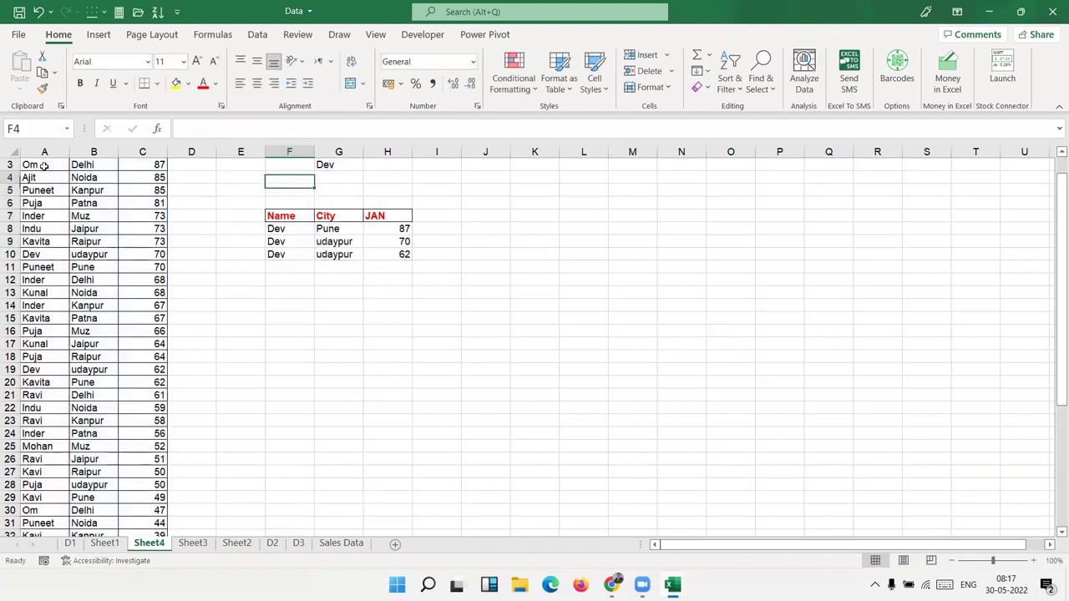
key(Up)
key(Up)
key(Up)
key(Right)
key(Down)
key(Down)
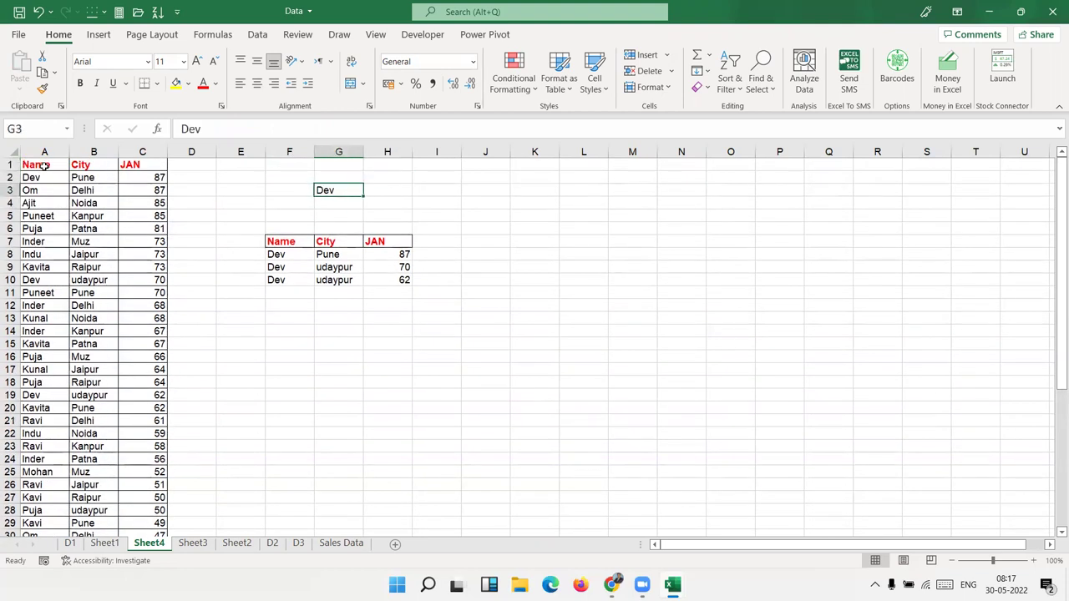
text(om)
key(Return)
key(Up)
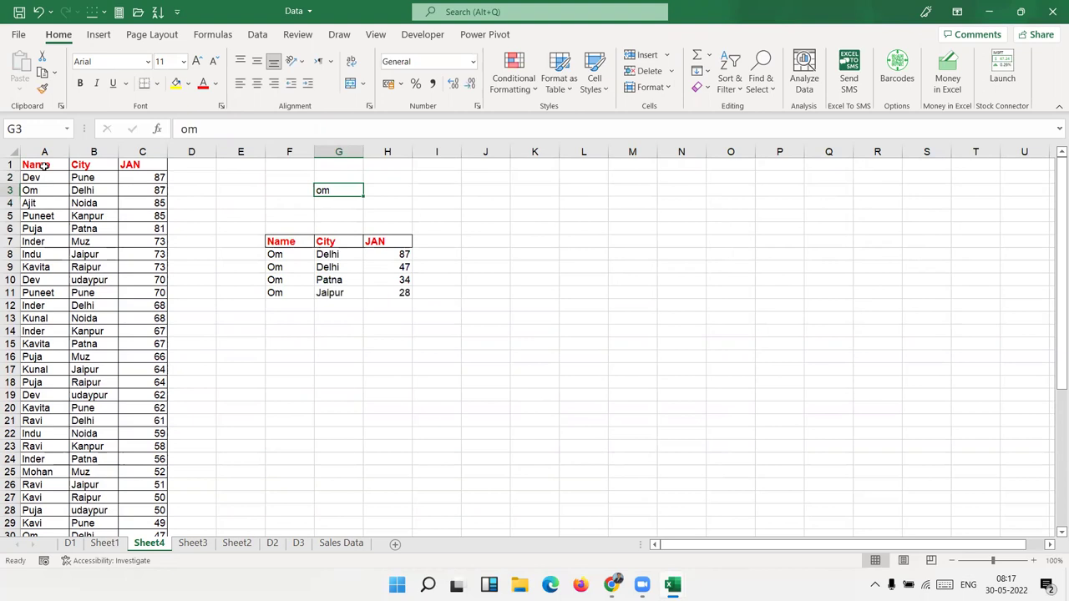
text(puja)
key(Return)
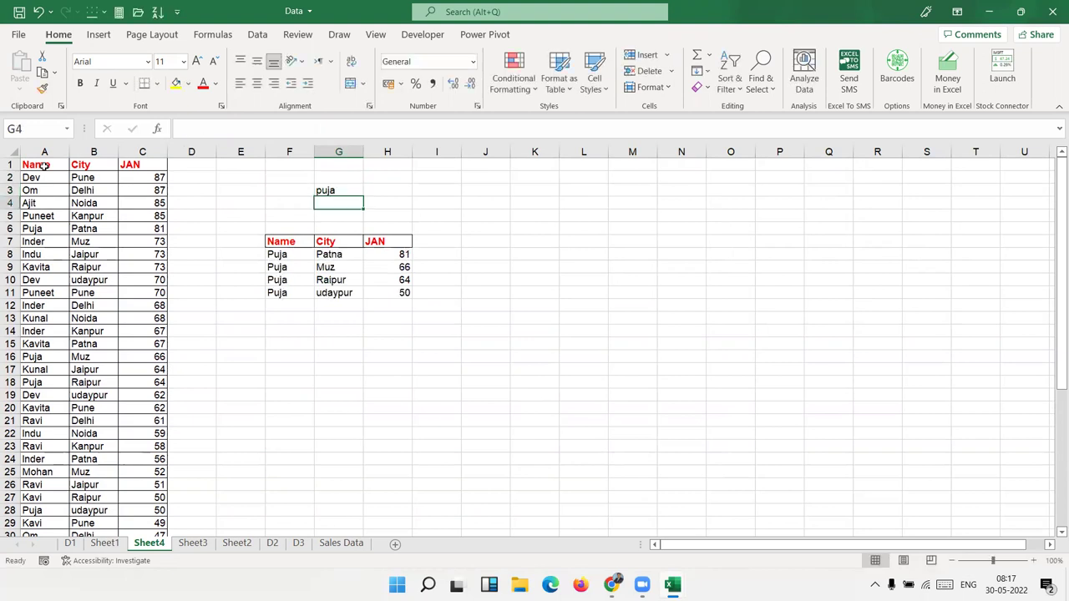
key(Up)
text(indu)
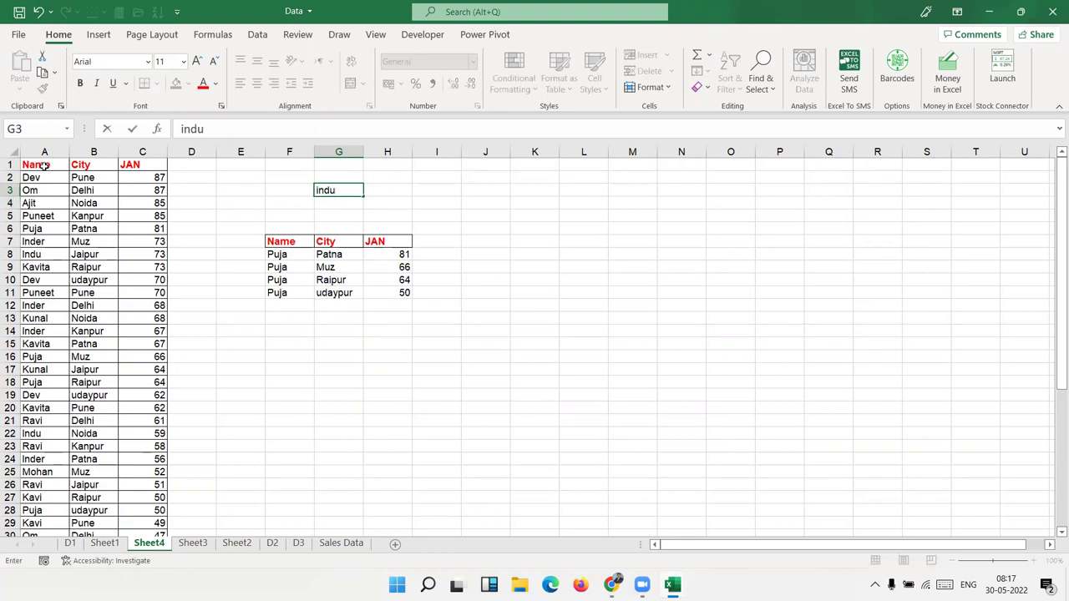
key(Return)
- Enter om, then dev, in G3 and go back to the F8 FILTER formula
key(Up)
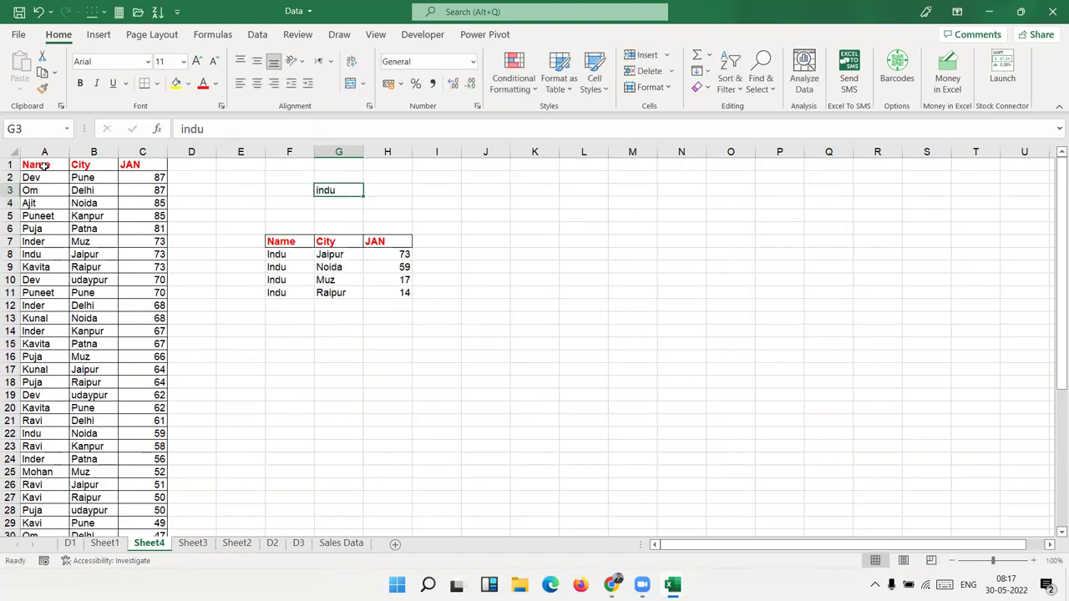
text(om)
key(Return)
key(Up)
text(dev)
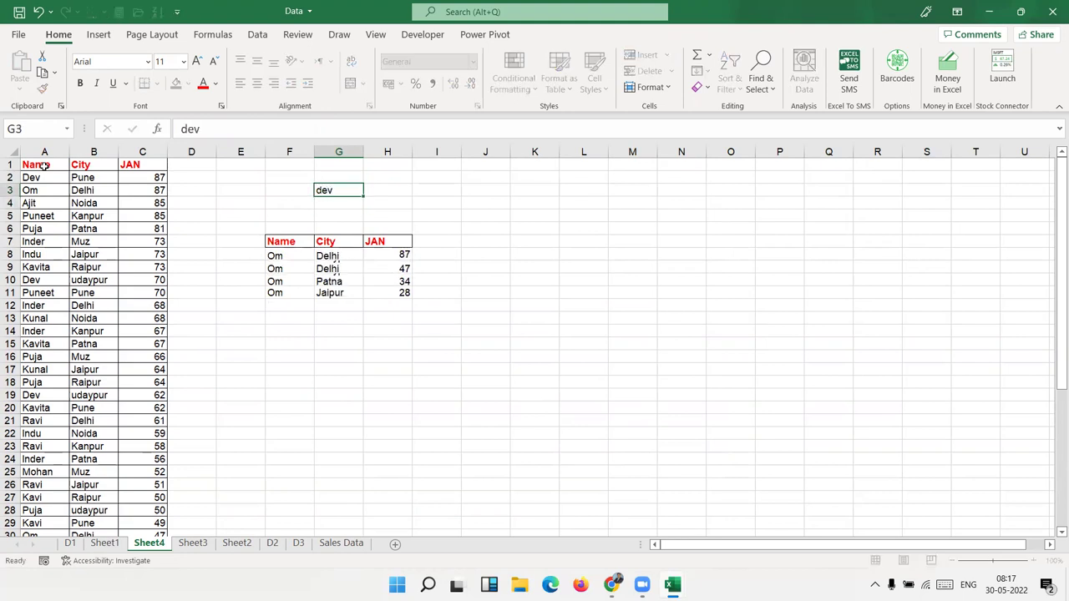
key(Return)
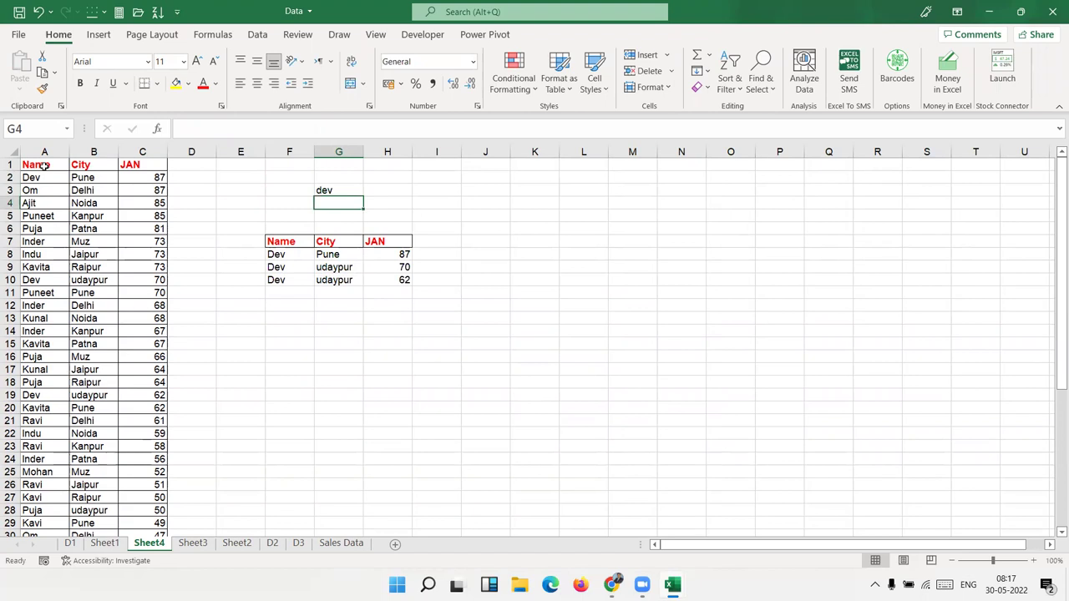
key(Down)
key(Down)
key(Down)
key(Down)
key(Left)
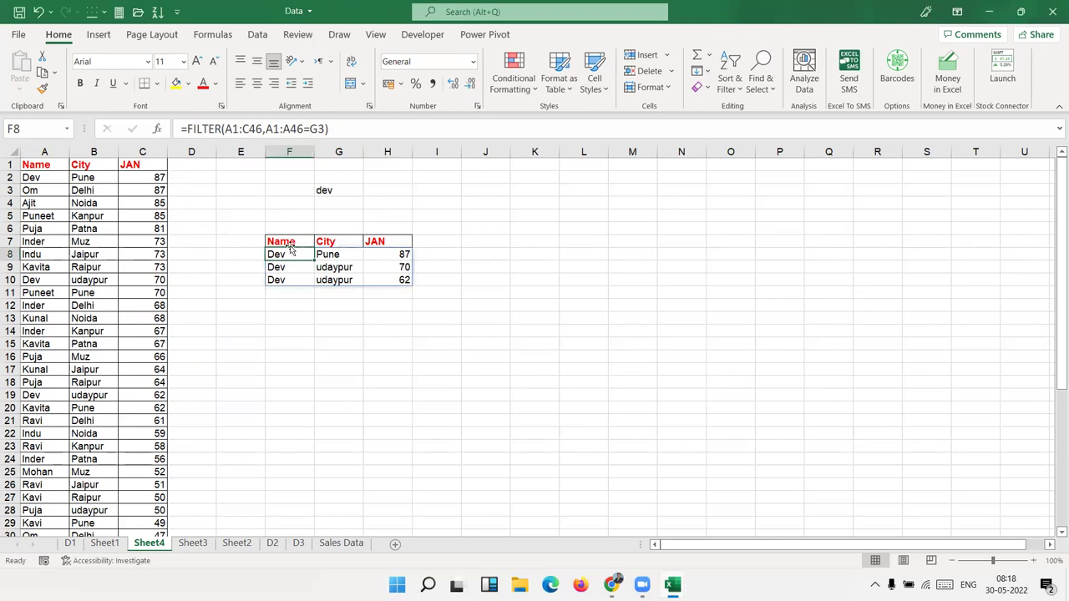
- Drag the Dev result table from F7:H10 to M8:O11
drag(284, 242, 388, 284)
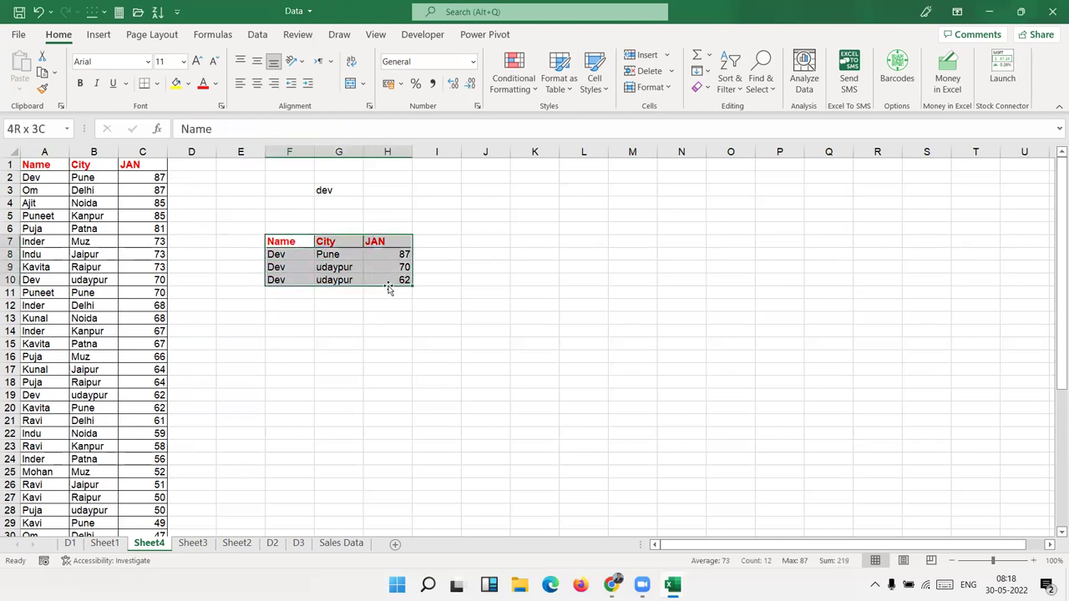
click(388, 293)
mouse_move(284, 242)
mouse_down()
mouse_move(495, 298)
mouse_move(756, 300)
mouse_up()
click(388, 305)
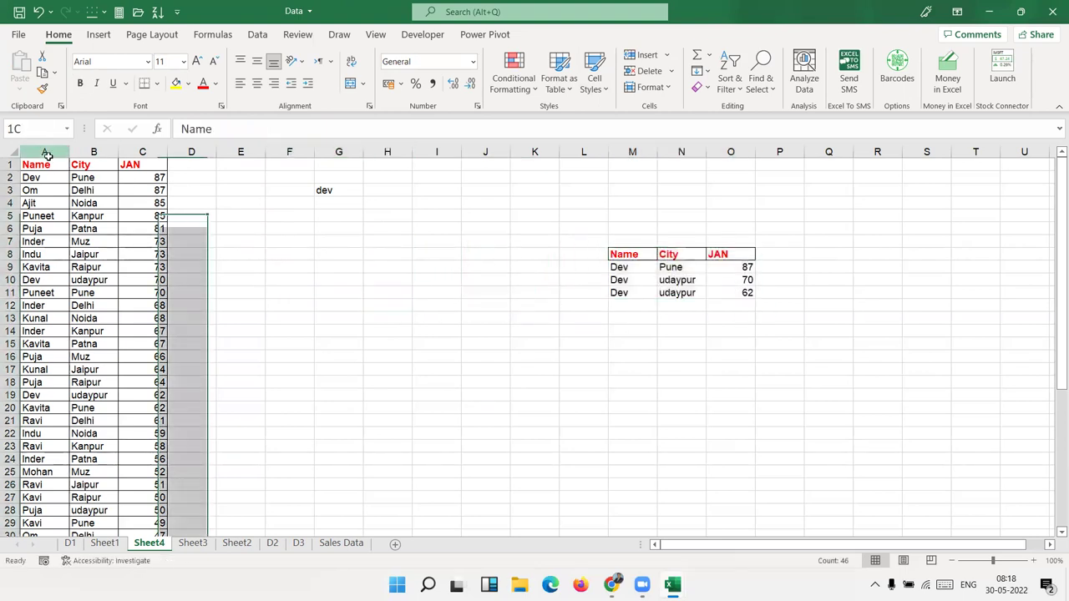
- Insert a new column A with the header ID
click(46, 152)
key(ctrl+shift+plus)
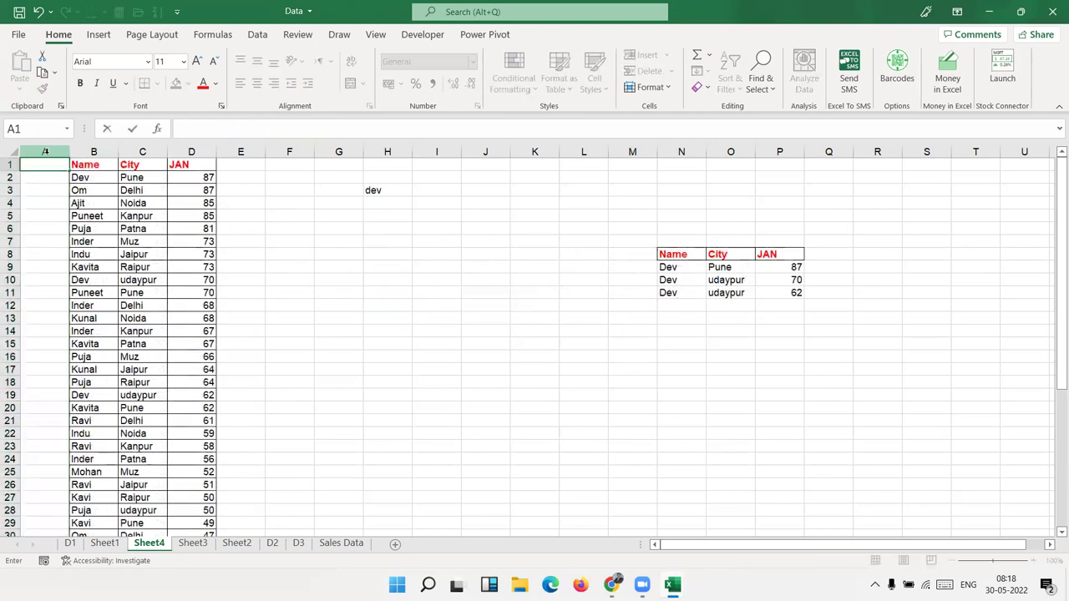
text(ID)
key(Return)
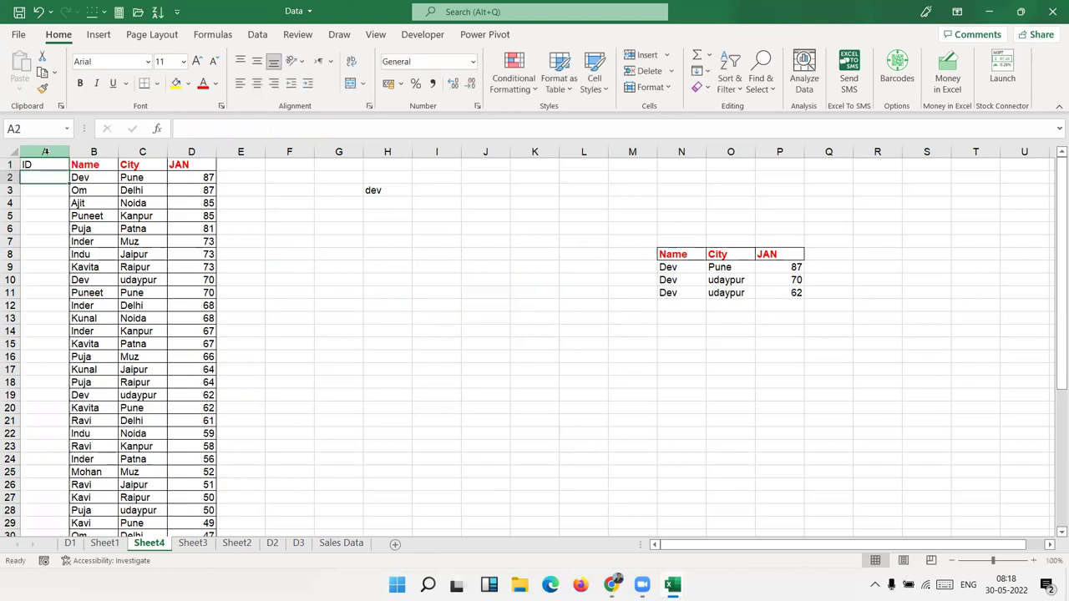
- Enter =COUNTIF(B2:B2,B2) in A2
text(=cou)
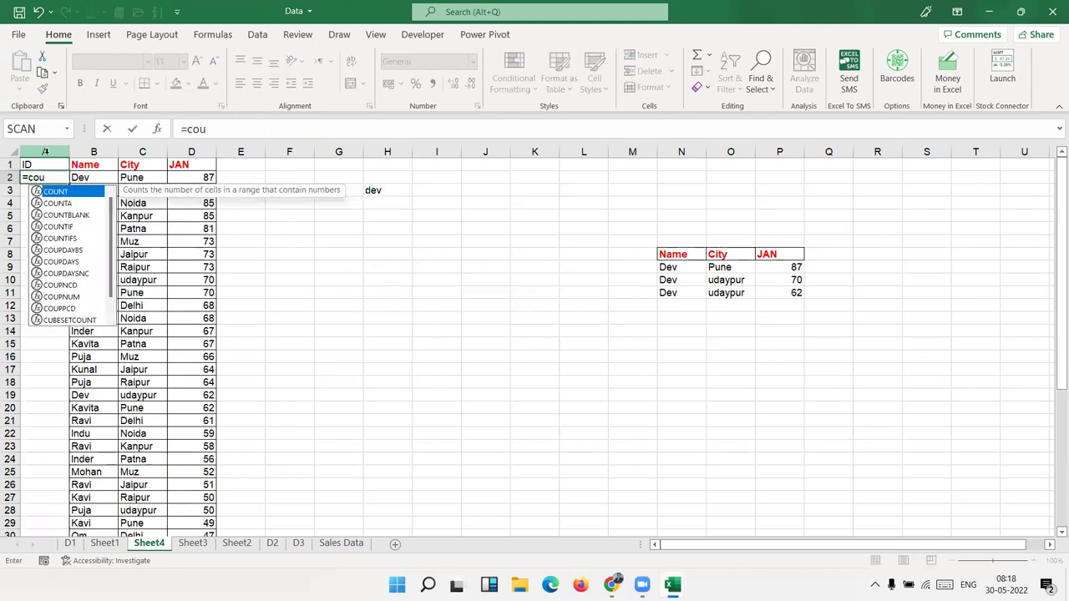
key(Down)
key(Down)
key(Down)
key(Tab)
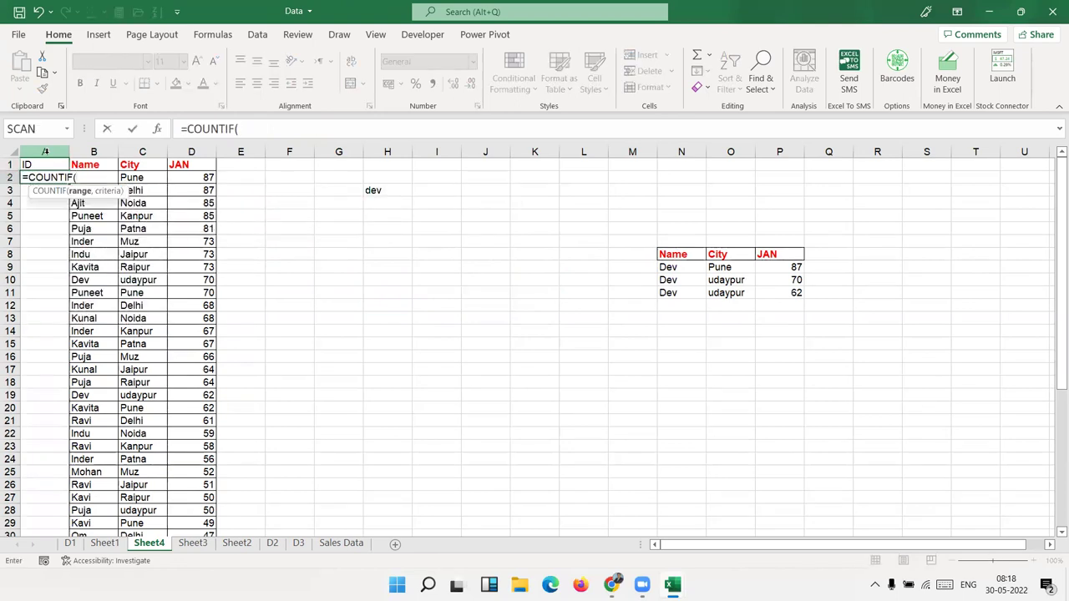
key(Right)
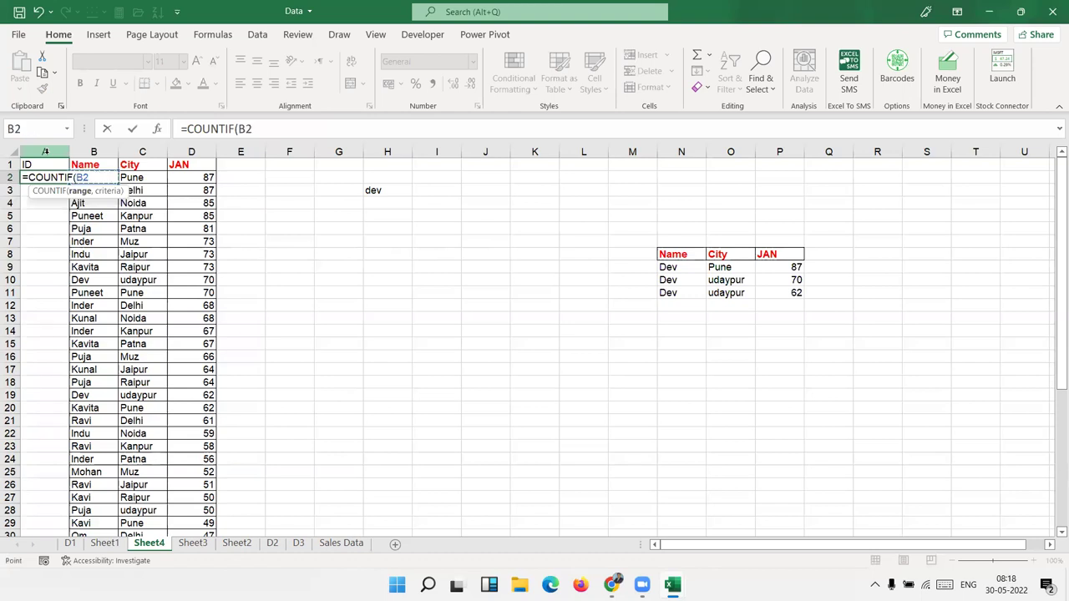
key(F8)
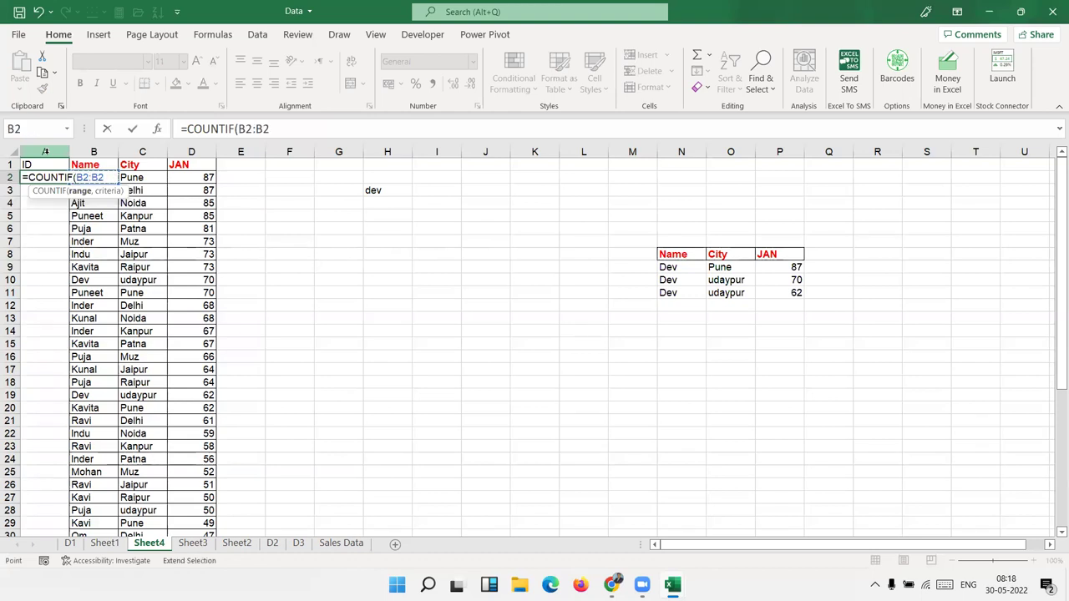
text(,)
key(Right)
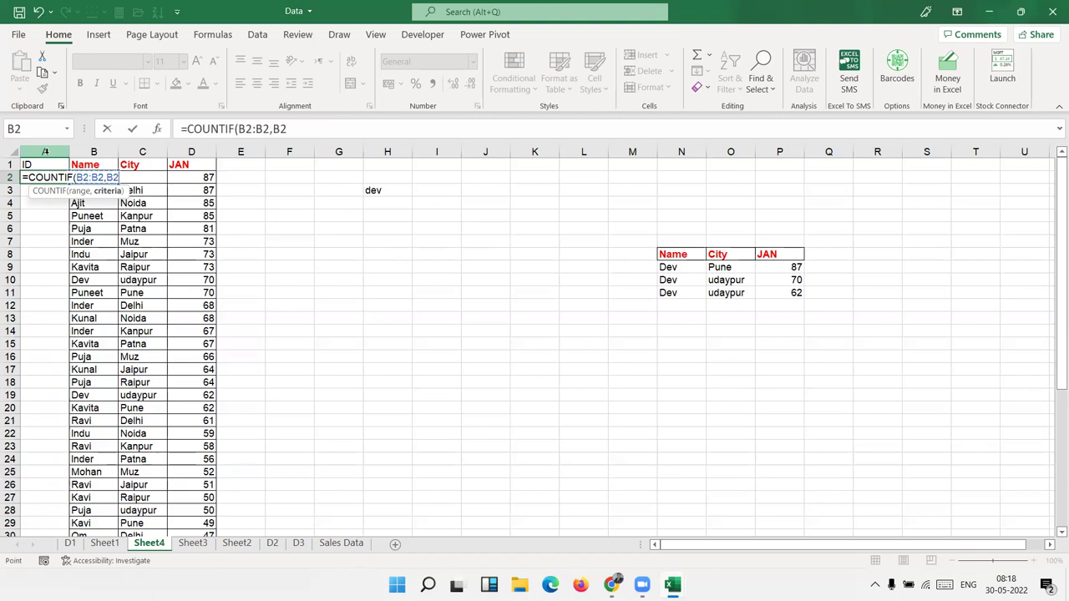
text())
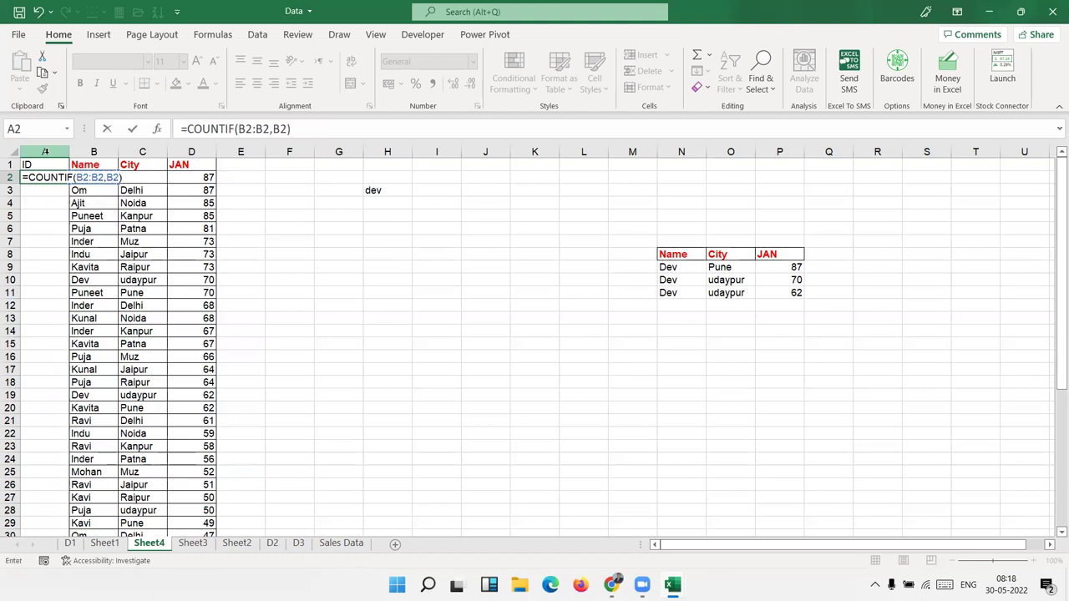
key(Return)
key(Up)
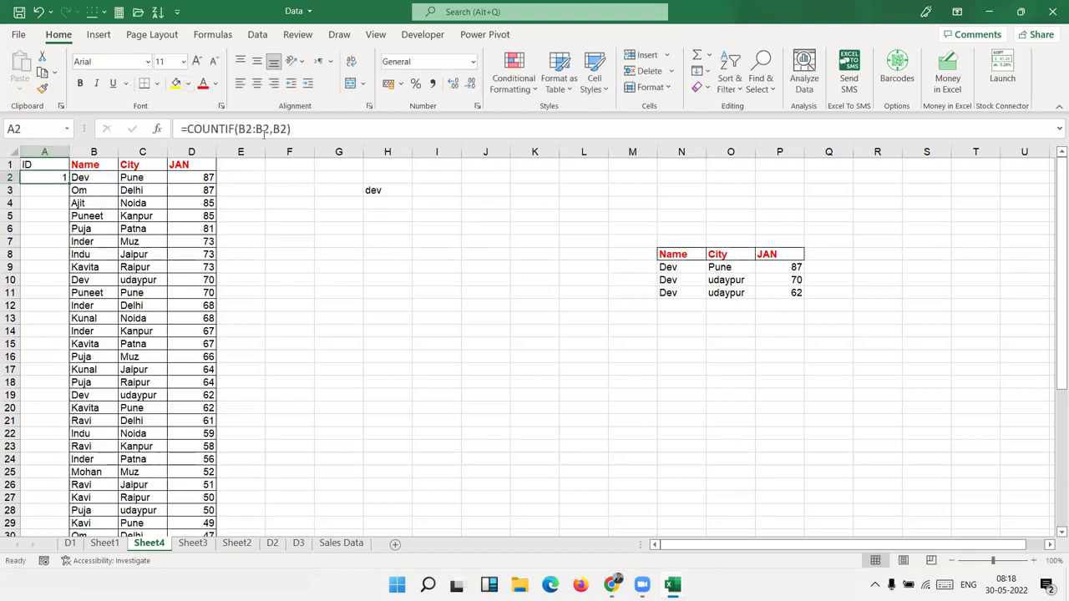
- Lock the range start as $B$2, fill the formula down, and check the Dev counts
click(251, 129)
double_click(247, 129)
key(Return)
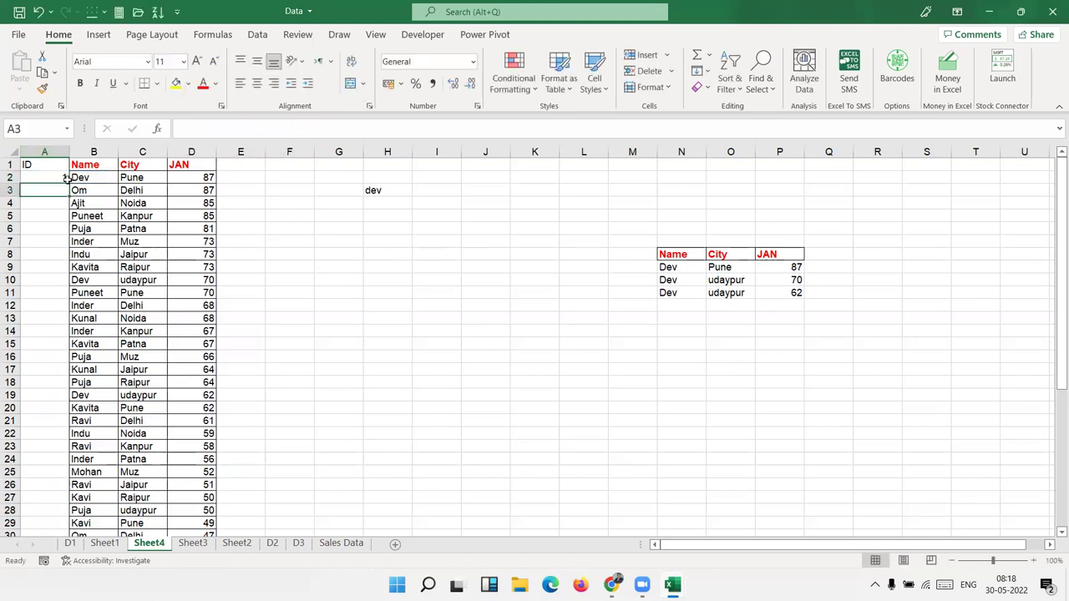
click(62, 178)
double_click(69, 184)
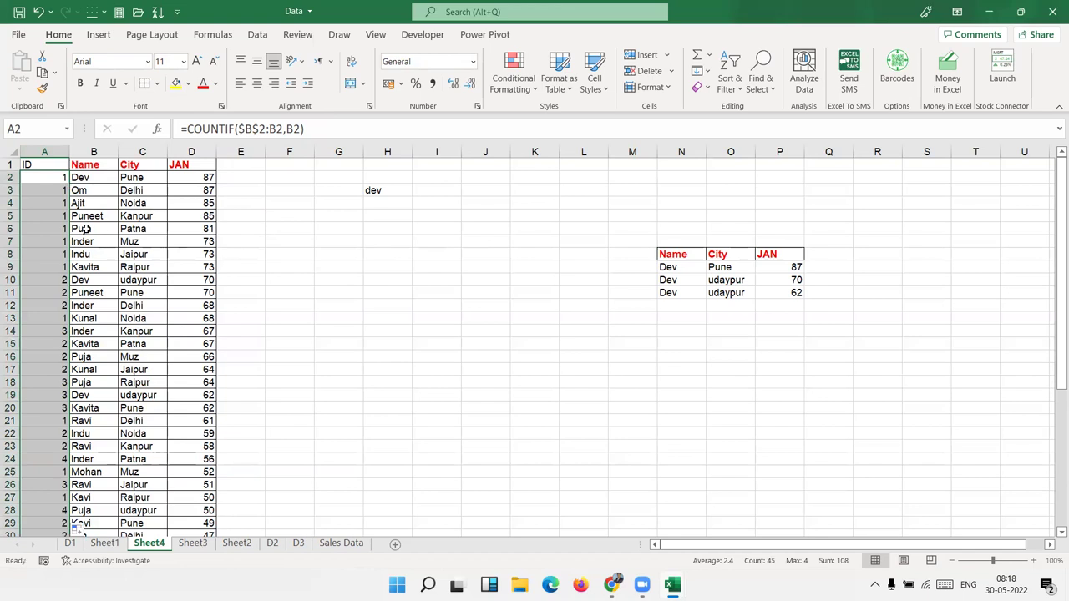
drag(83, 176, 57, 176)
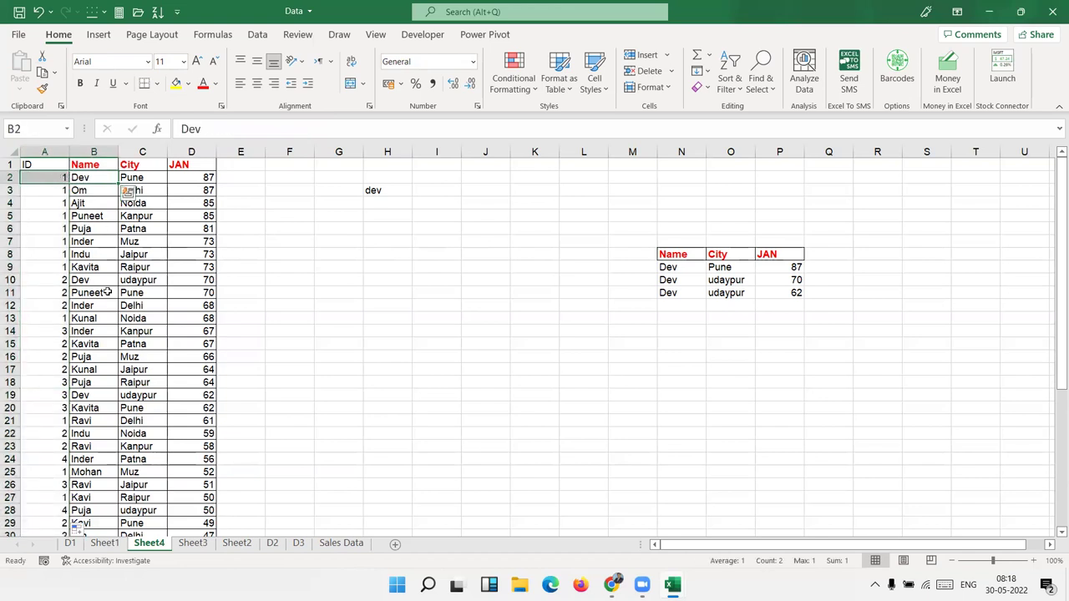
drag(97, 279, 50, 280)
drag(98, 395, 59, 395)
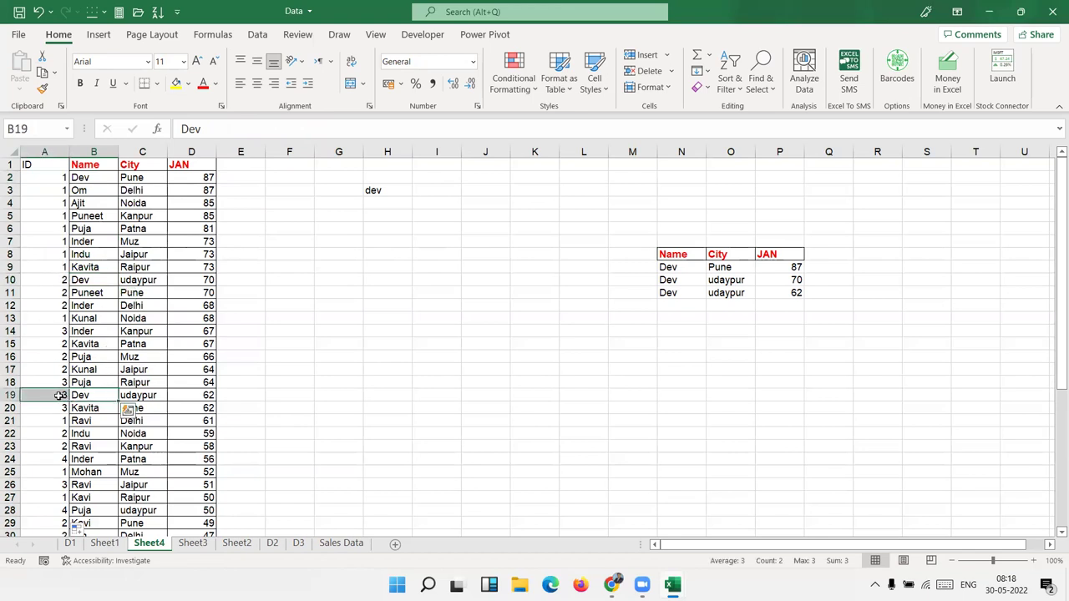
click(33, 177)
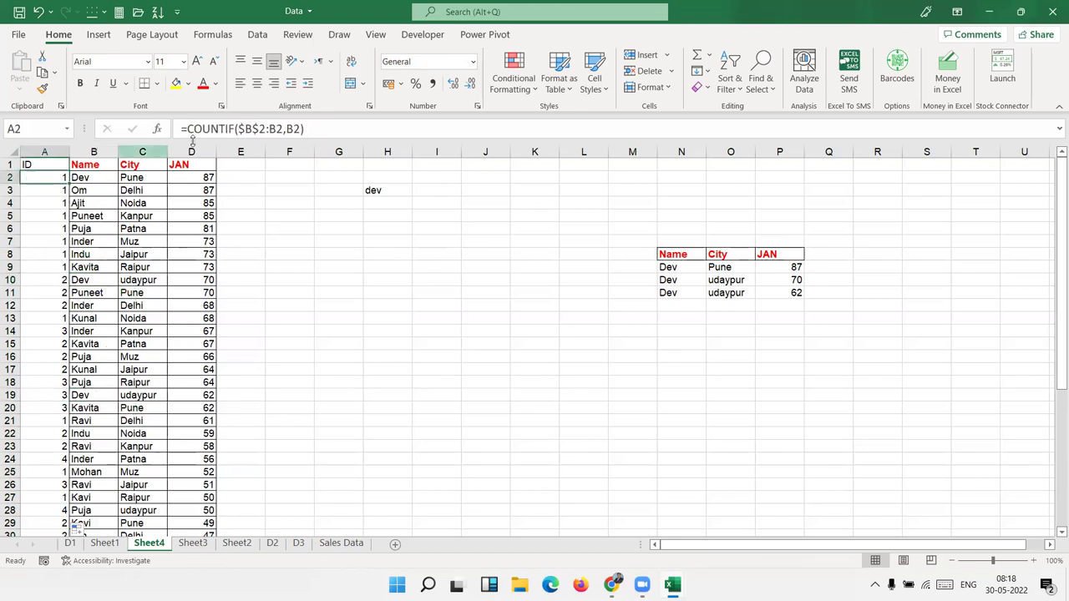
- Change A2 to =COUNTIF($B$2:B2,B2)&"-"&B2 and fill keys like 1-Dev down to row 46
click(331, 132)
text(&)
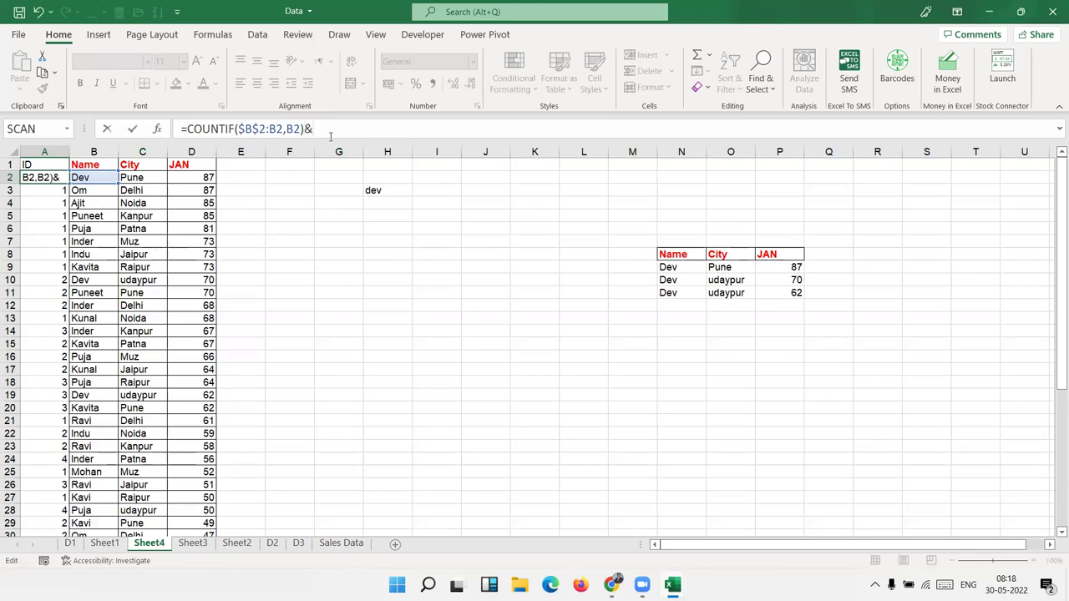
text("-"&)
click(87, 177)
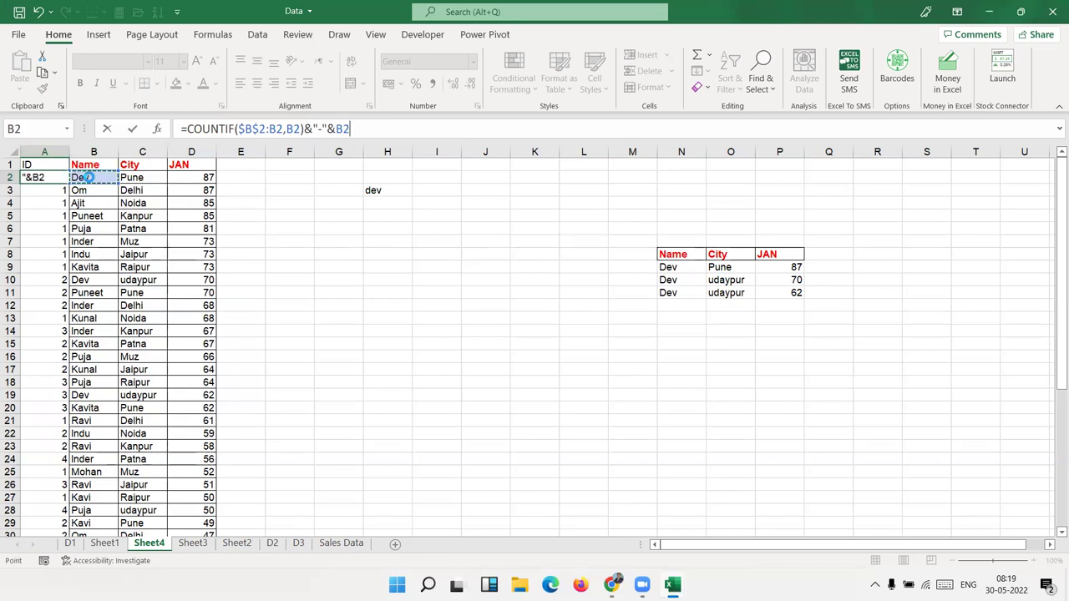
key(Return)
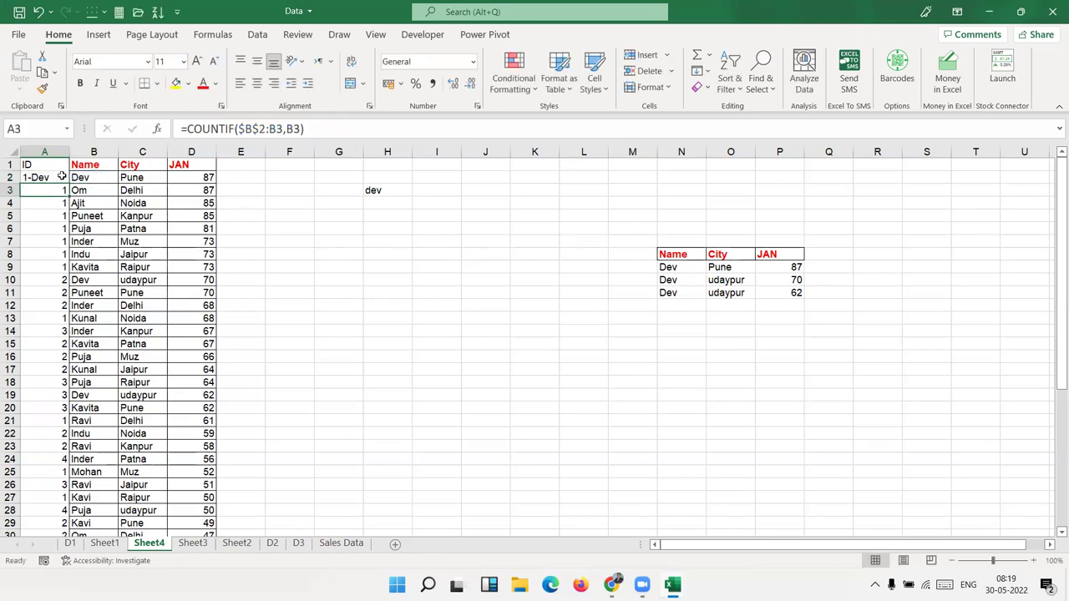
click(62, 176)
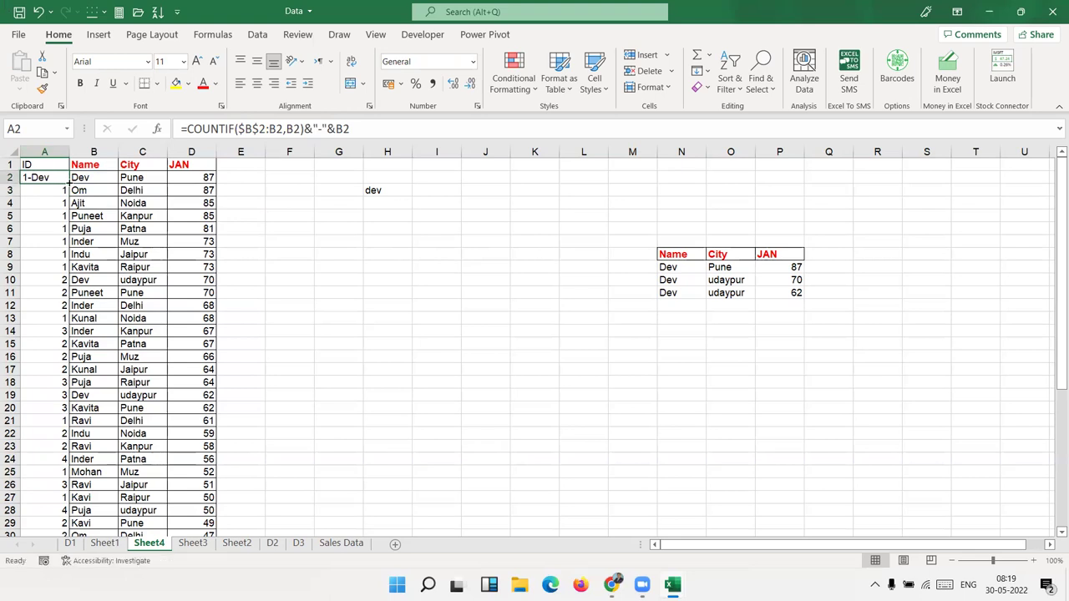
double_click(69, 183)
scroll(97, 272, down, 13)
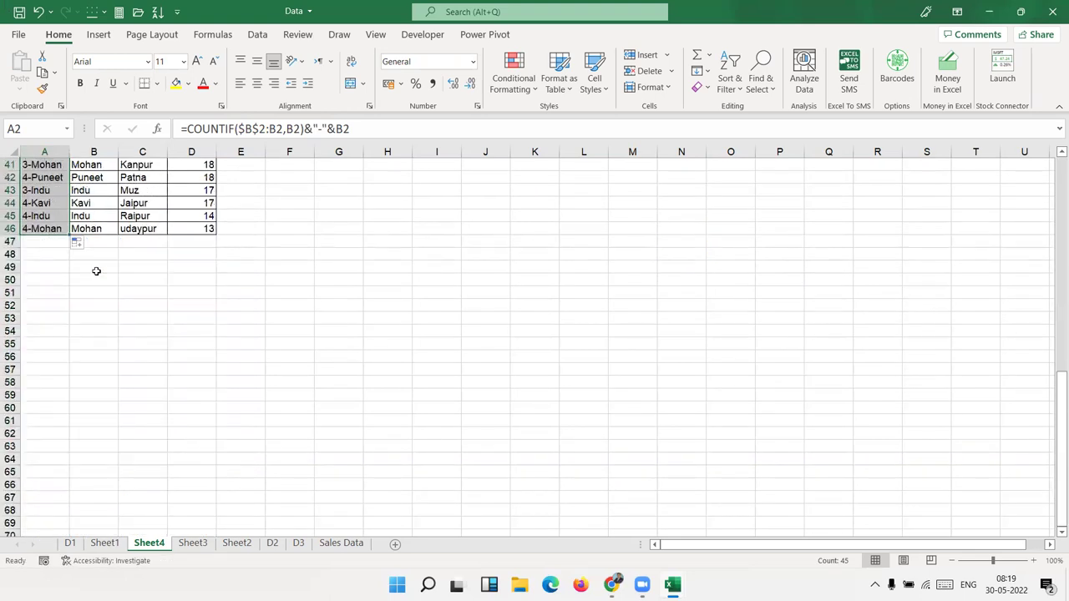
scroll(96, 272, up, 7)
scroll(98, 266, up, 6)
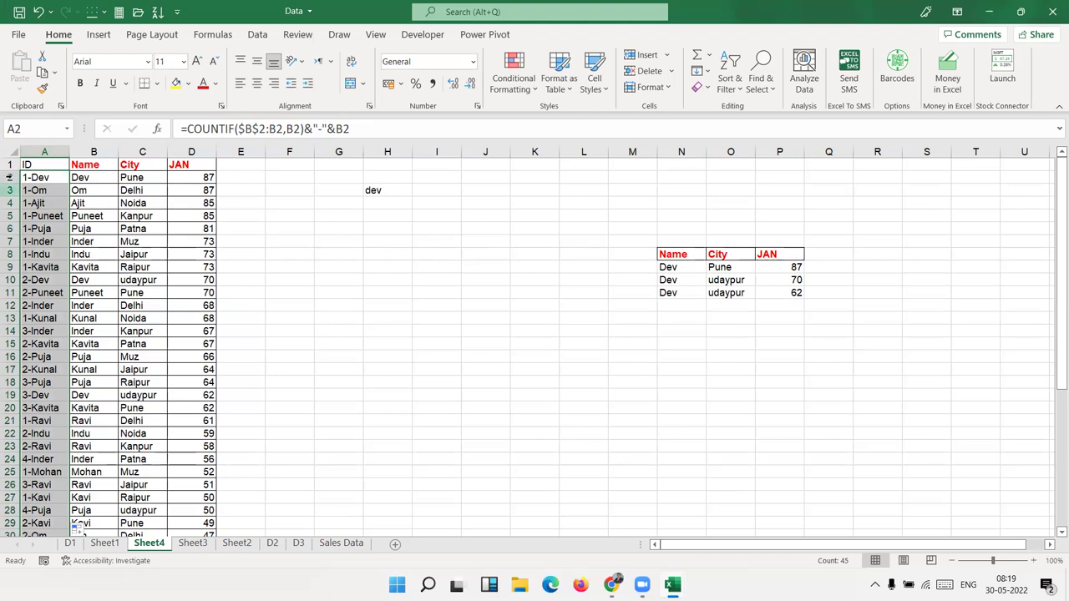
drag(82, 165, 179, 164)
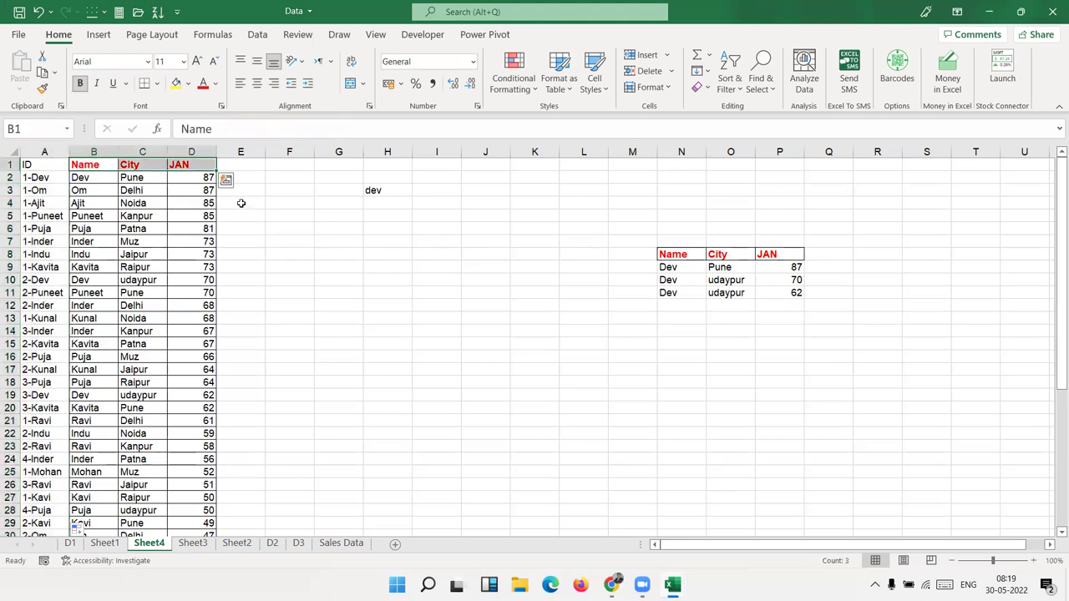
- Copy the Name, City and JAN headers to G7:I7 and add Sr in F7
key(ctrl+c)
click(349, 241)
key(ctrl+v)
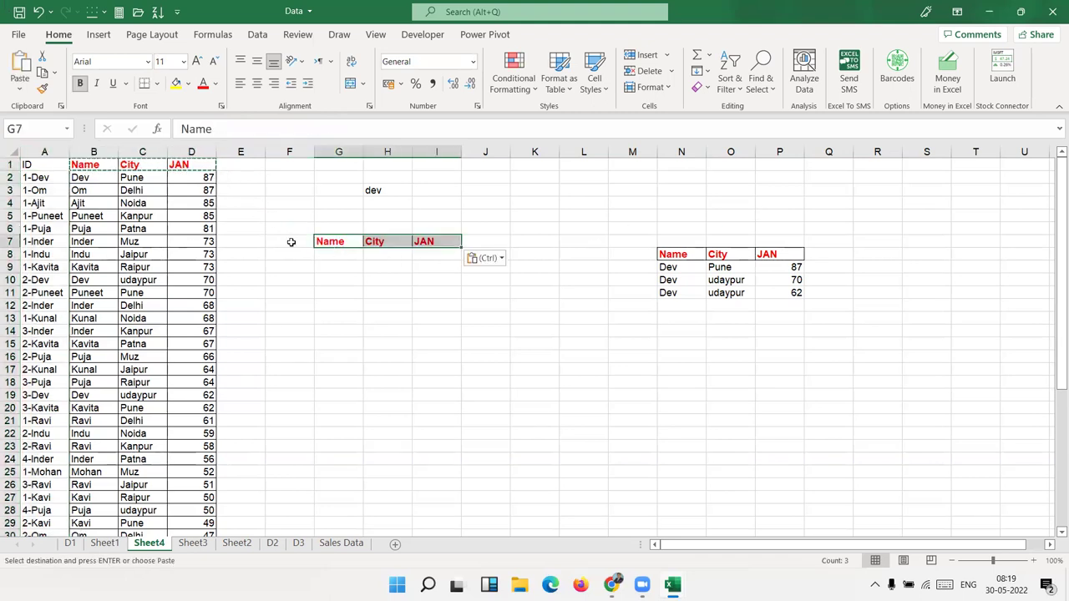
key(Escape)
click(291, 242)
text(Sr)
key(Return)
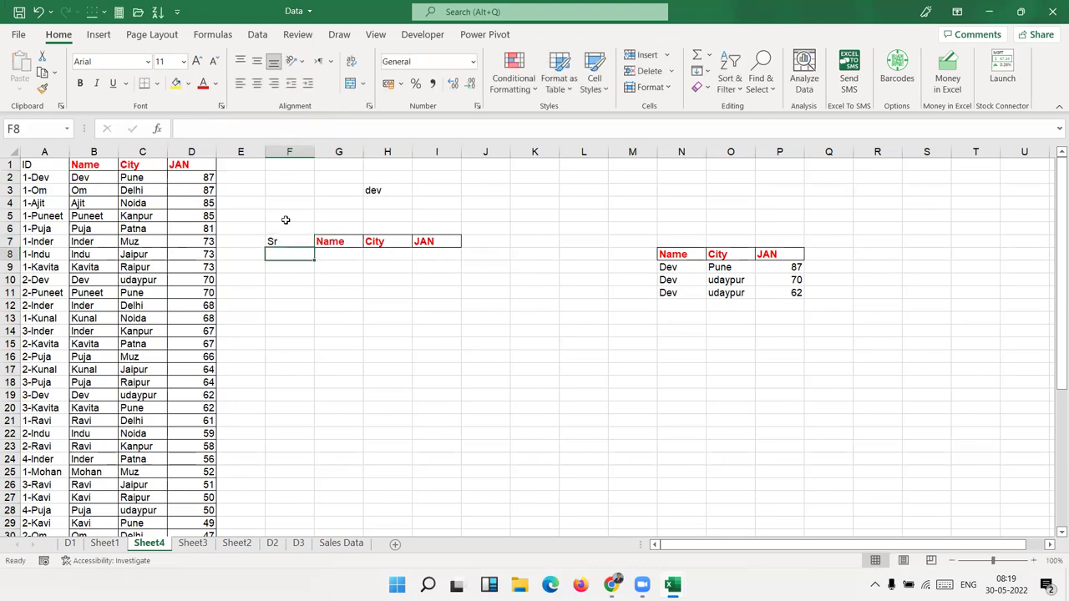
click(436, 191)
text(=countif)
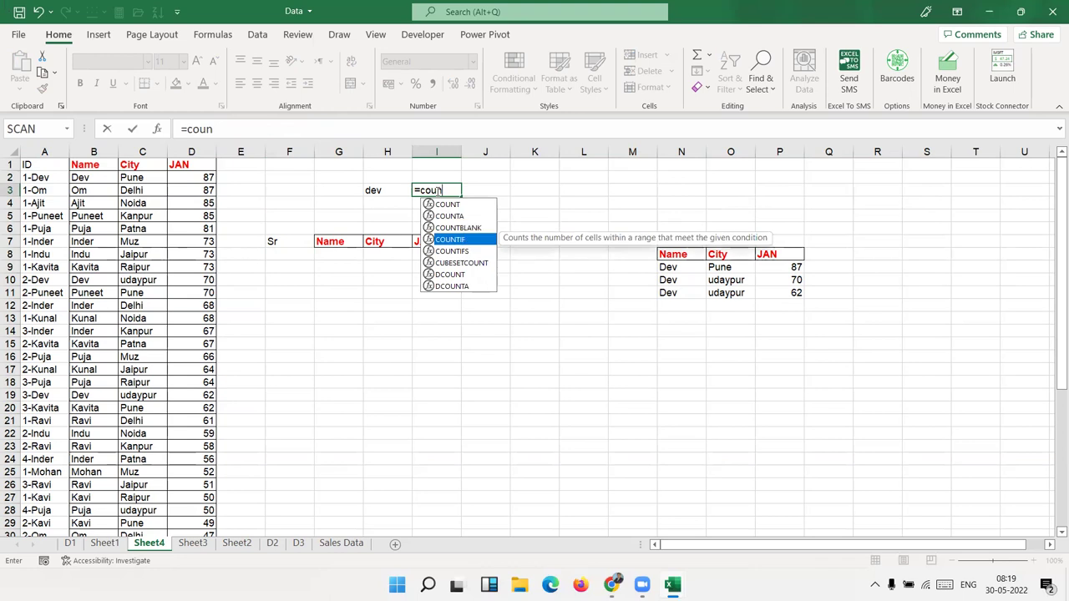
text(()
- Enter =COUNTIF(B:B,H3) in I3 to count the name's matches (3)
key(Left)
key(Left)
key(Left)
key(Left)
key(Left)
key(Left)
key(Left)
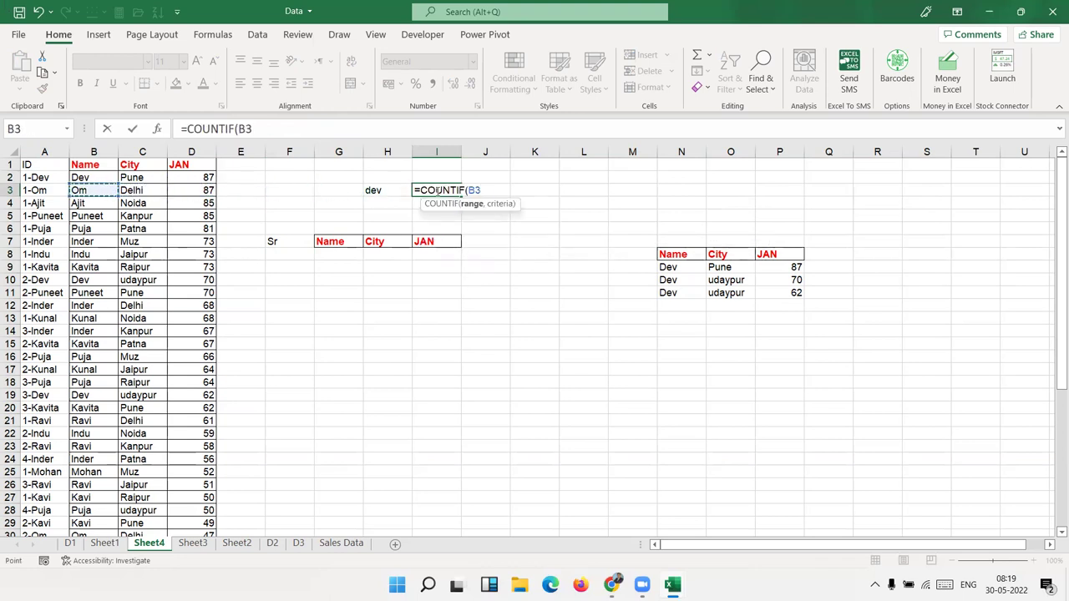
key(ctrl+space)
text(,)
key(Left)
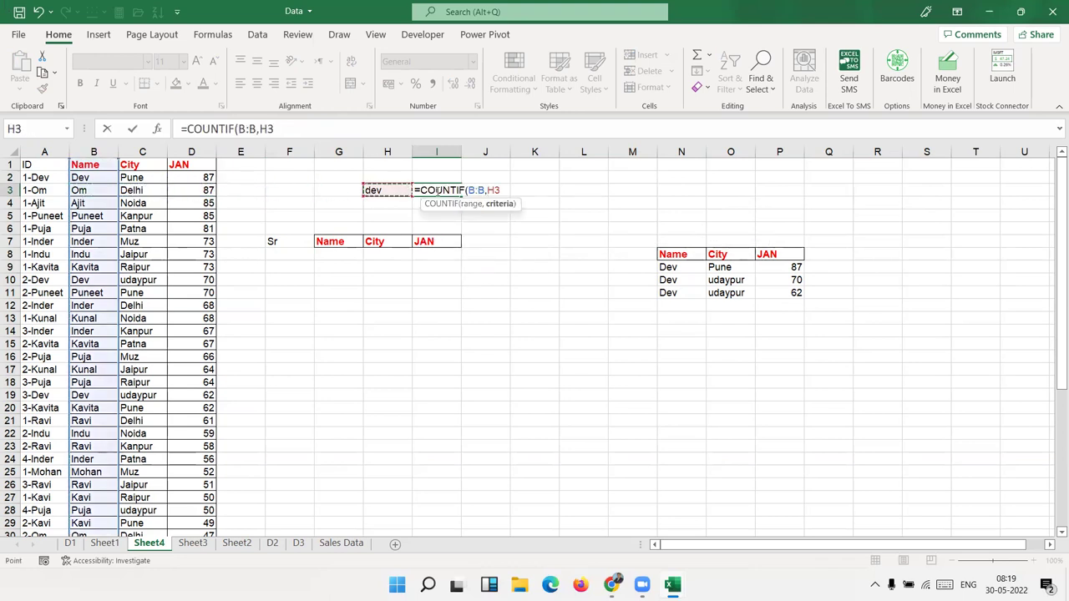
key(Return)
click(436, 191)
- Enter 1 as the first serial number in F8 and begin an IF formula in F9
key(Down)
key(Down)
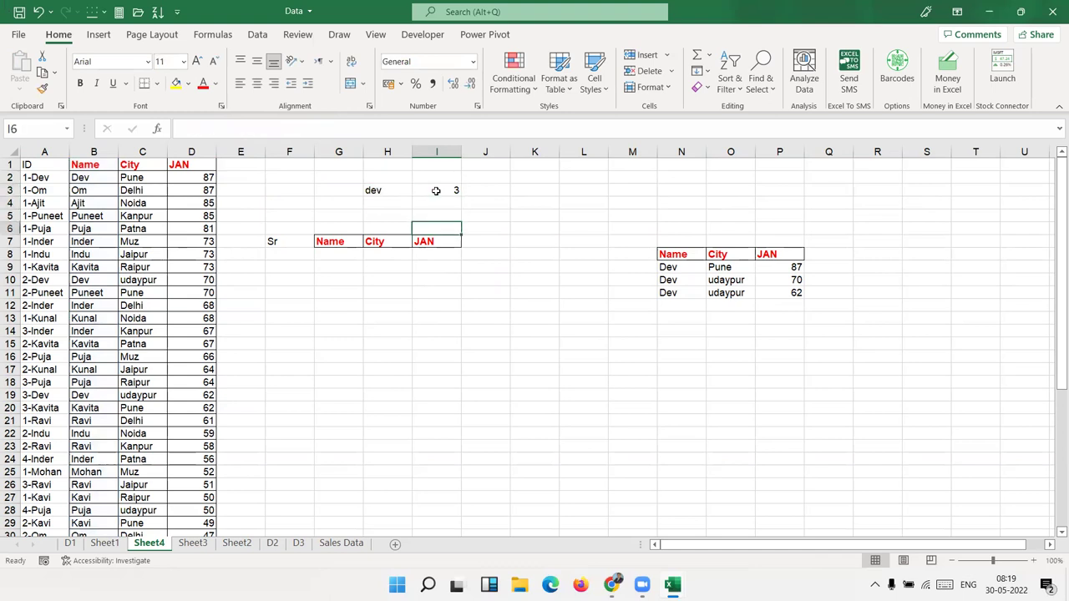
key(Down)
key(Down)
key(Down)
key(Left)
key(Left)
key(Left)
text(1)
key(Return)
text(=IF()
key(Up)
- Enter =IF(F8+1>I3,"",F8+1) in F9
text(+)
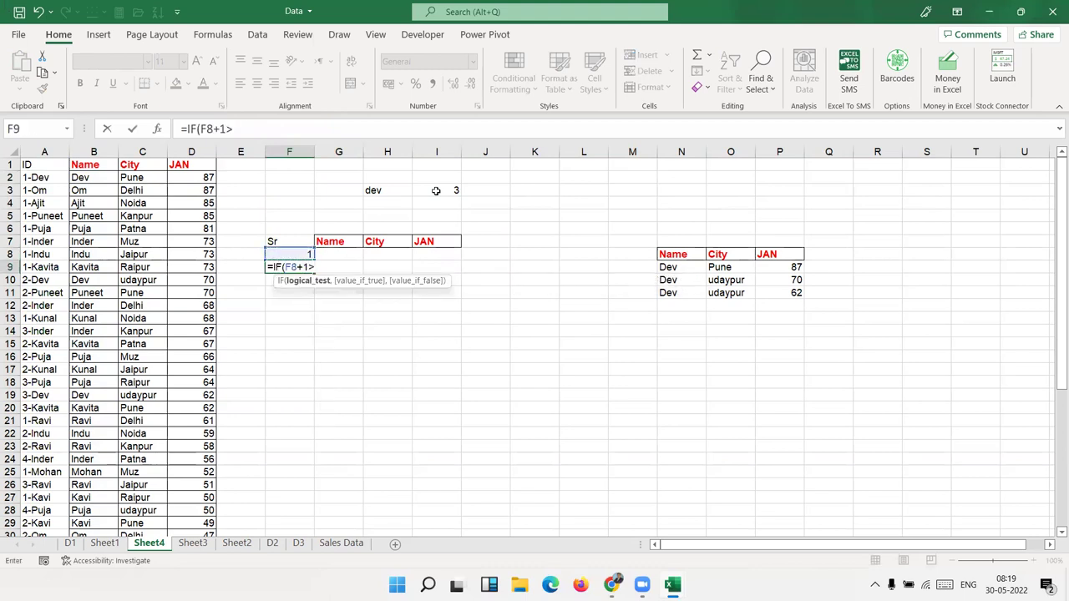
click(437, 189)
text(,"",)
click(298, 254)
text(+1)
key(Return)
- Make I3 absolute and wrap the F9 formula as =IFERROR(IF(F8+1>$I$3,"",F8+1),"")
key(Up)
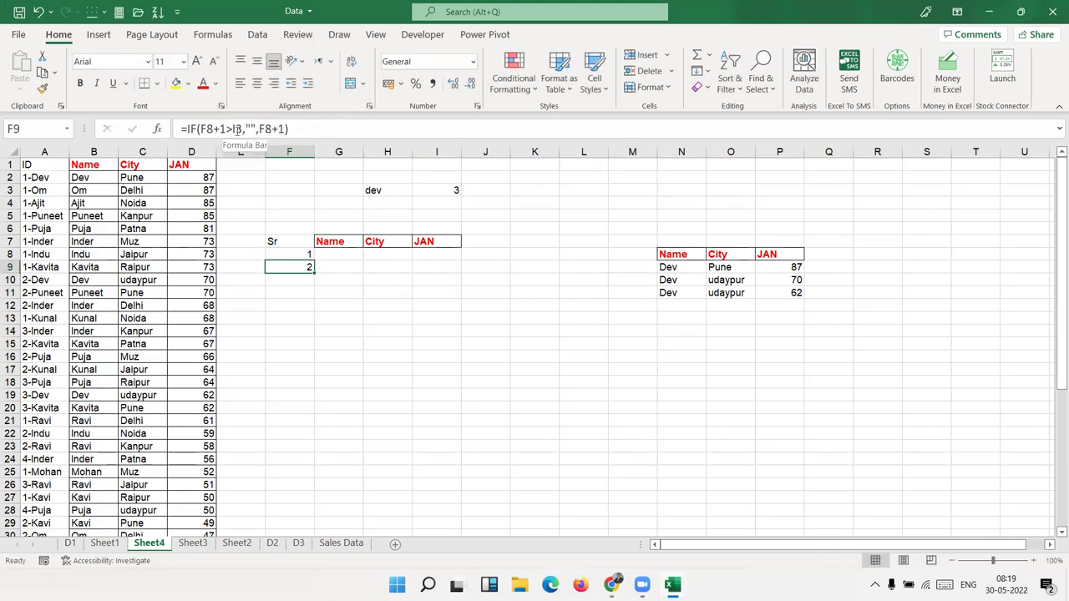
click(238, 130)
key(F4)
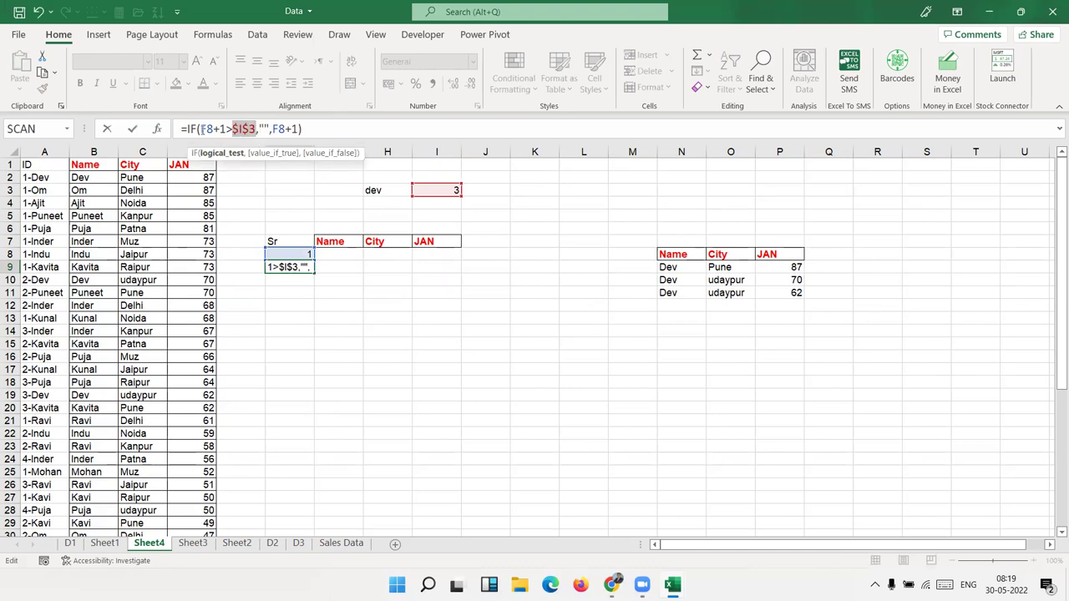
click(189, 129)
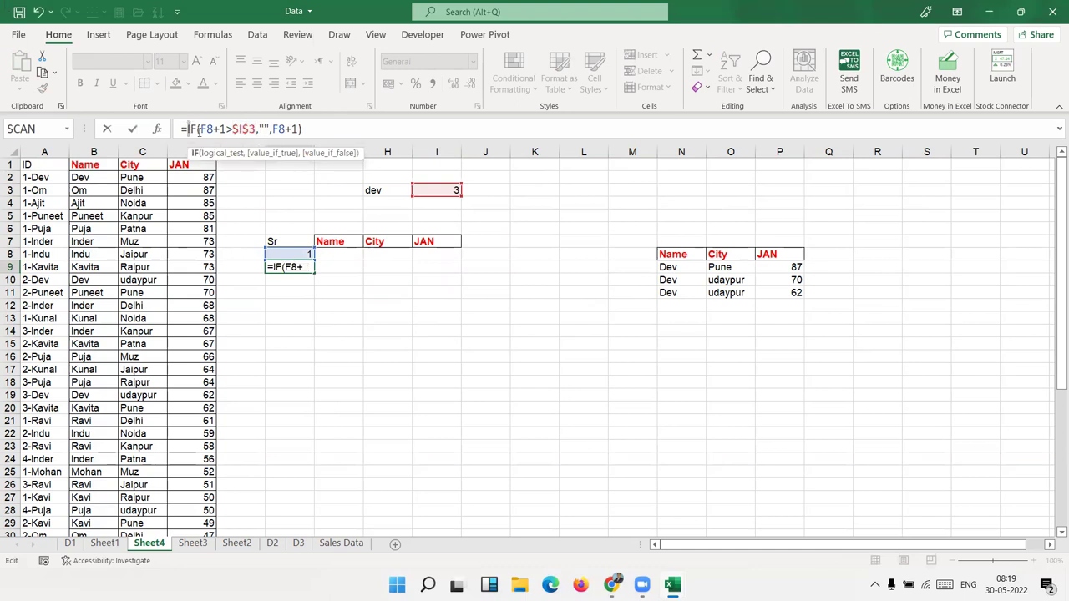
text(IF)
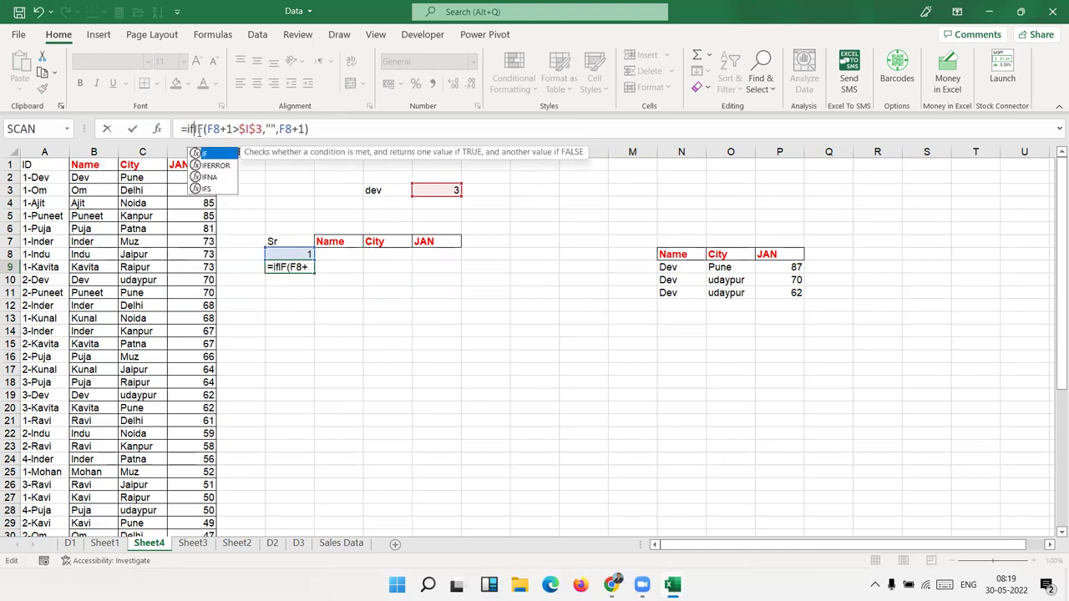
text(ERROR()
click(359, 128)
text(,)
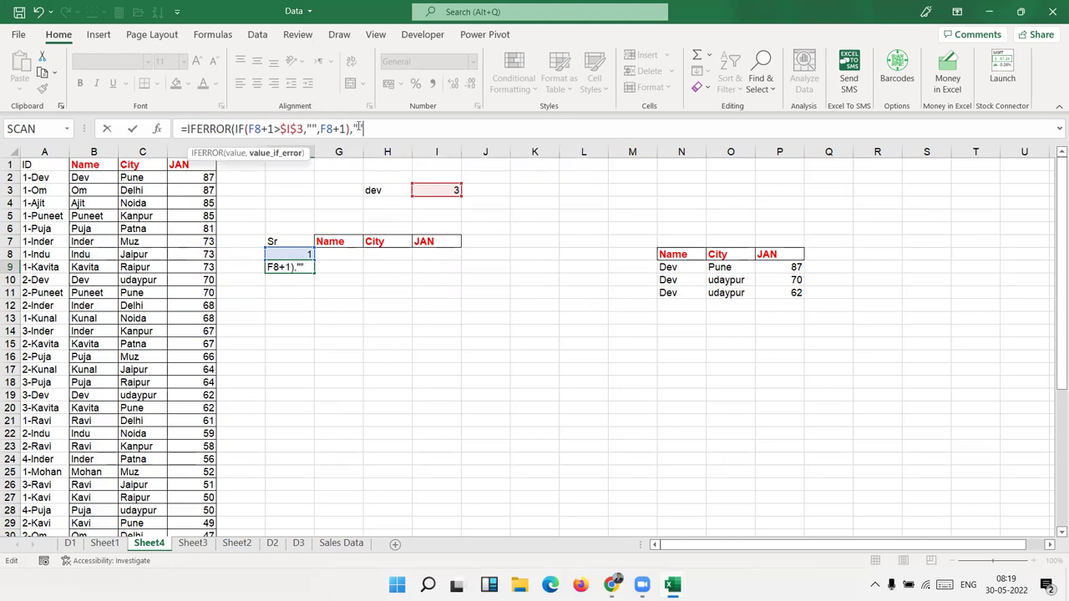
text(""))
key(Return)
- Fill the serial formula down column F so it shows 1, 2, 3
key(Up)
key(shift+Down)
key(shift+Down)
key(shift+Down)
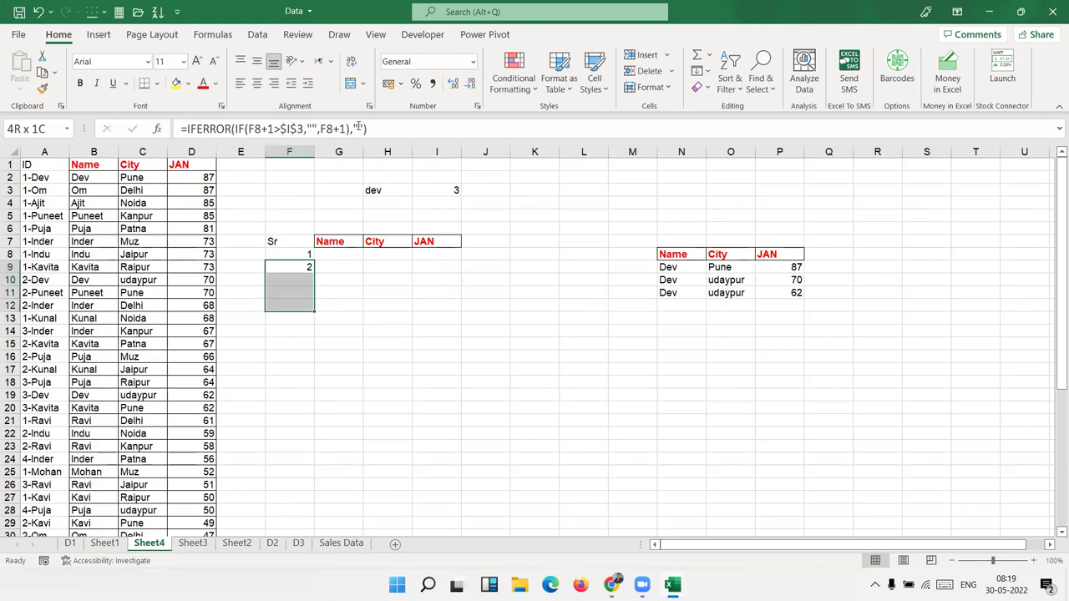
key(shift+Down)
key(shift+Down)
key(shift+Down)
key(shift+Down)
key(ctrl+d)
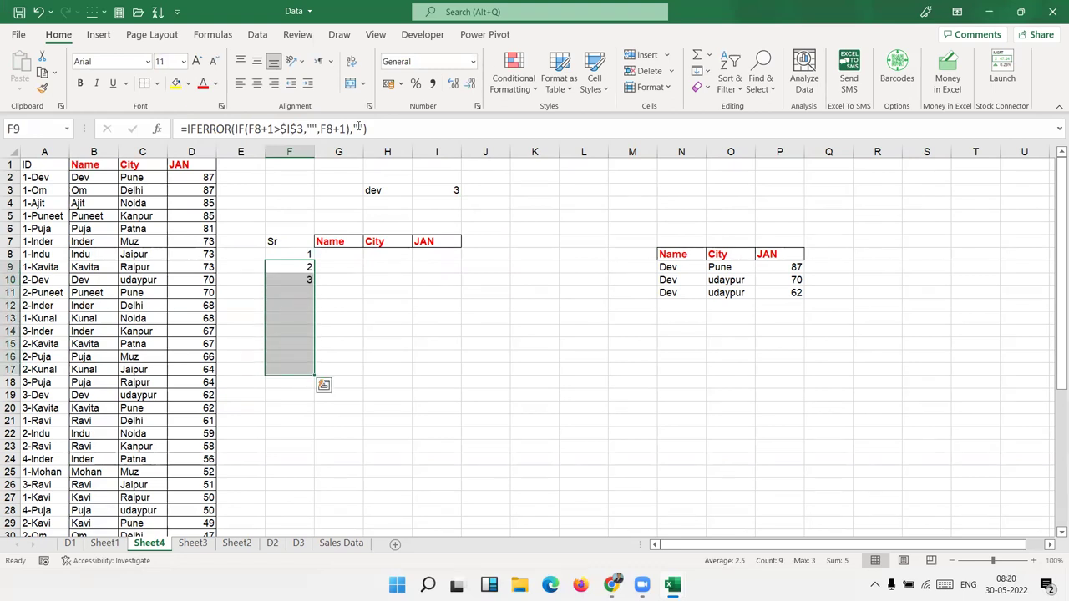
key(shift+Down)
key(shift+Down)
key(shift+Down)
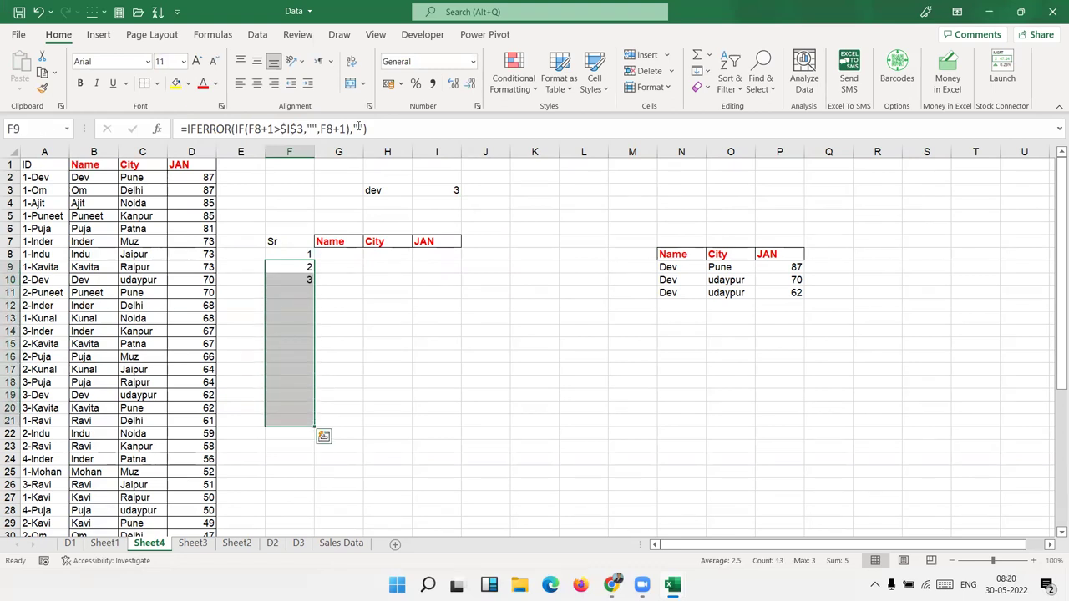
key(ctrl+Up)
key(Right)
key(Down)
- Draft a VLOOKUP in G8 keyed on F8 joined with I3, then discard it
text(=vl)
key(Tab)
key(Left)
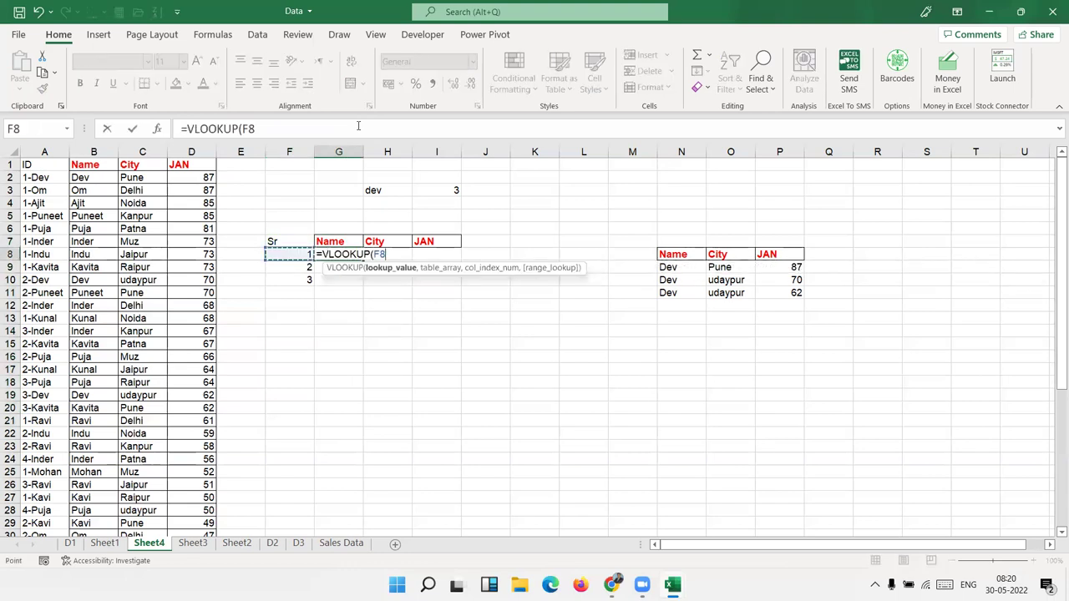
text(&"-")
text(&)
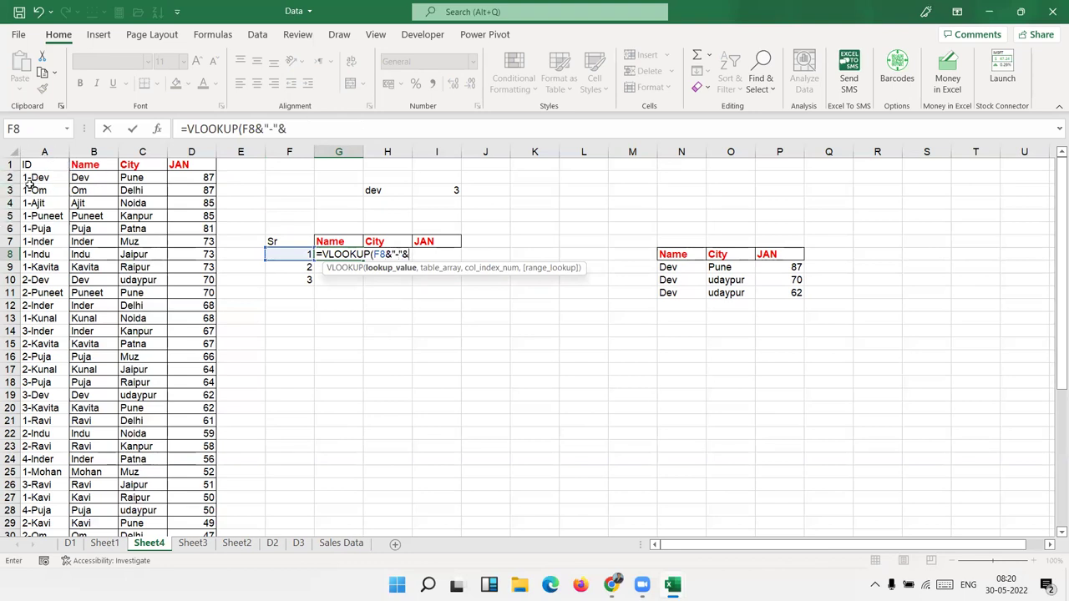
click(451, 189)
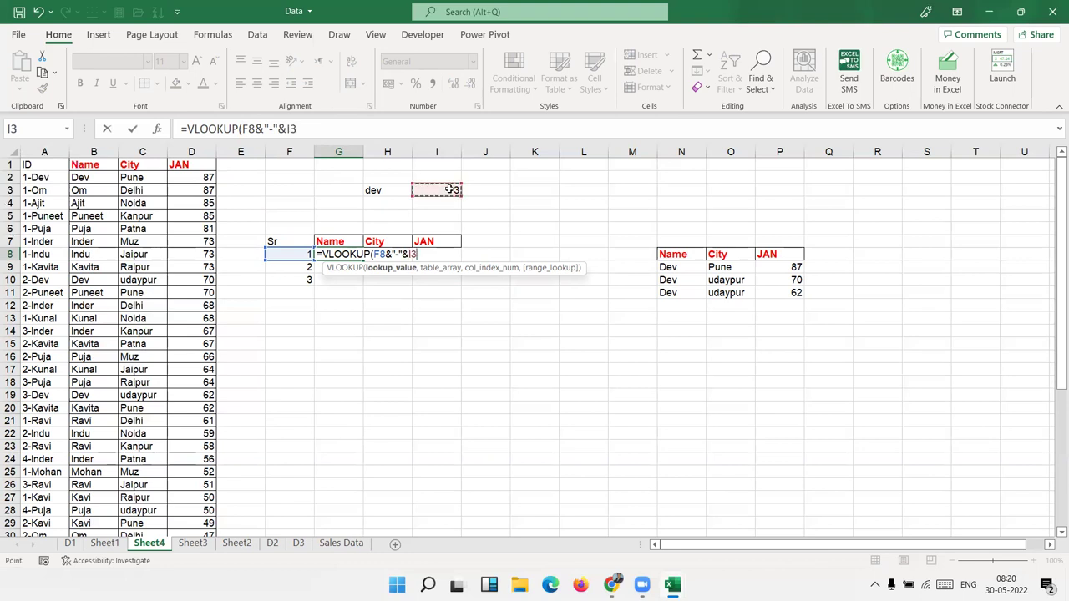
text(,)
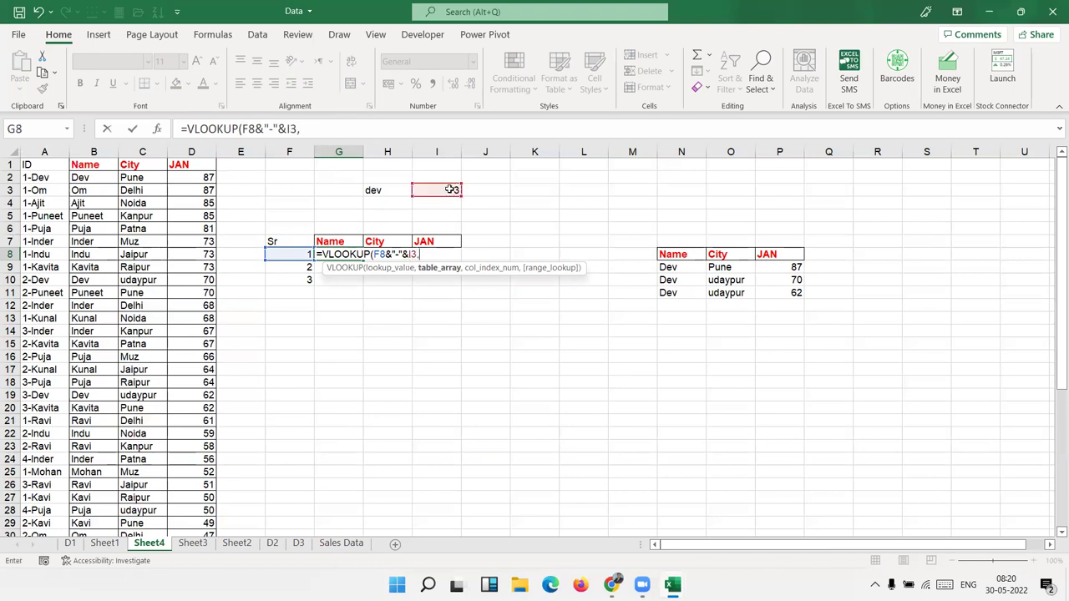
click(49, 151)
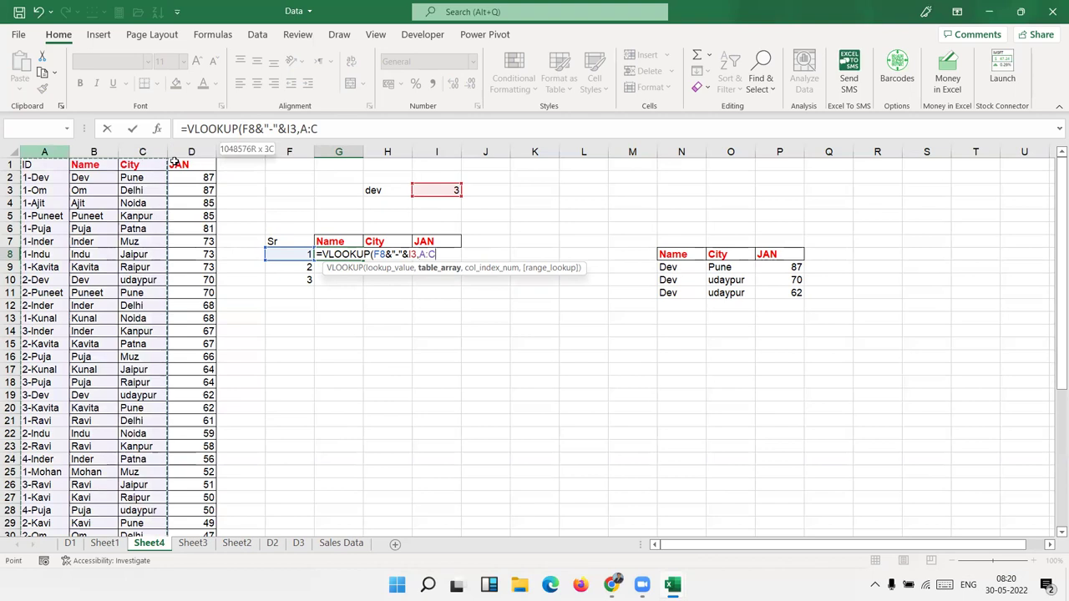
drag(106, 153, 191, 164)
text(,2,0))
key(ctrl+Return)
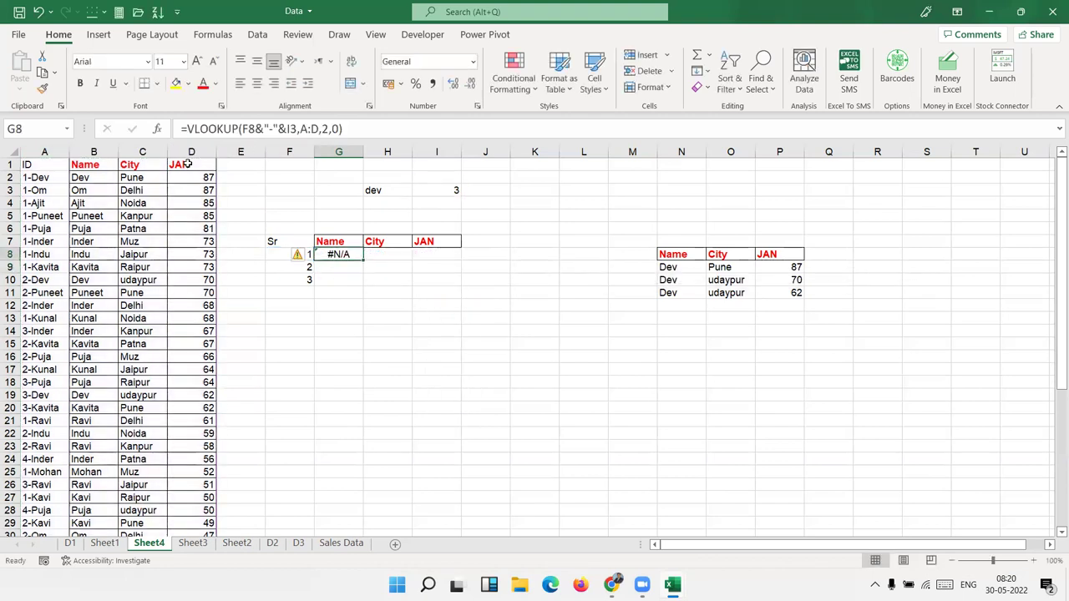
click(290, 129)
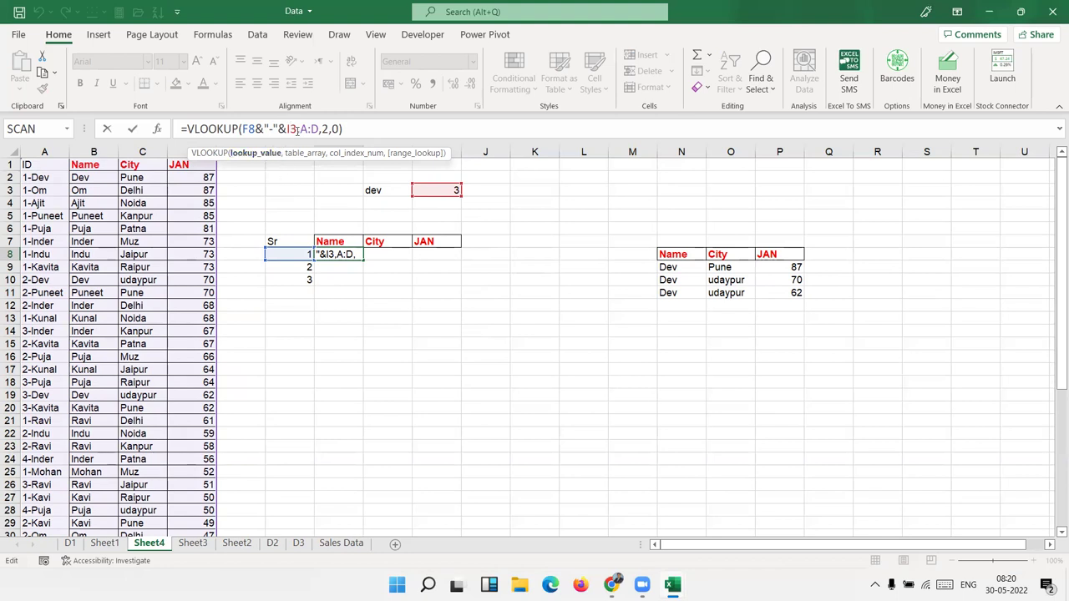
key(Escape)
- Enter =VLOOKUP(F8&"-"&H3,A:D,2,0) in G8 so it returns Dev
text(=vl)
key(Tab)
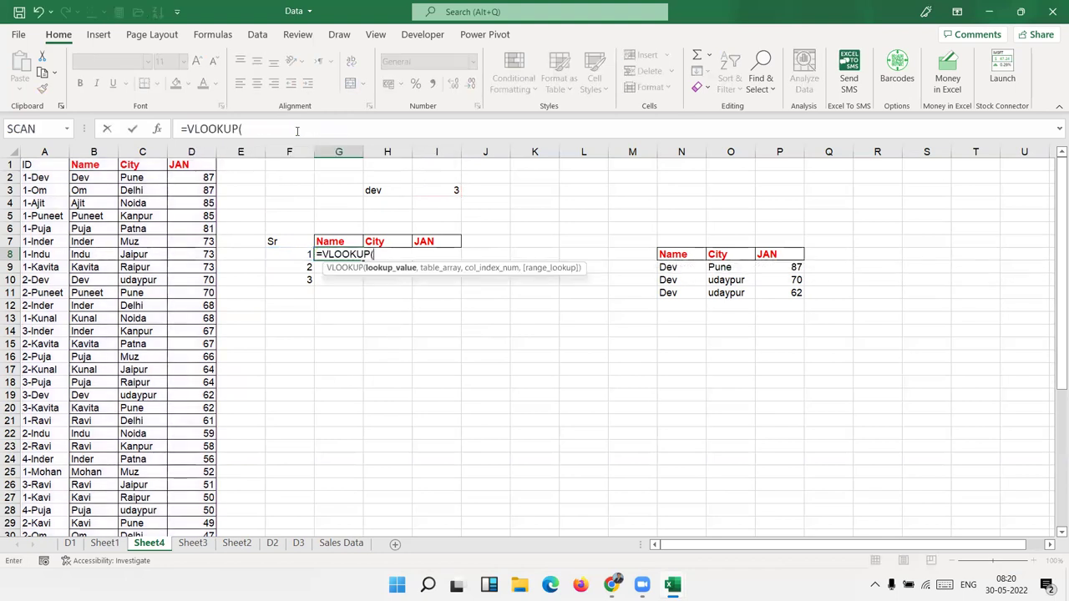
key(Left)
text(&"-")
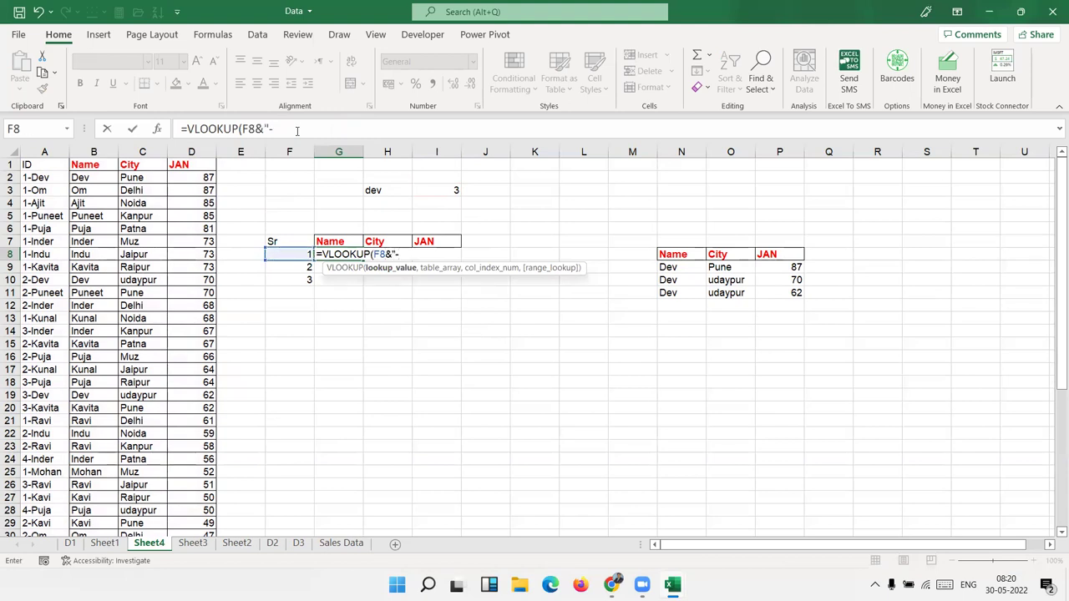
text(&)
click(391, 191)
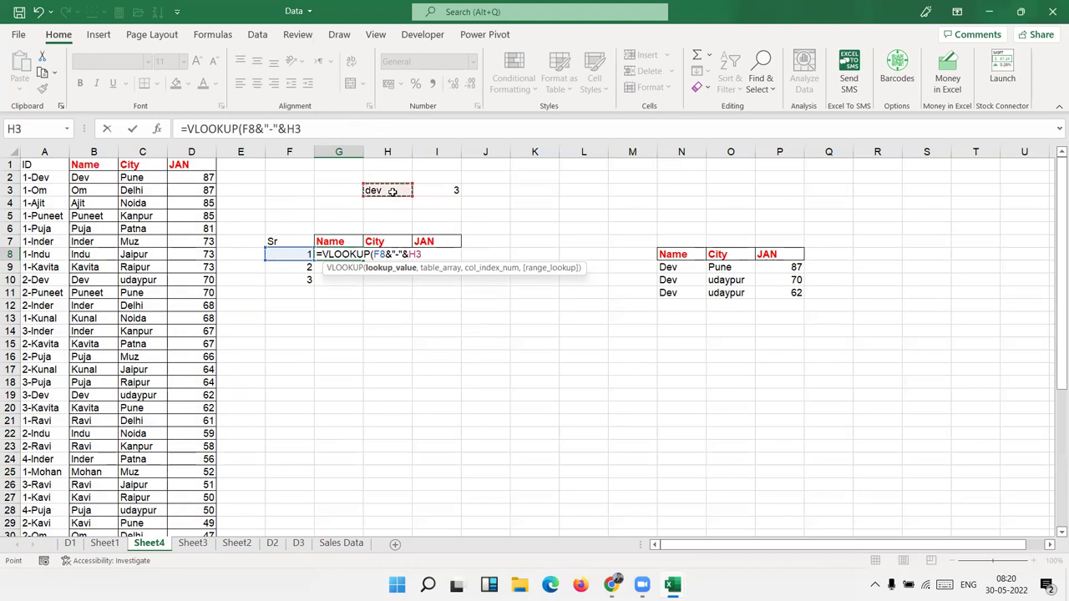
text(,)
drag(44, 151, 187, 169)
text(,)
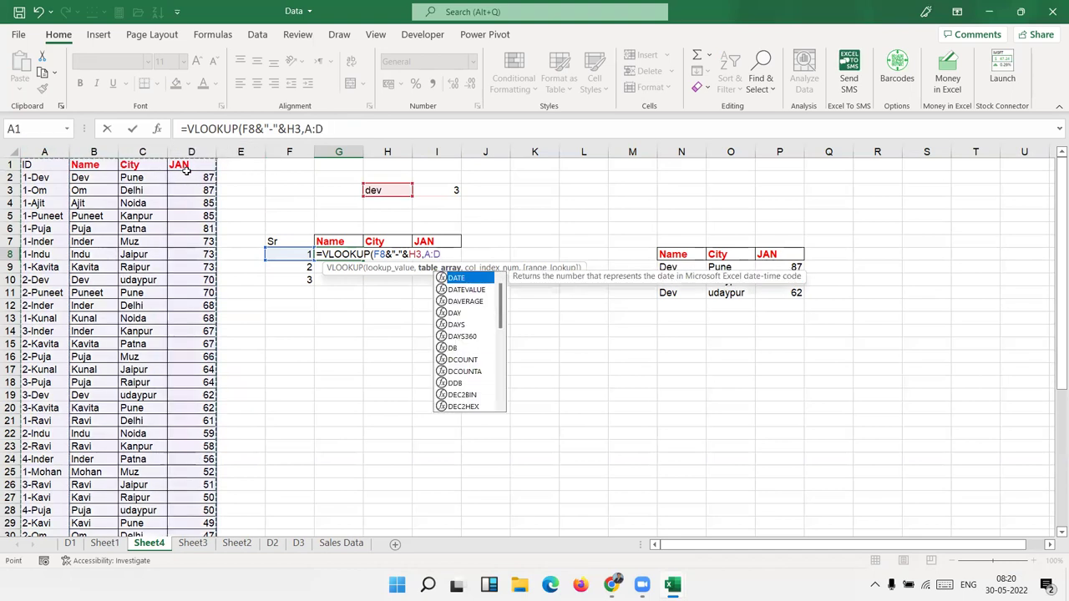
text(2,0)
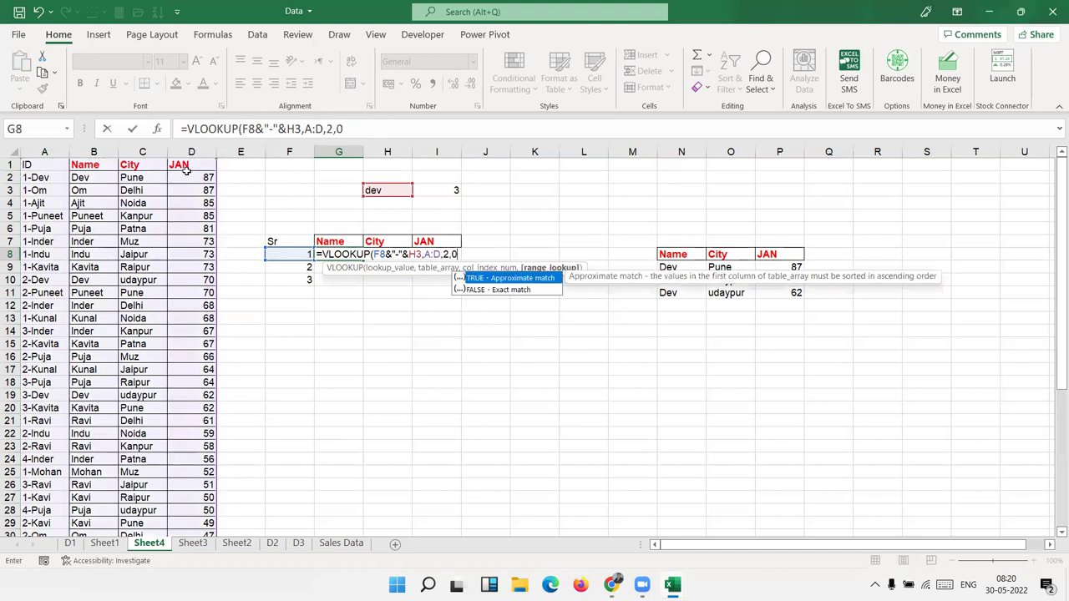
key(ctrl+Return)
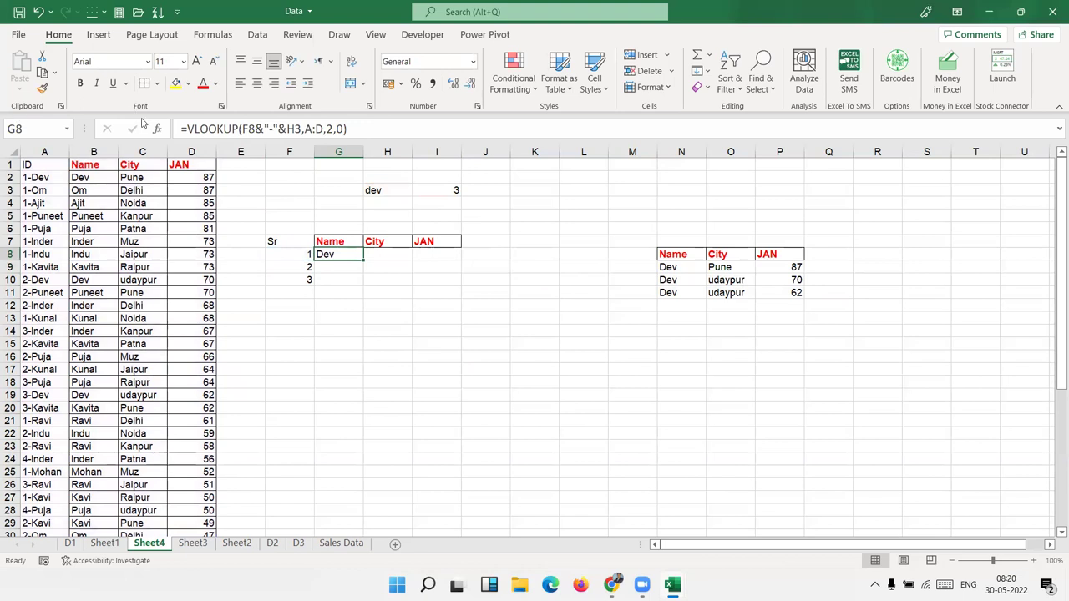
- Wrap the G8 lookup in IFERROR with "", make H3 absolute, and fill down to row 20
click(227, 131)
text(IFERROR()
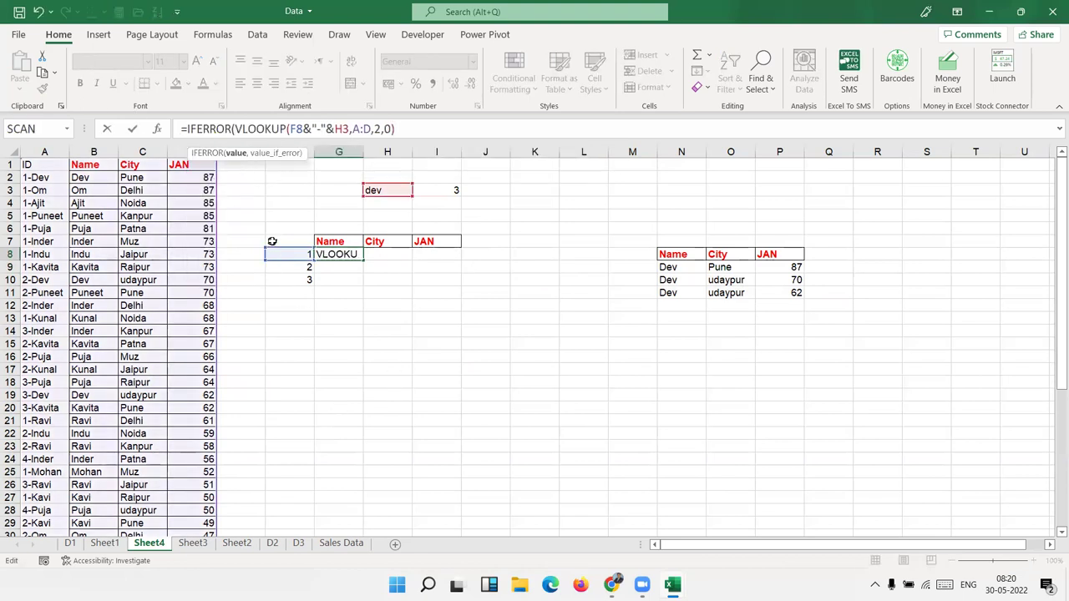
click(297, 131)
click(334, 129)
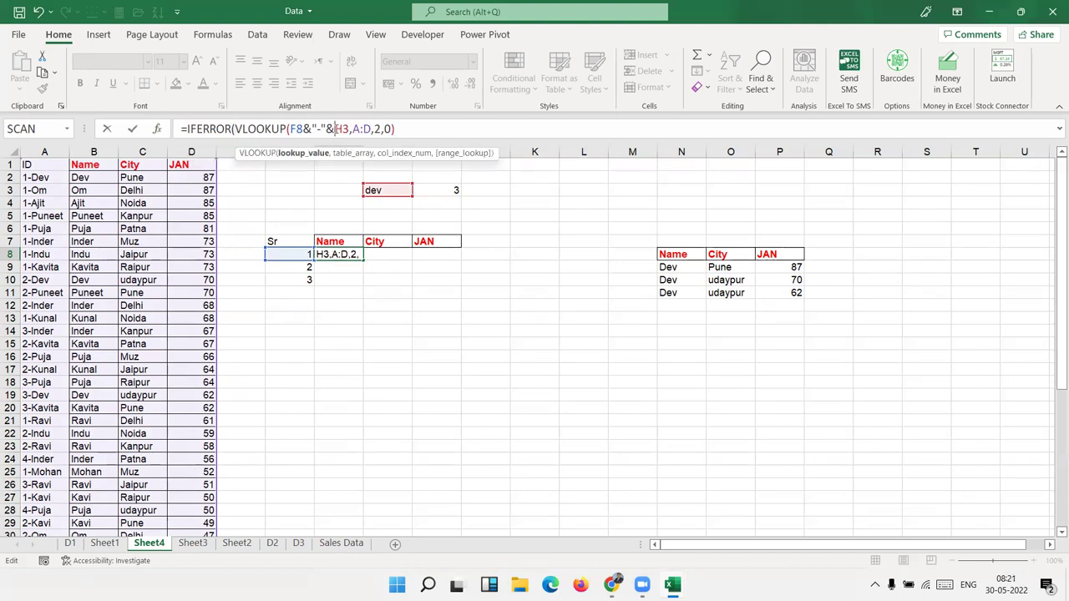
key(F4)
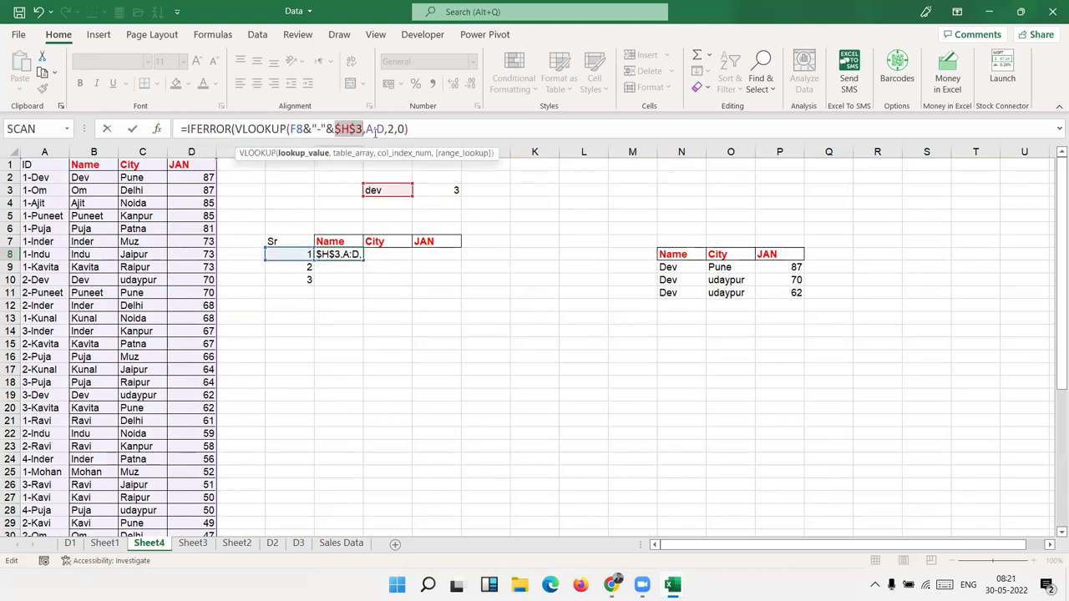
key(Return)
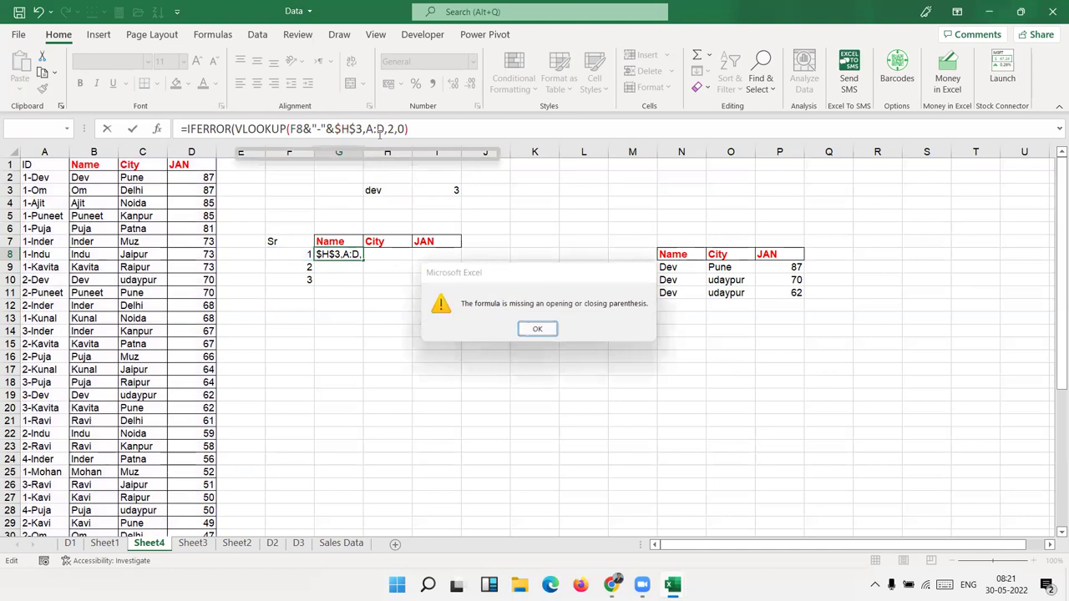
key(Return)
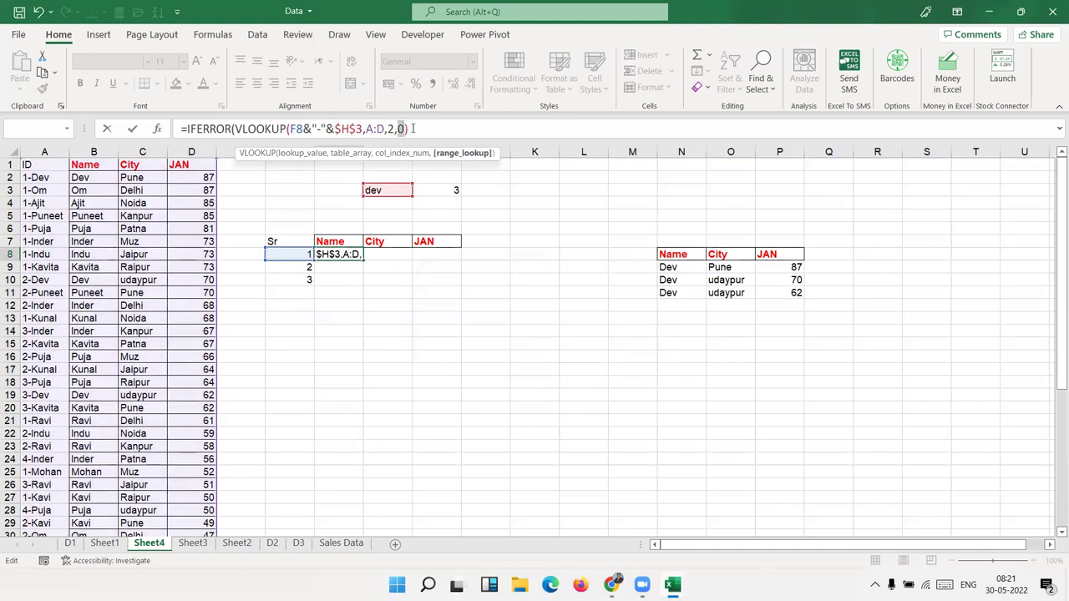
click(412, 129)
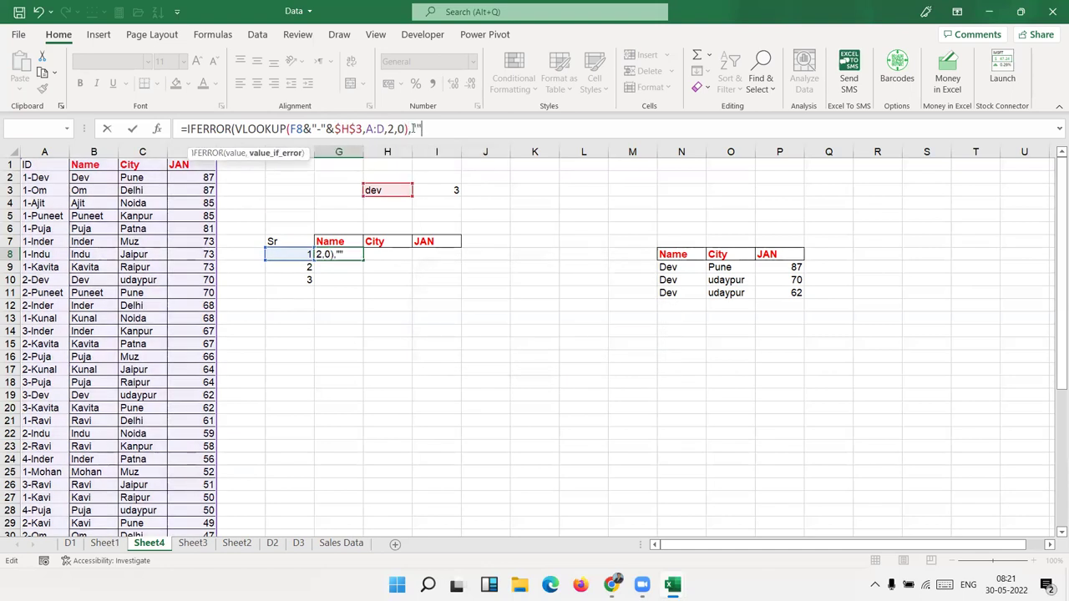
text())
key(Return)
key(Up)
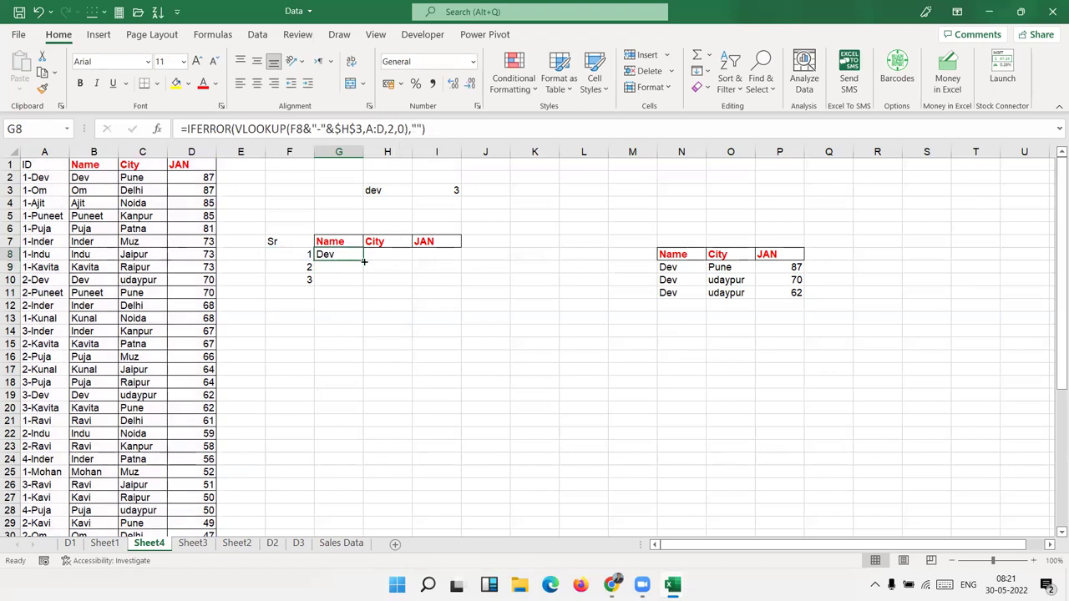
drag(365, 261, 359, 424)
- Copy the lookup formula into H8 with column index 3 for City and fill it down
click(225, 135)
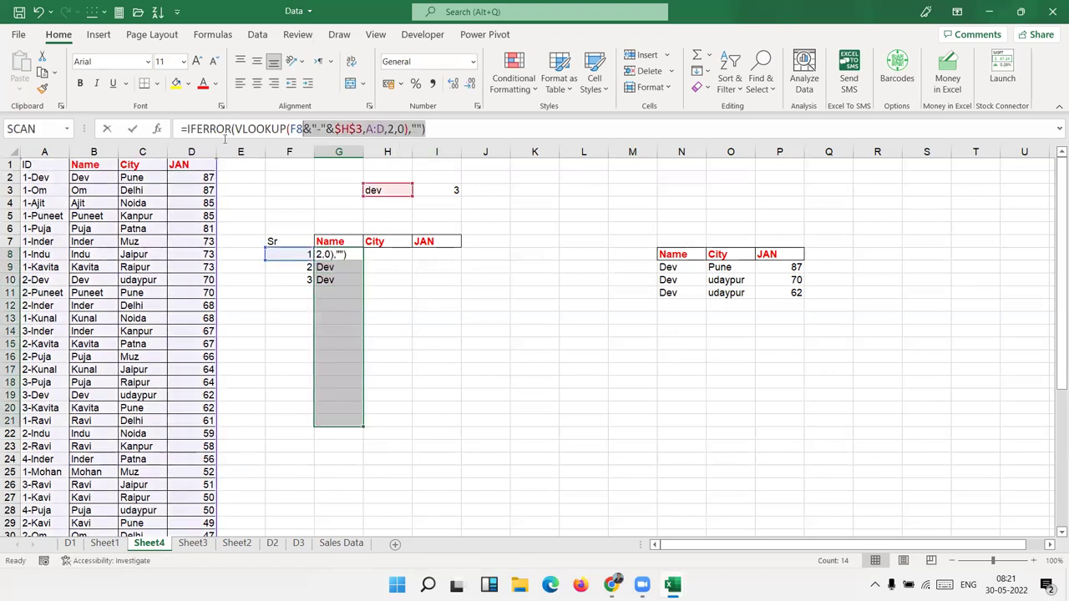
drag(224, 139, 187, 131)
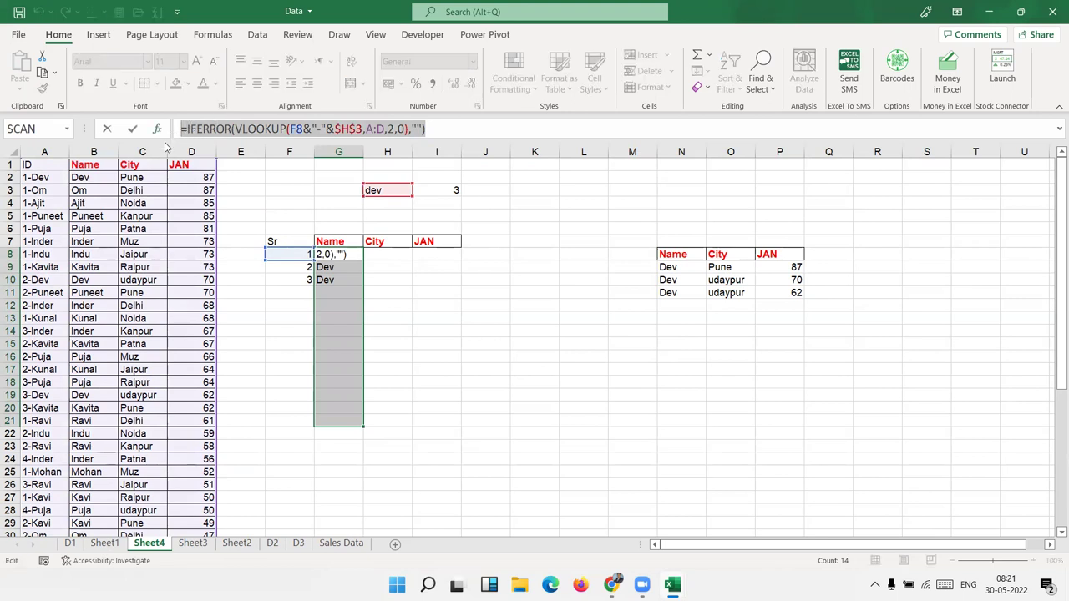
key(ctrl+shift+Return)
click(387, 251)
key(ctrl+v)
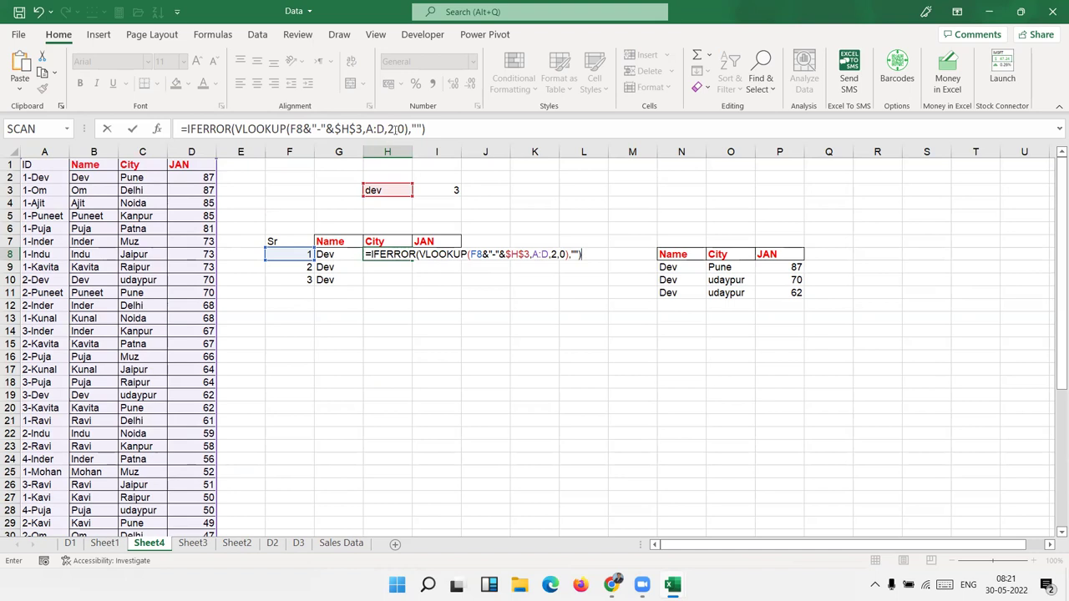
click(393, 128)
key(BackSpace)
text(3)
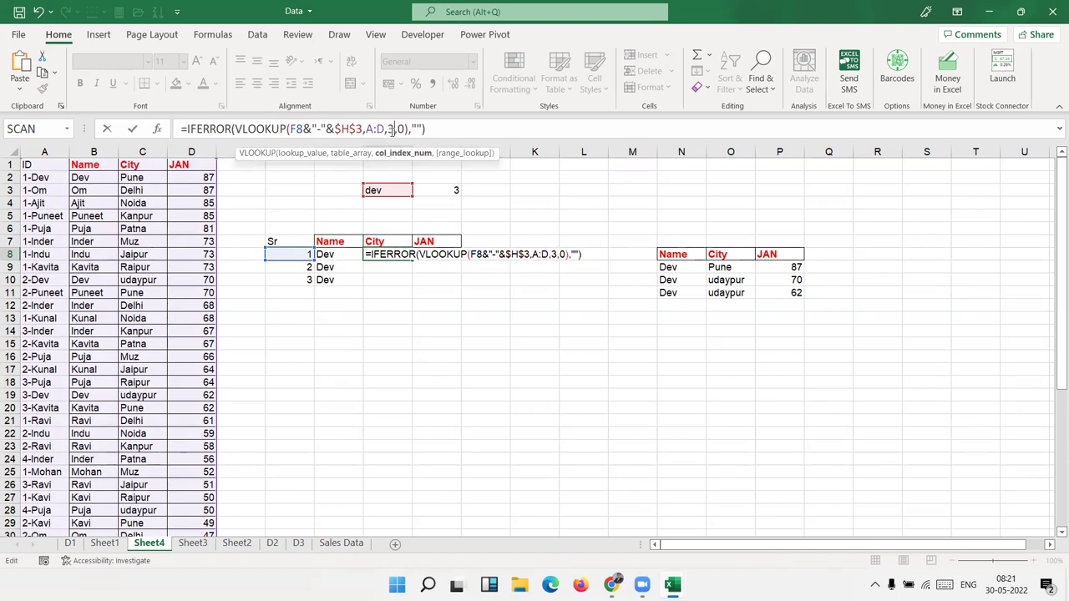
key(Return)
click(388, 254)
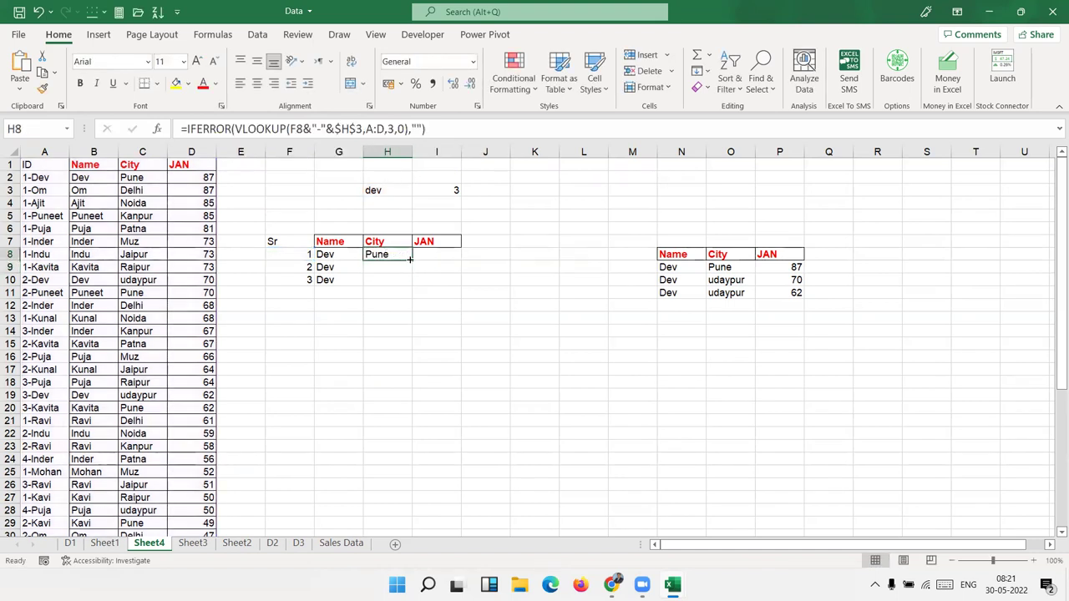
drag(412, 260, 420, 431)
- Paste the lookup formula into I8 with column index 4 for JAN and fill it down
click(433, 254)
double_click(432, 254)
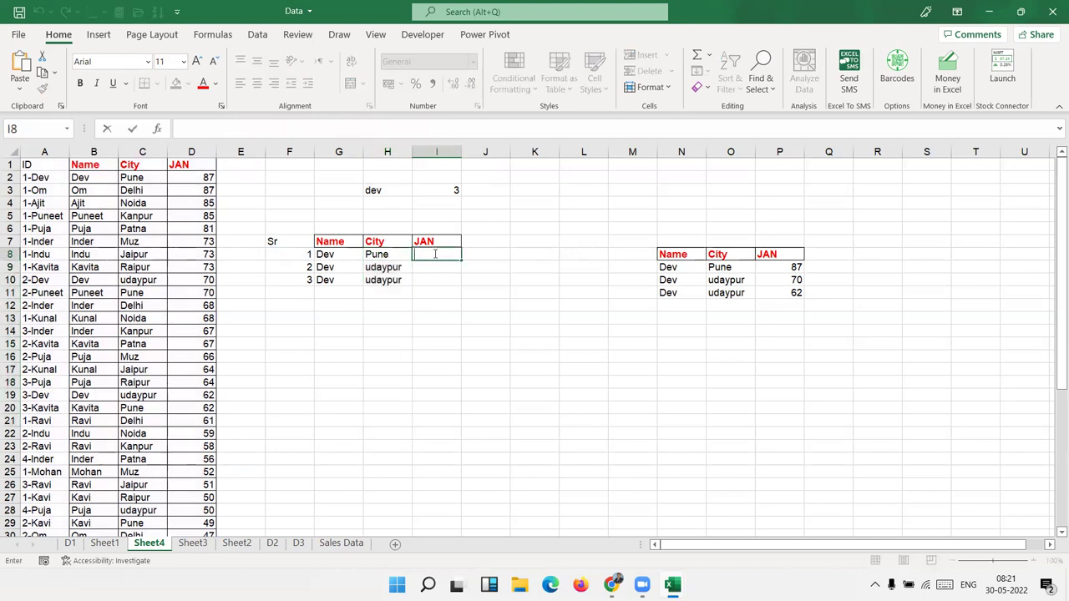
text(=IFERROR(VLOOKUP(F8&"-"&$H$3,A:D,2,0),""))
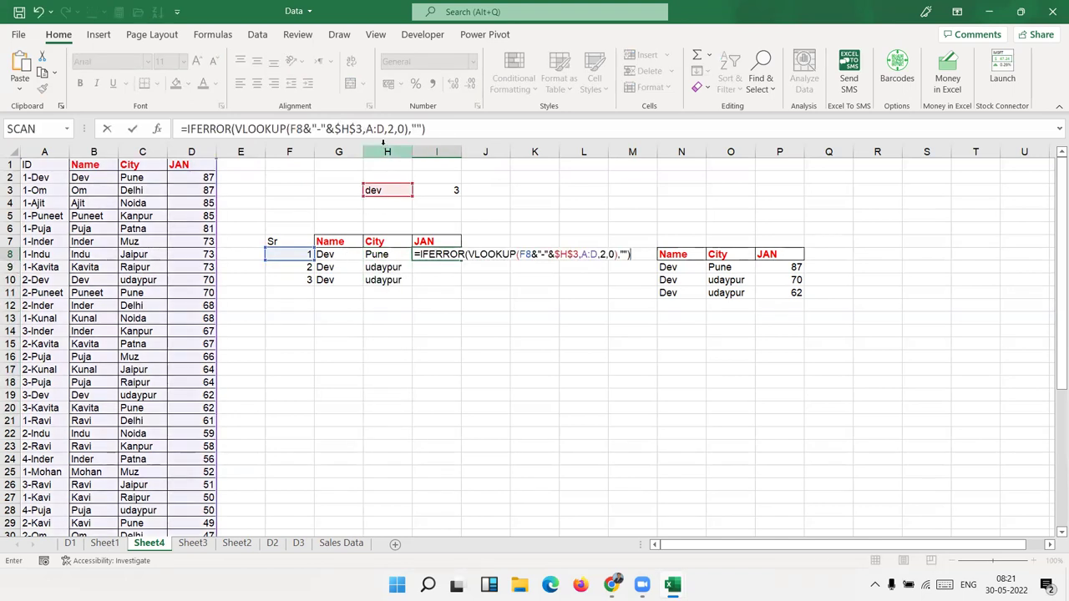
click(392, 128)
key(BackSpace)
text(4)
key(Return)
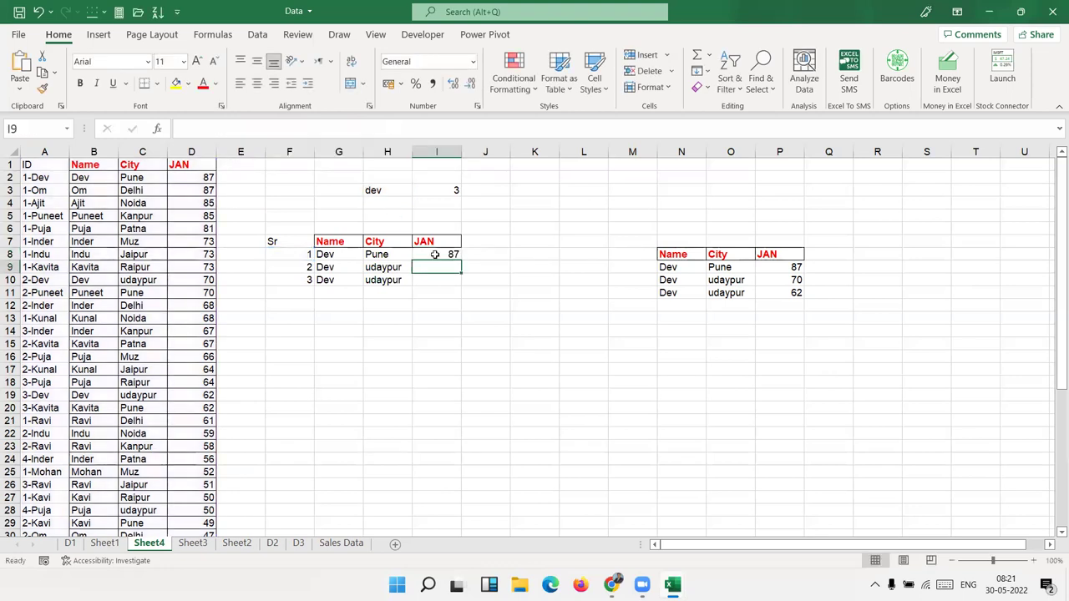
click(435, 254)
drag(460, 260, 460, 425)
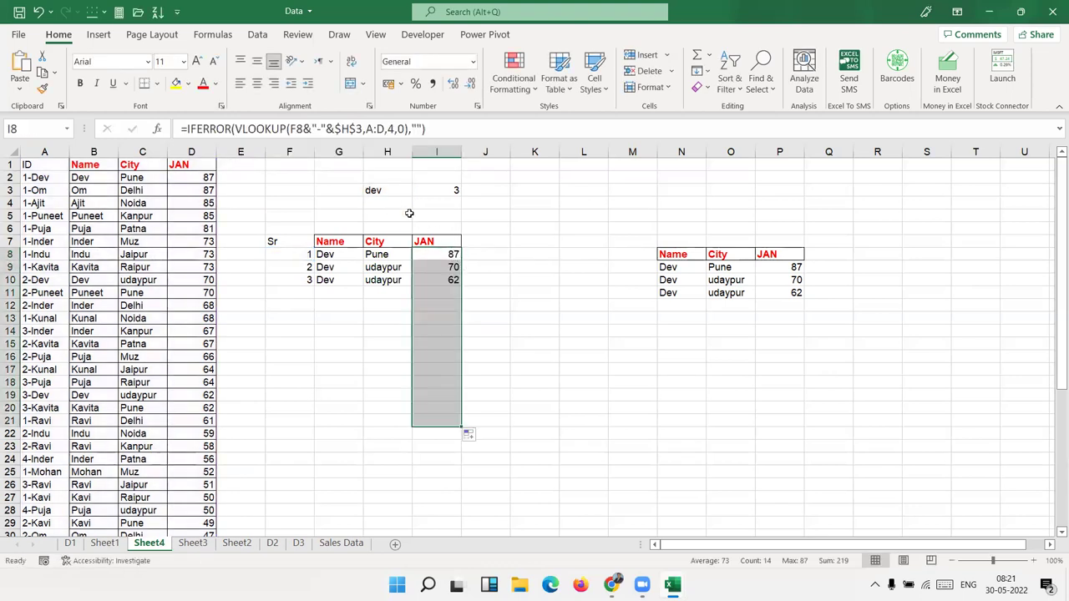
- Test the lookup by entering Om, then Puja, as the name in H3
click(380, 190)
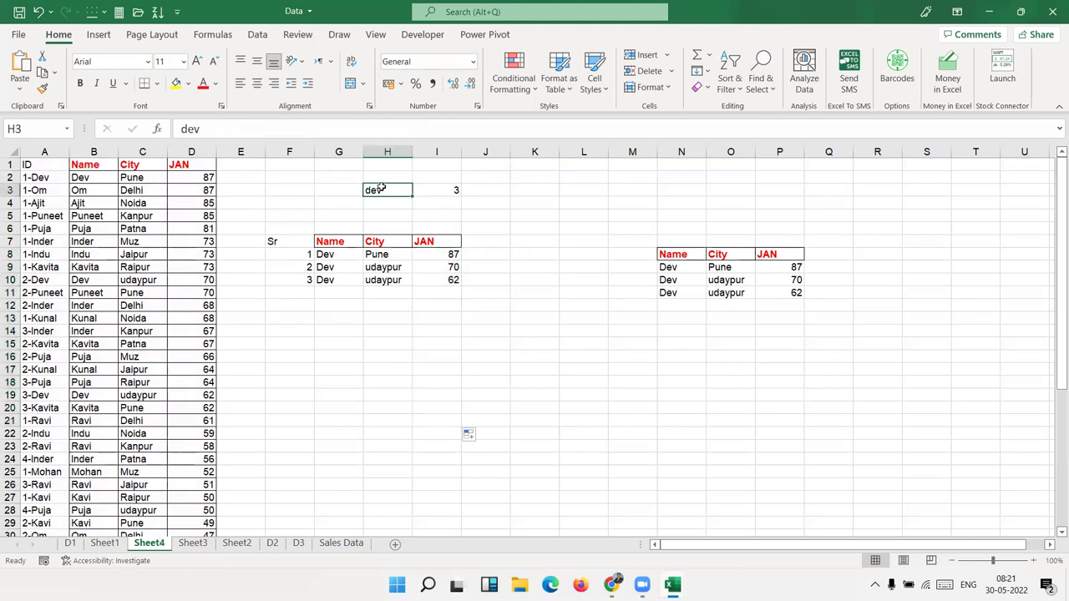
text(Om)
key(Return)
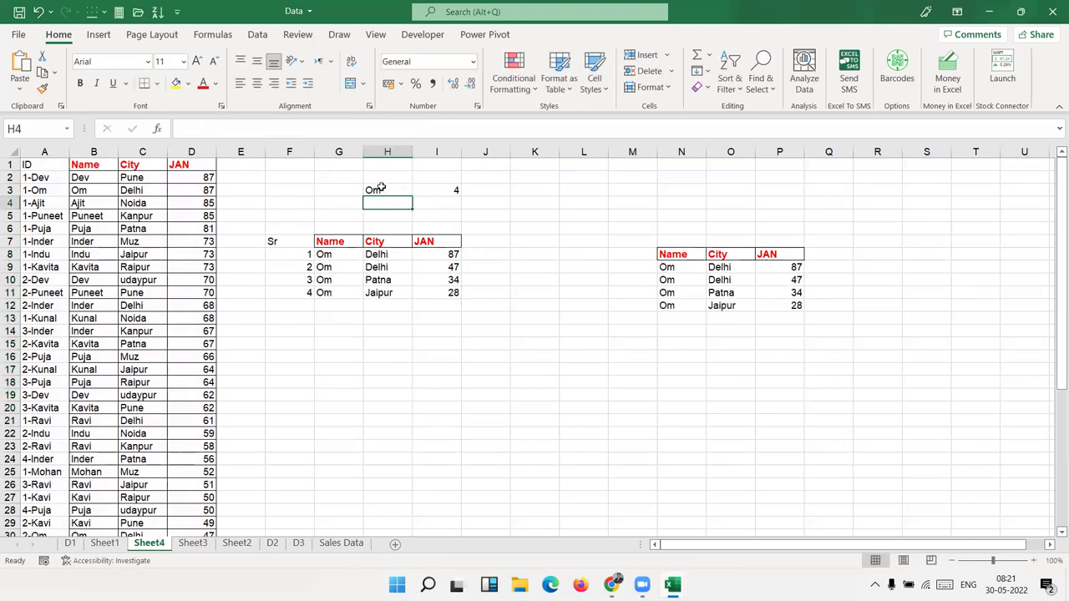
click(380, 189)
text(Pu)
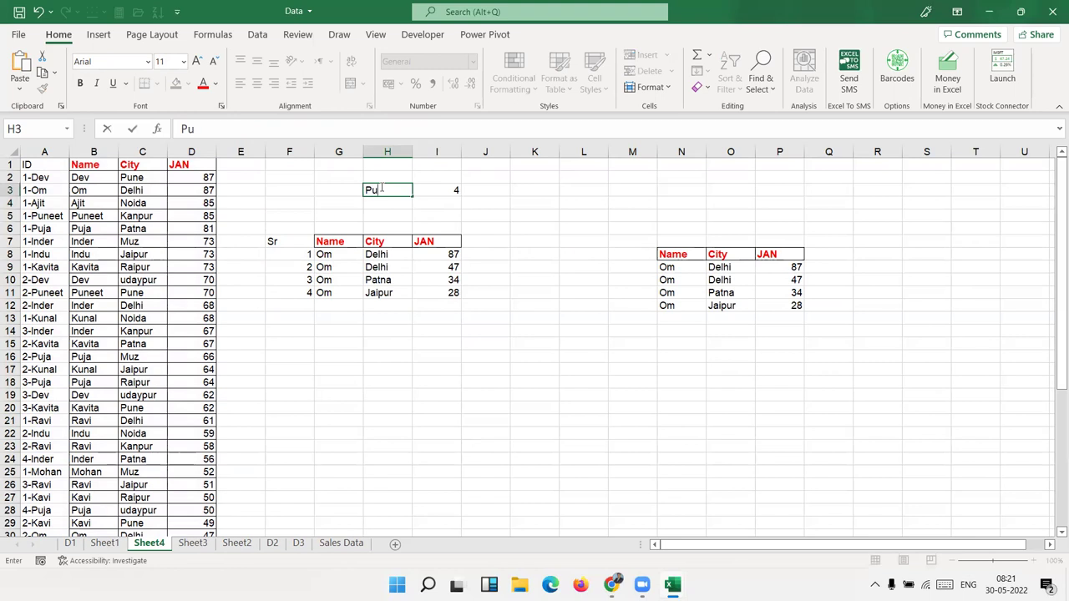
text(ja)
key(Return)
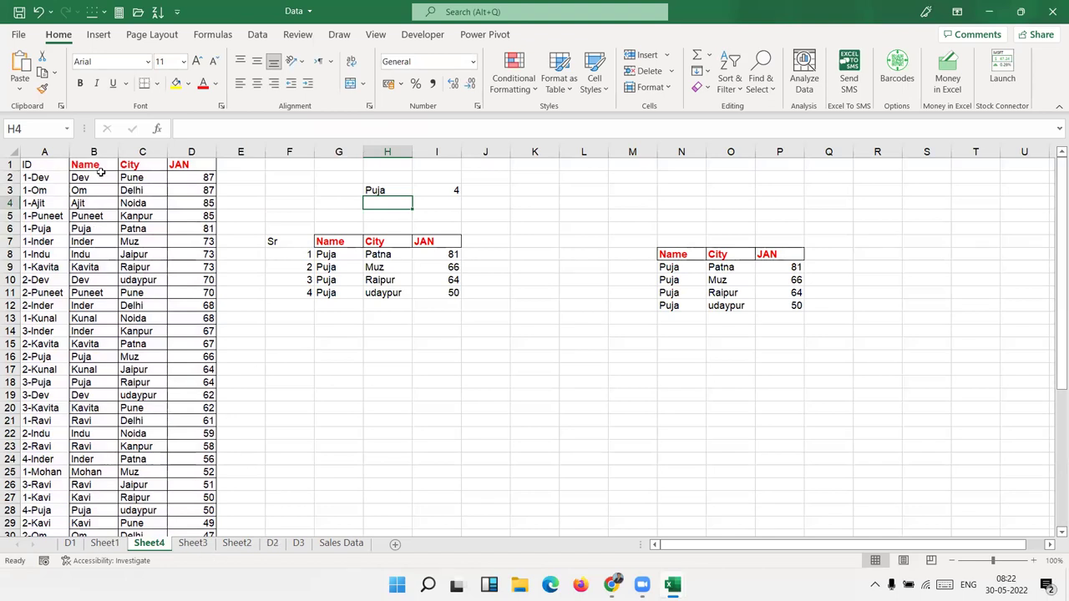
- Copy the Name, City and JAN data into a new Sheet5 at A1
drag(100, 170, 192, 369)
key(ctrl+c)
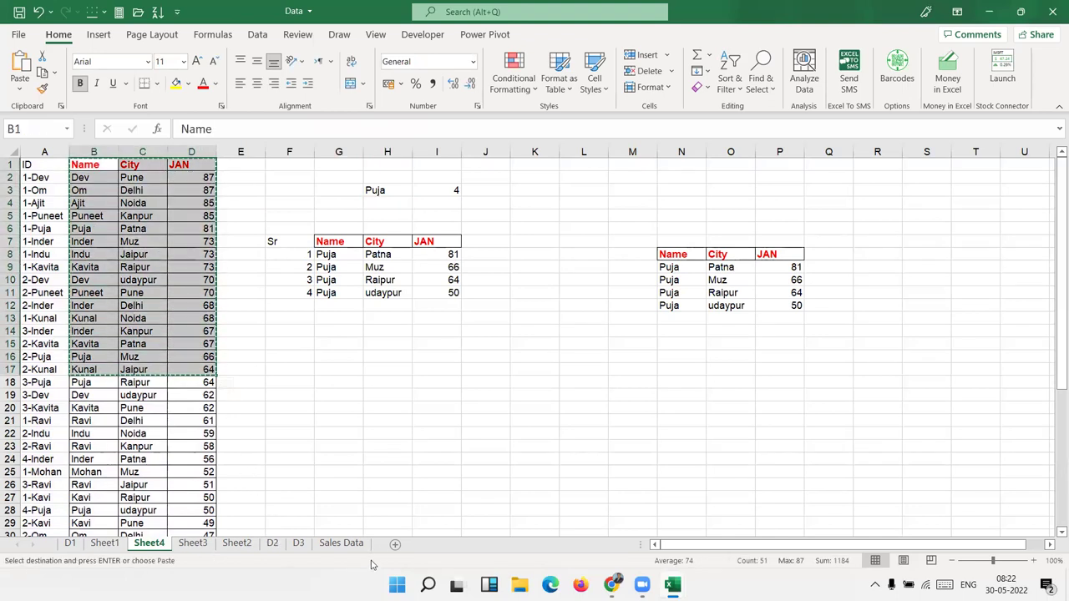
click(395, 544)
key(ctrl+v)
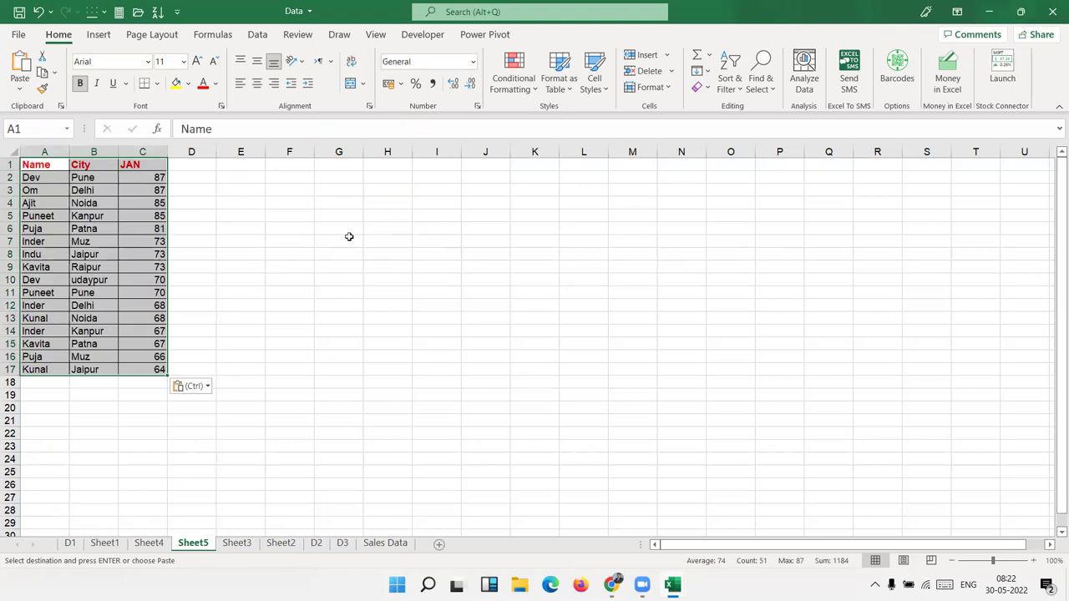
- Copy the Name, City, JAN headers into G3:I3
click(340, 188)
text(=)
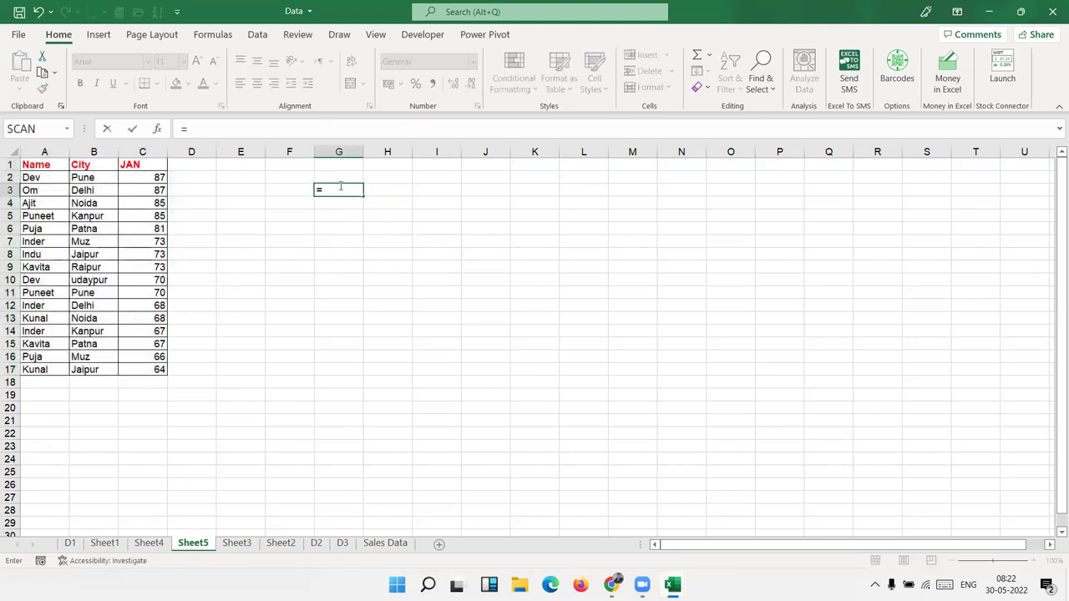
key(Escape)
key(Left)
key(ctrl+Left)
key(ctrl+Left)
key(Up)
key(ctrl+shift+Right)
key(Up)
key(ctrl+shift+Right)
key(ctrl+c)
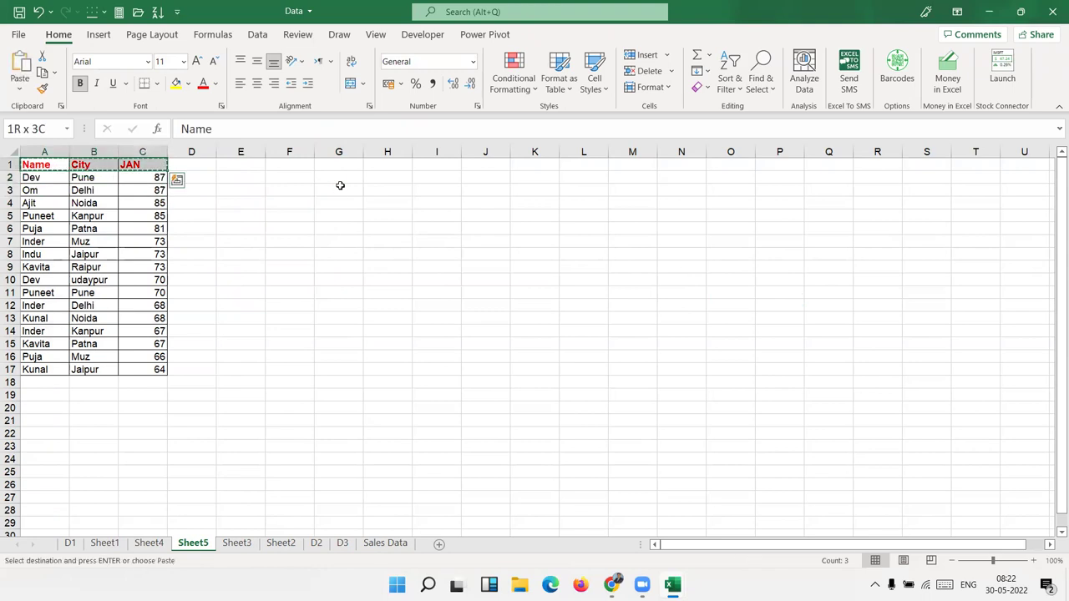
click(341, 188)
key(ctrl+v)
- Enter =SORT(A1:C17,1,1) in G4 to list the data sorted by name
click(341, 205)
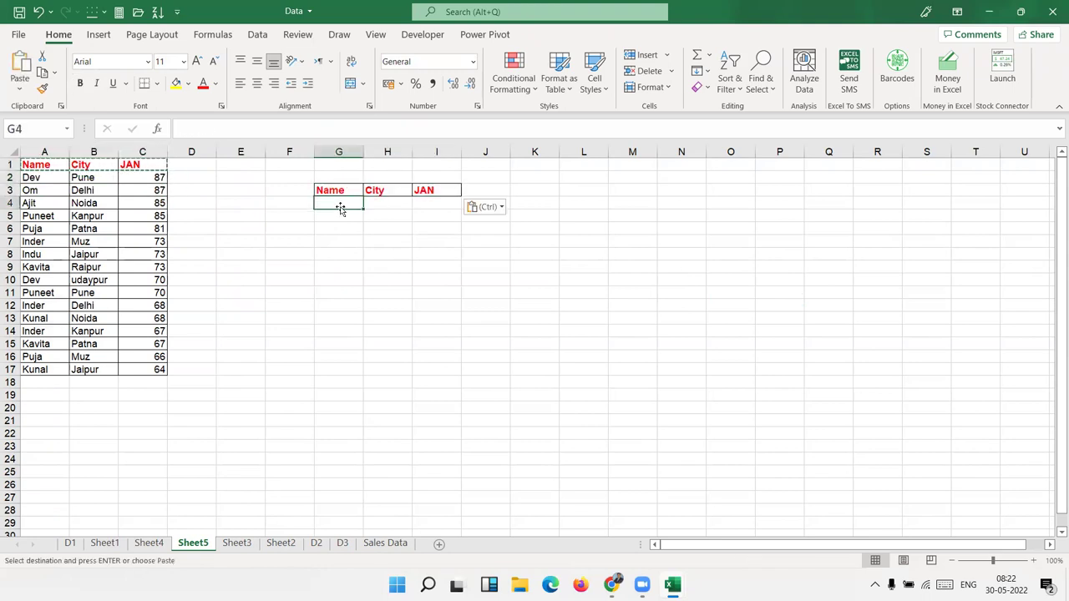
text(=sor)
key(Tab)
key(ctrl+Left)
key(ctrl+Left)
key(ctrl+Up)
key(ctrl+shift+Right)
key(ctrl+shift+Down)
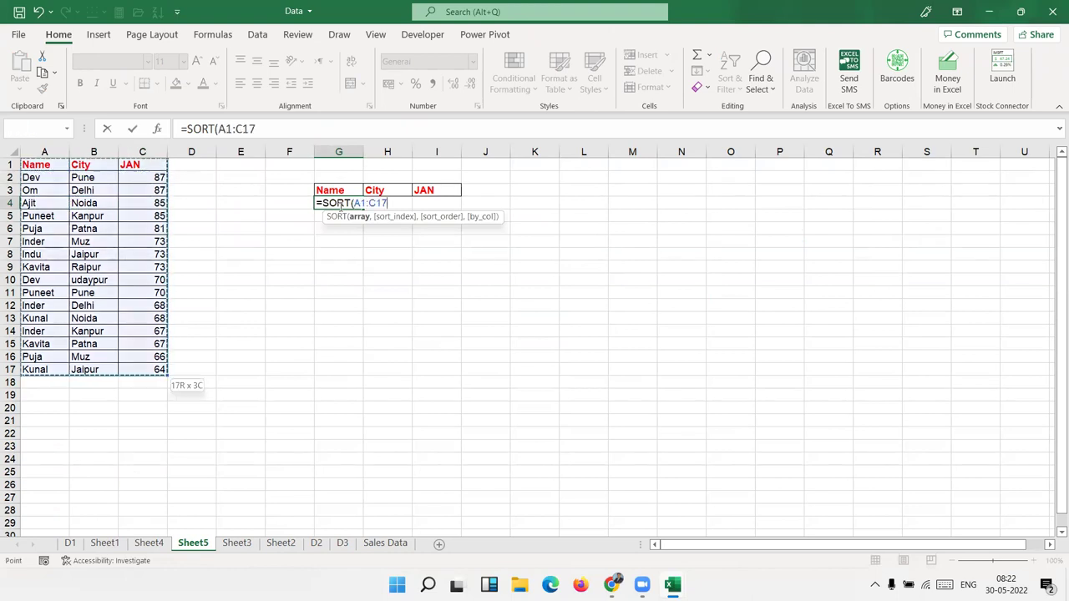
text(,)
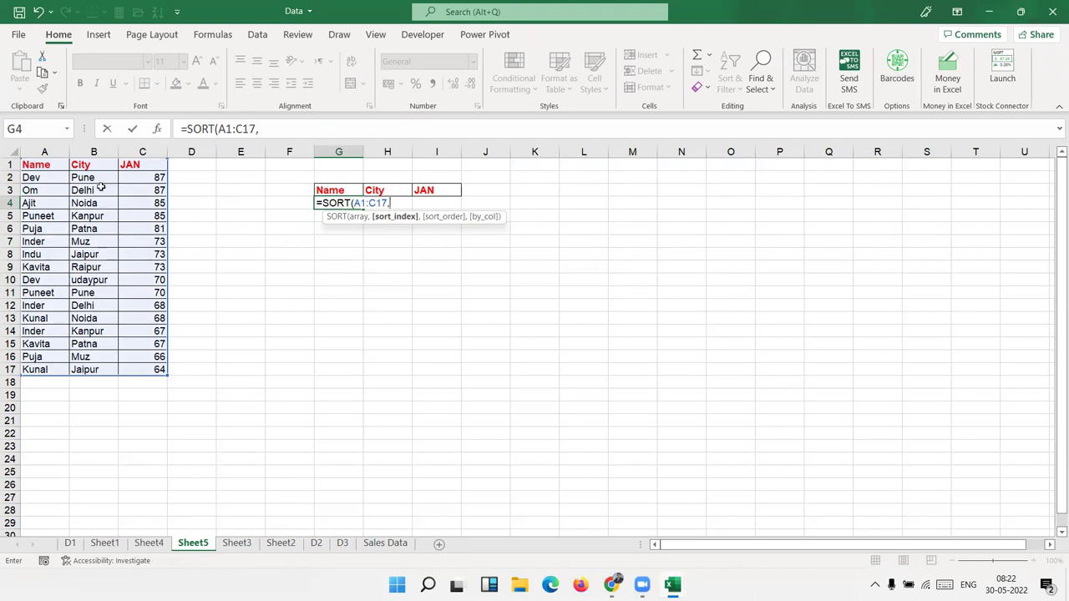
text(1)
text(,)
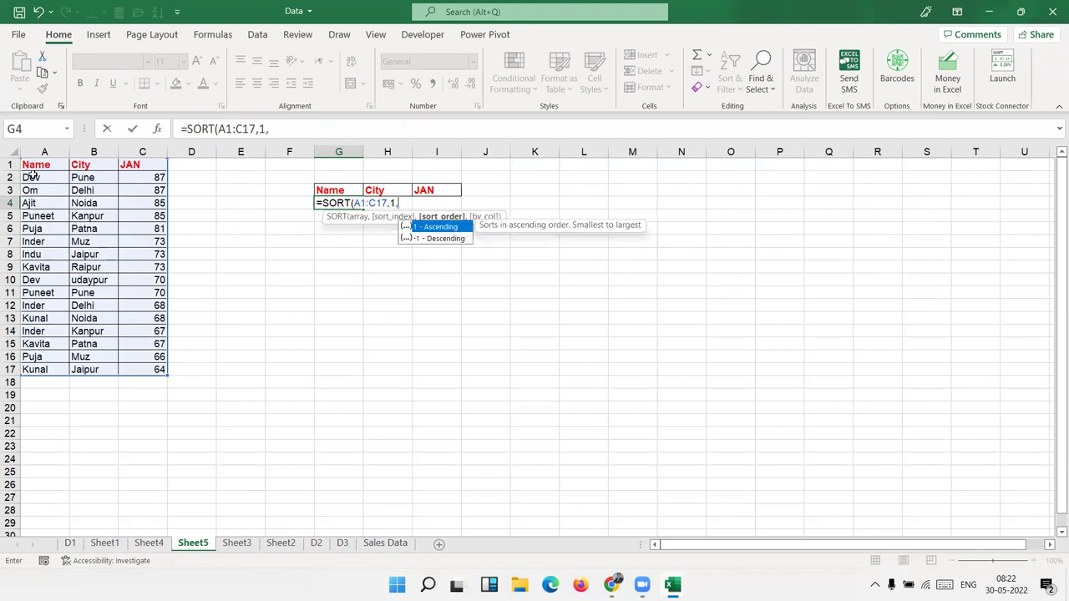
text(1)
key(Return)
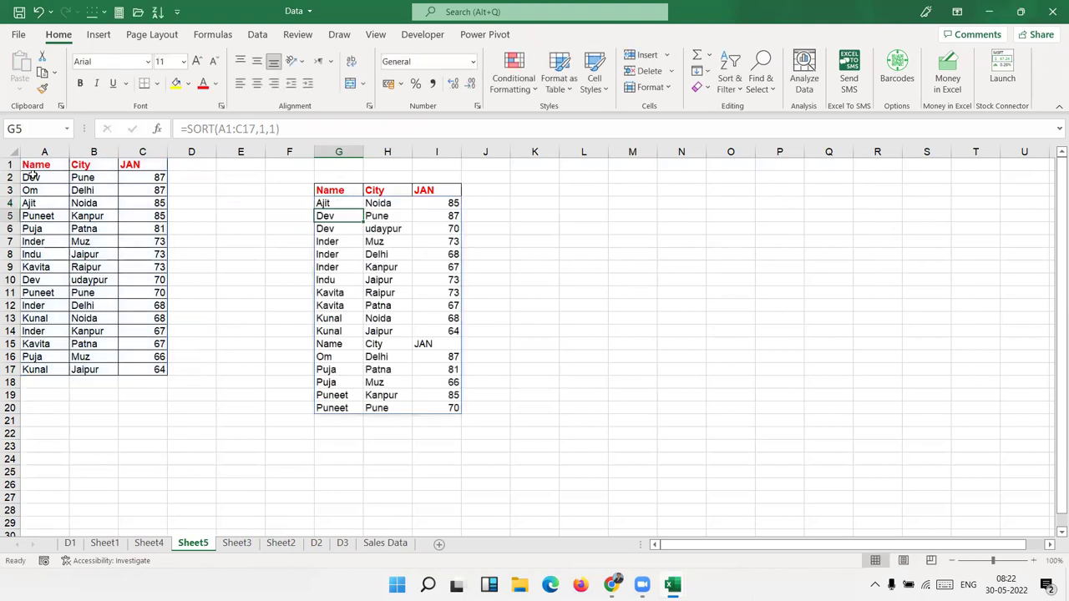
- On Sheet4, enter =UNIQUE(B:B) in K3 to list each distinct name once
click(166, 543)
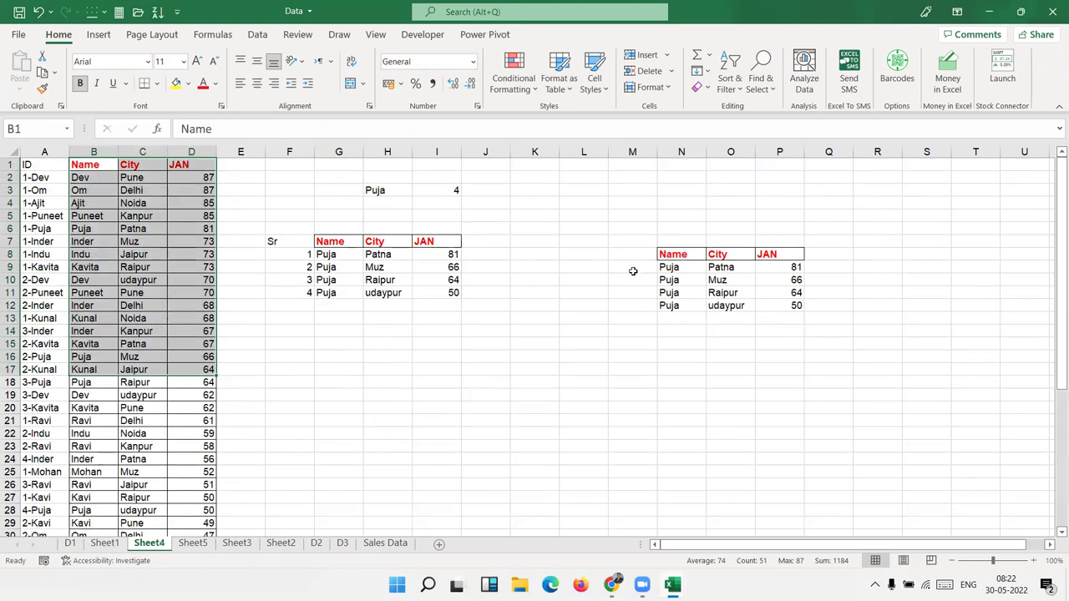
click(87, 190)
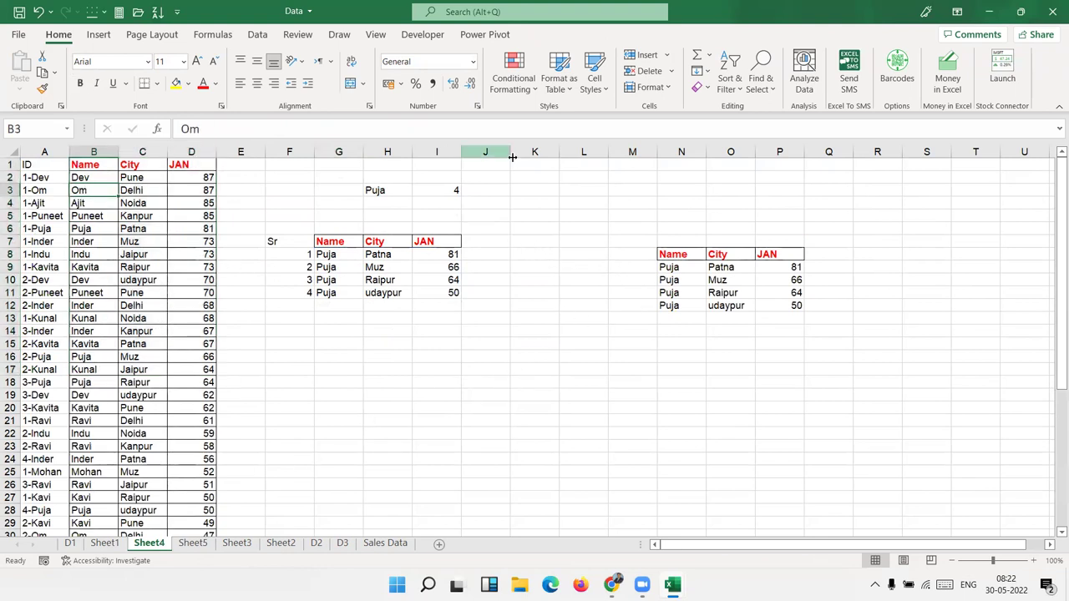
click(548, 190)
text(=)
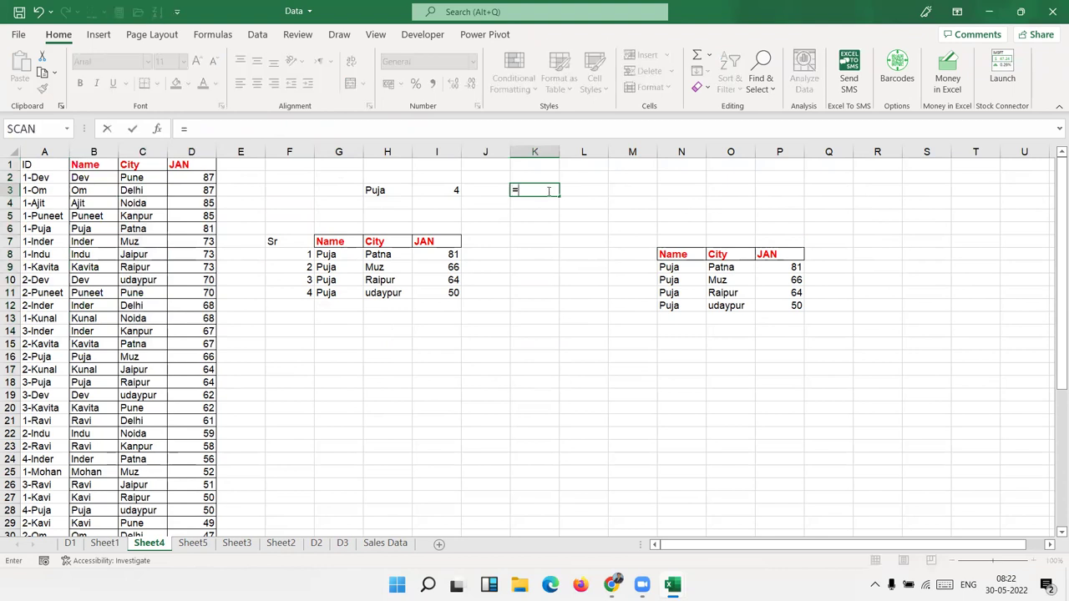
text(uni)
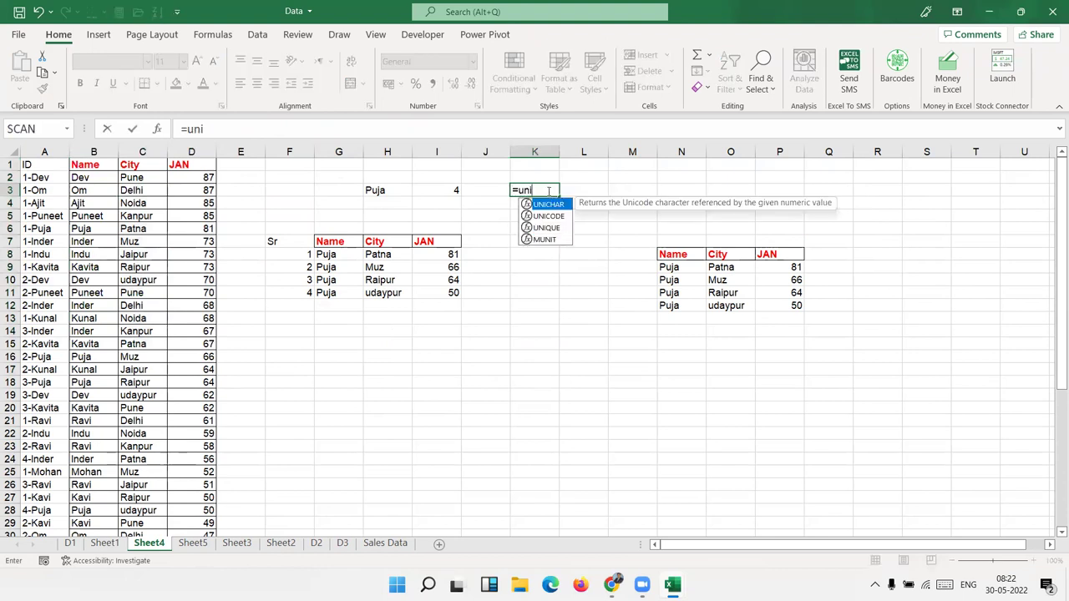
key(Down)
key(Down)
key(Down)
key(Up)
key(Tab)
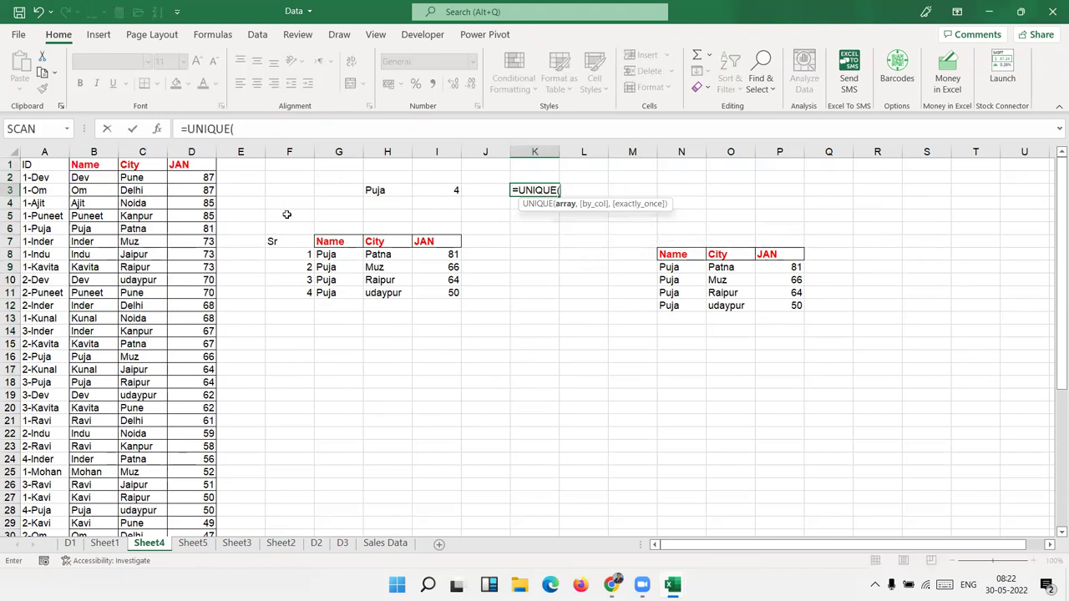
click(96, 152)
key(Return)
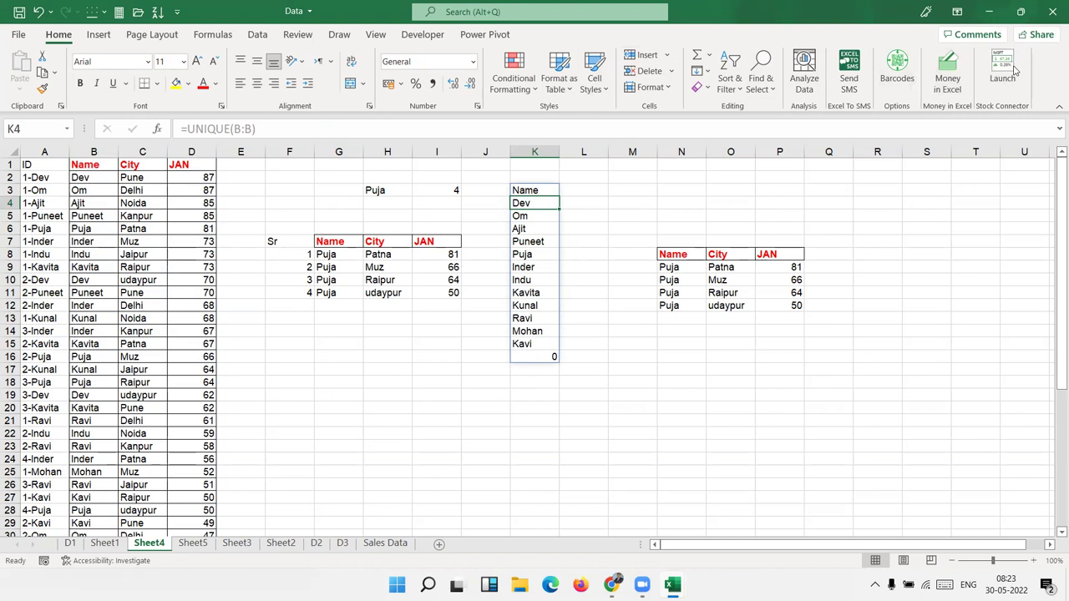
click(1015, 71)
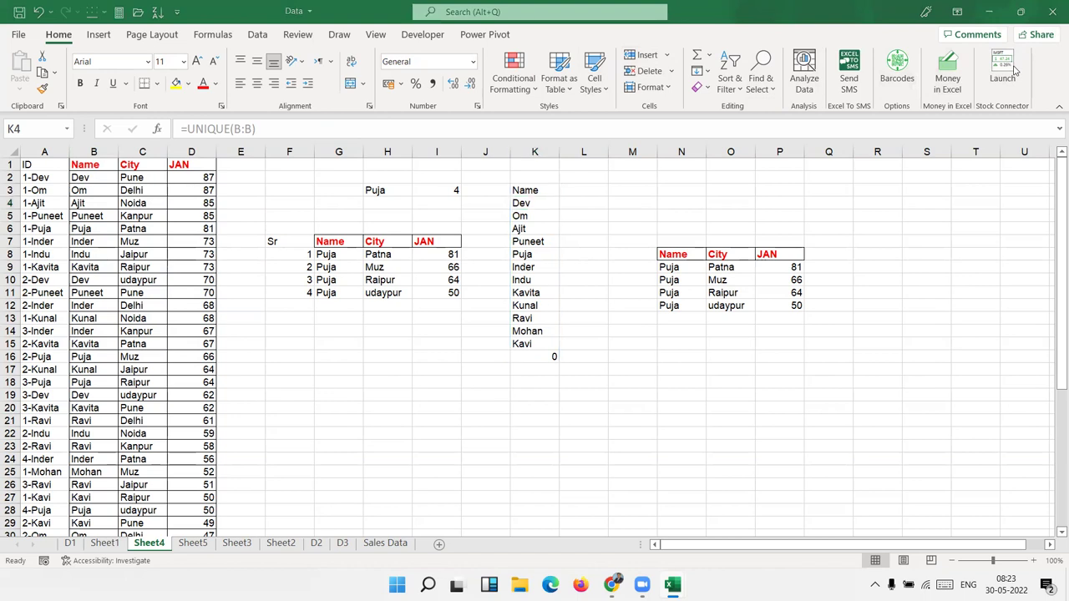